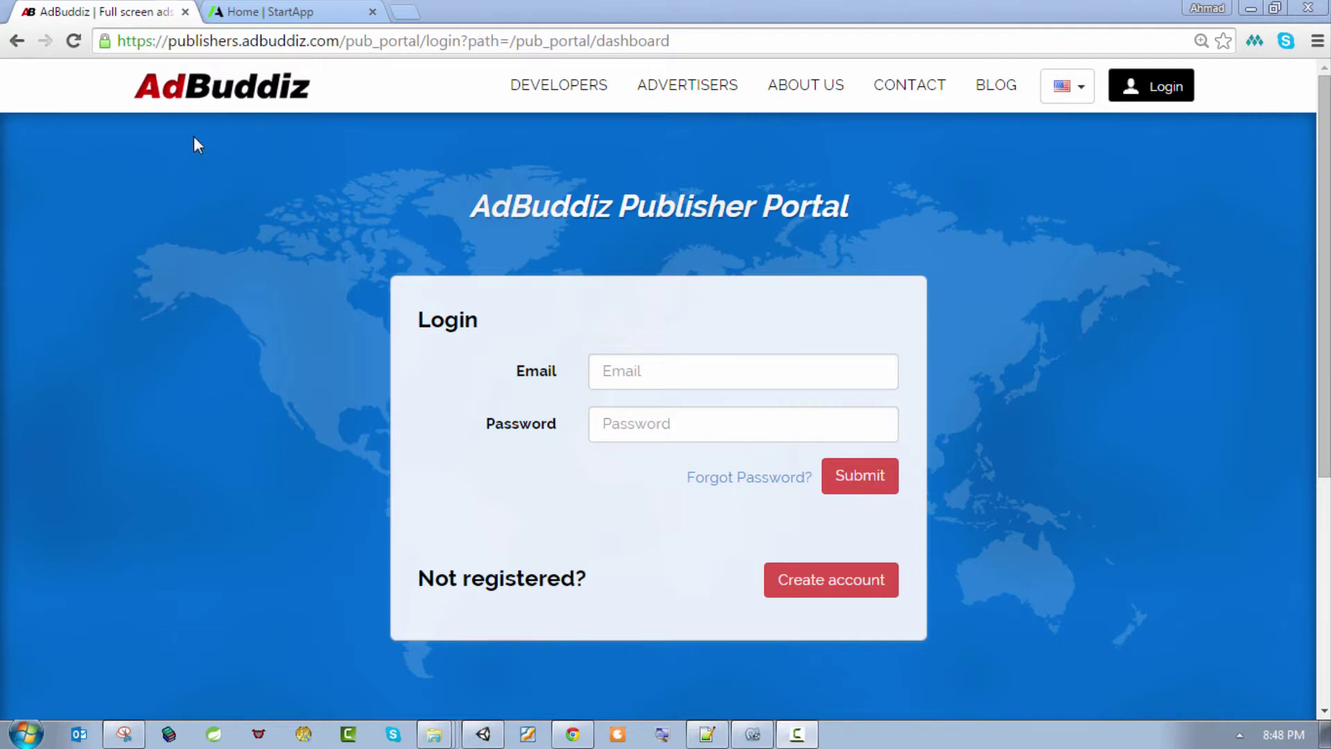
Sign in to the AdBuddiz publisher portal with the saved account, declining to save the password.
{"action": "left_click", "coordinate": [273, 12]}
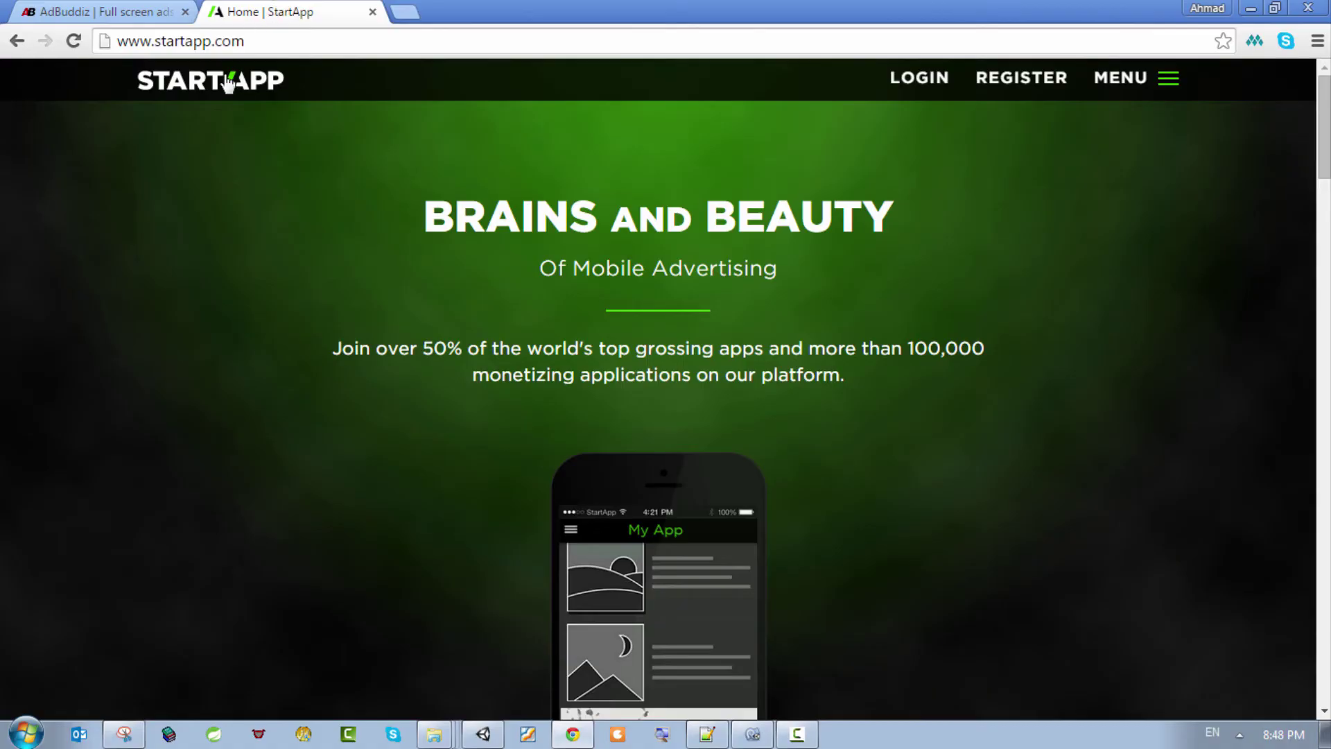
{"action": "left_click", "coordinate": [110, 11]}
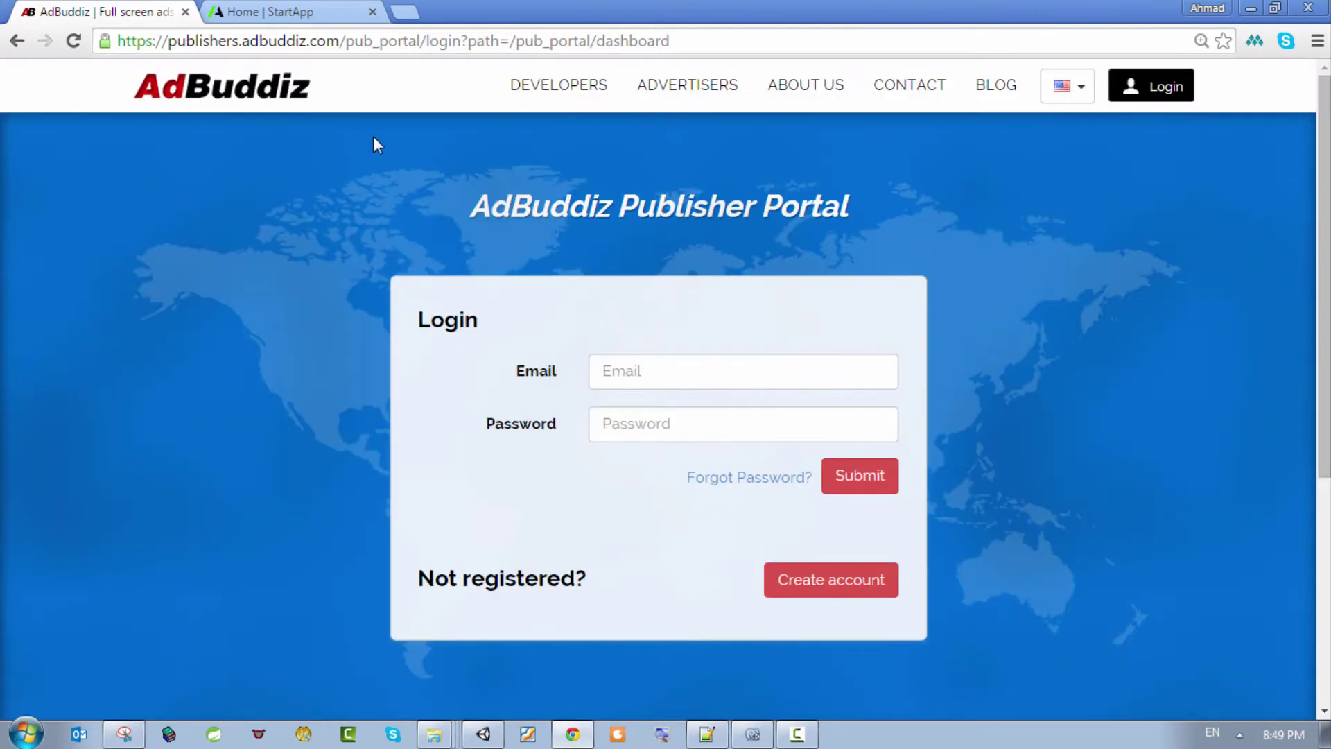
{"action": "left_click", "coordinate": [1175, 89]}
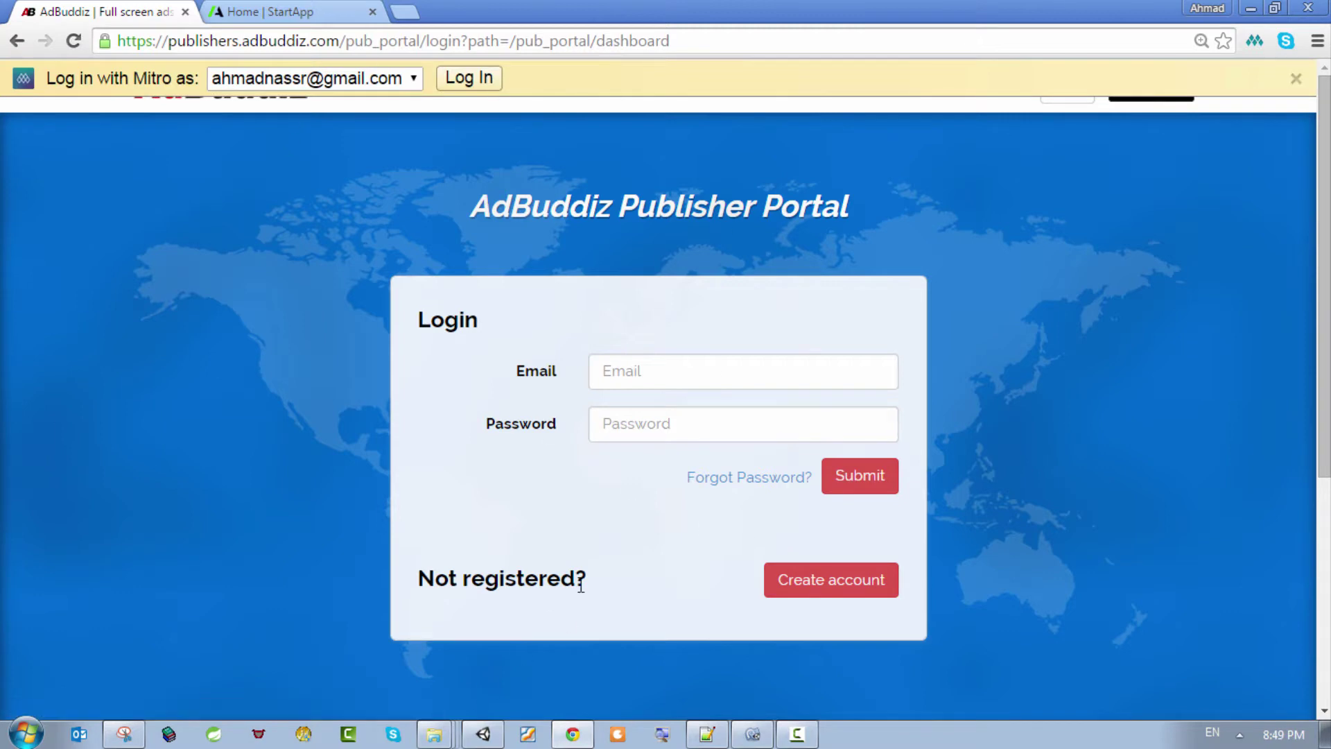
{"action": "left_click", "coordinate": [465, 78]}
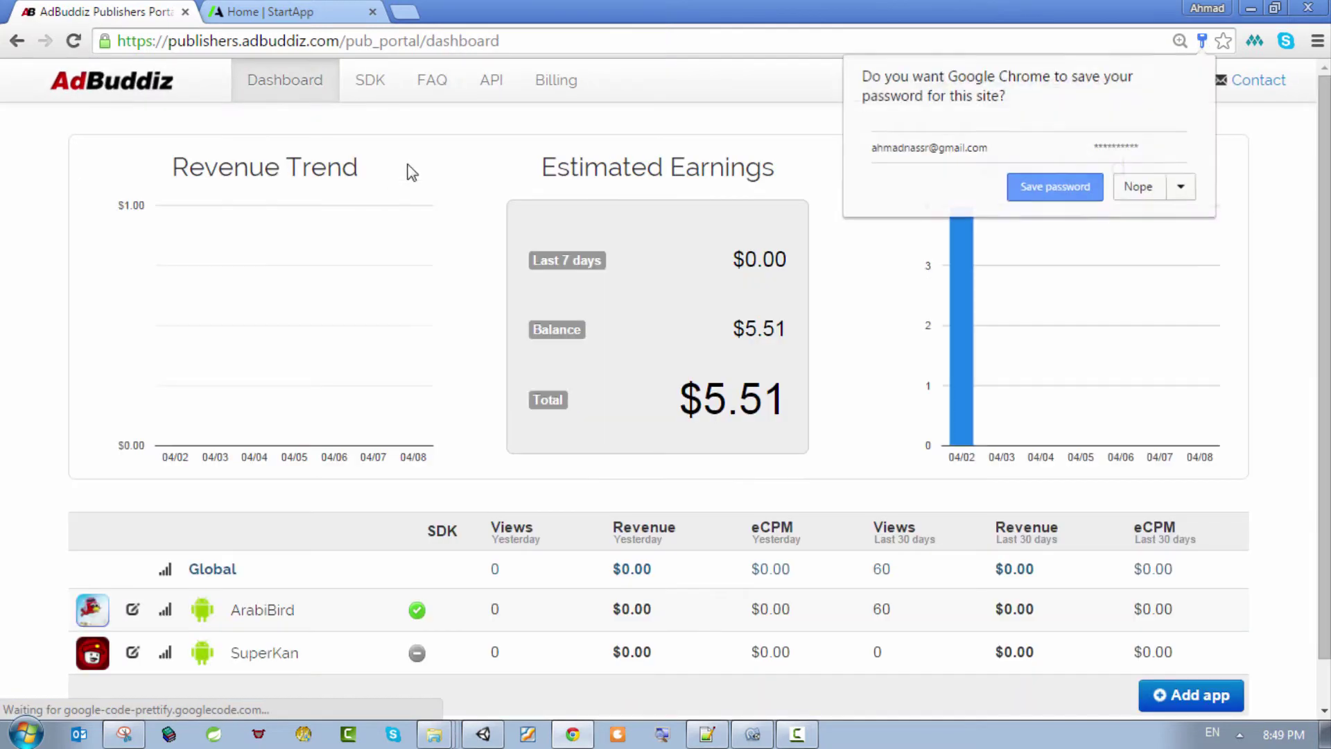
{"action": "left_click", "coordinate": [1283, 313]}
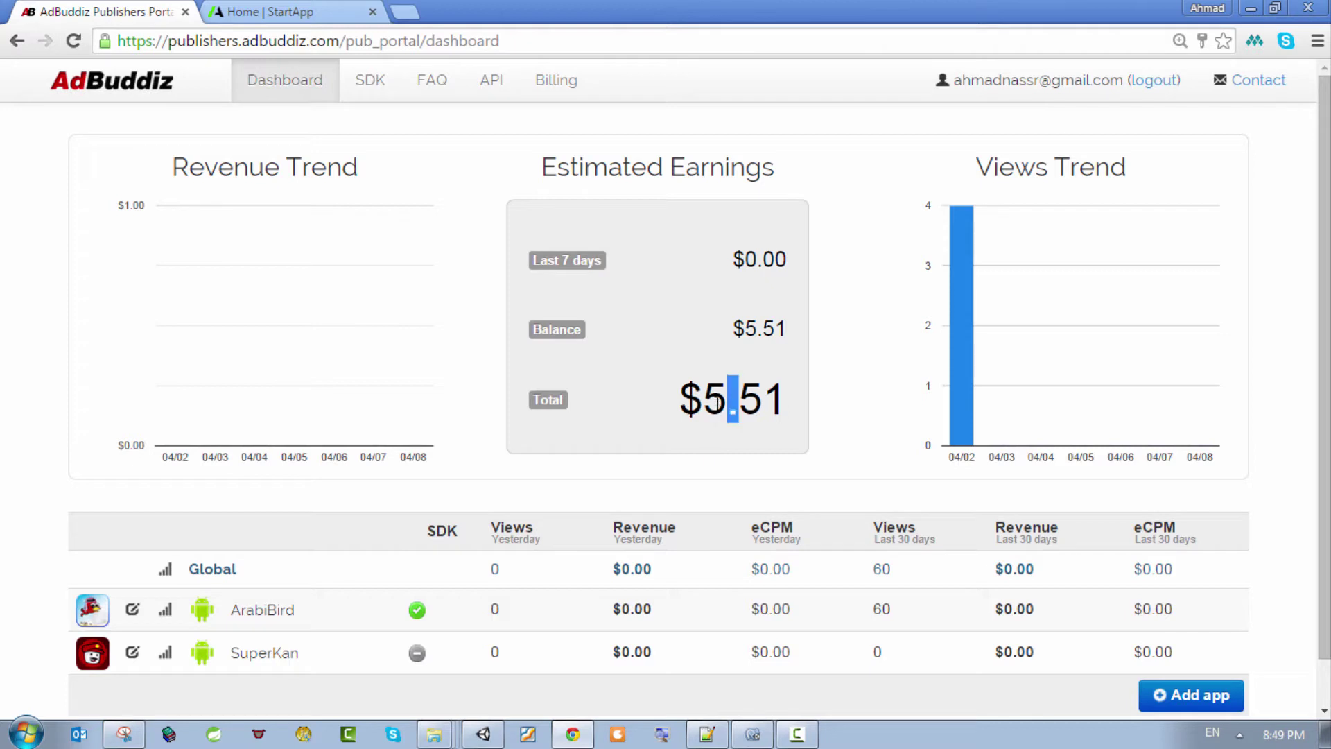
Review the $5.51 total earnings on the AdBuddiz dashboard after a glance at StartApp.
{"action": "left_click_drag", "start_coordinate": [727, 400], "coordinate": [473, 472]}
{"action": "left_click", "coordinate": [281, 10]}
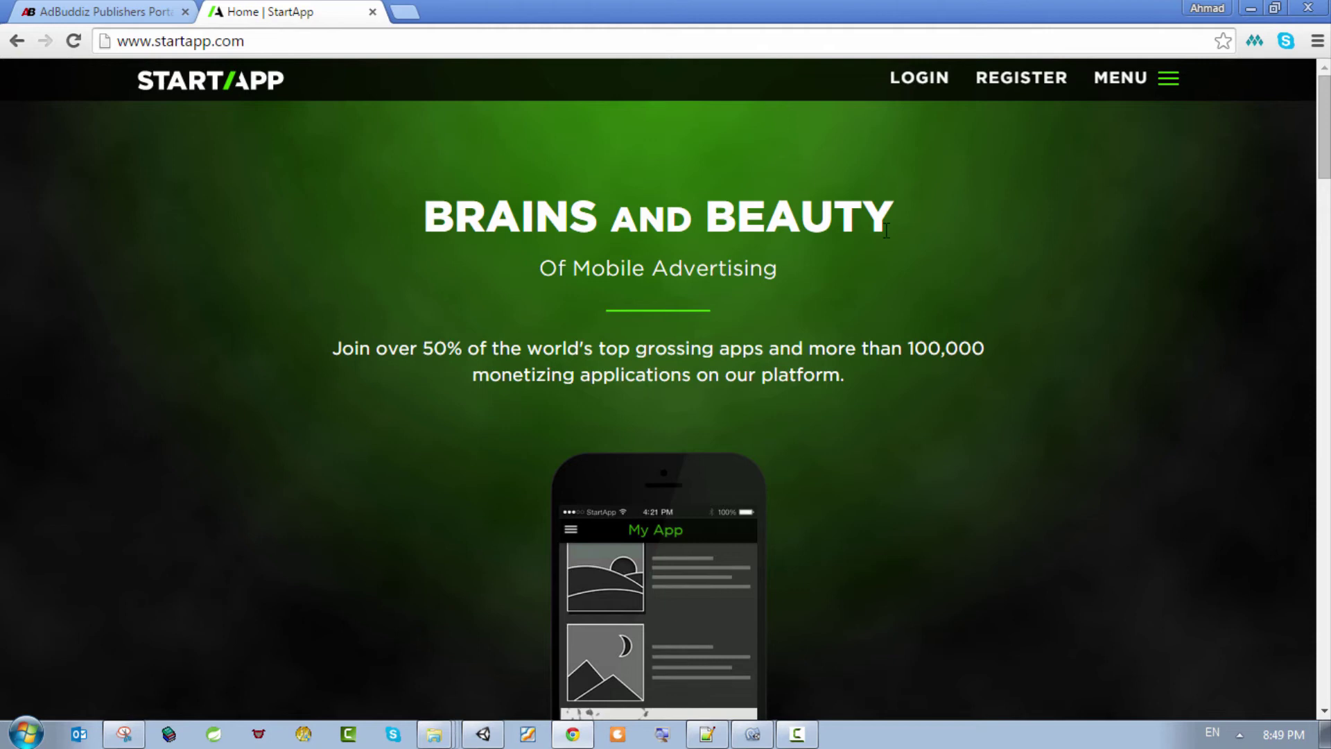
{"action": "right_click", "coordinate": [37, 13]}
{"action": "left_click", "coordinate": [113, 15]}
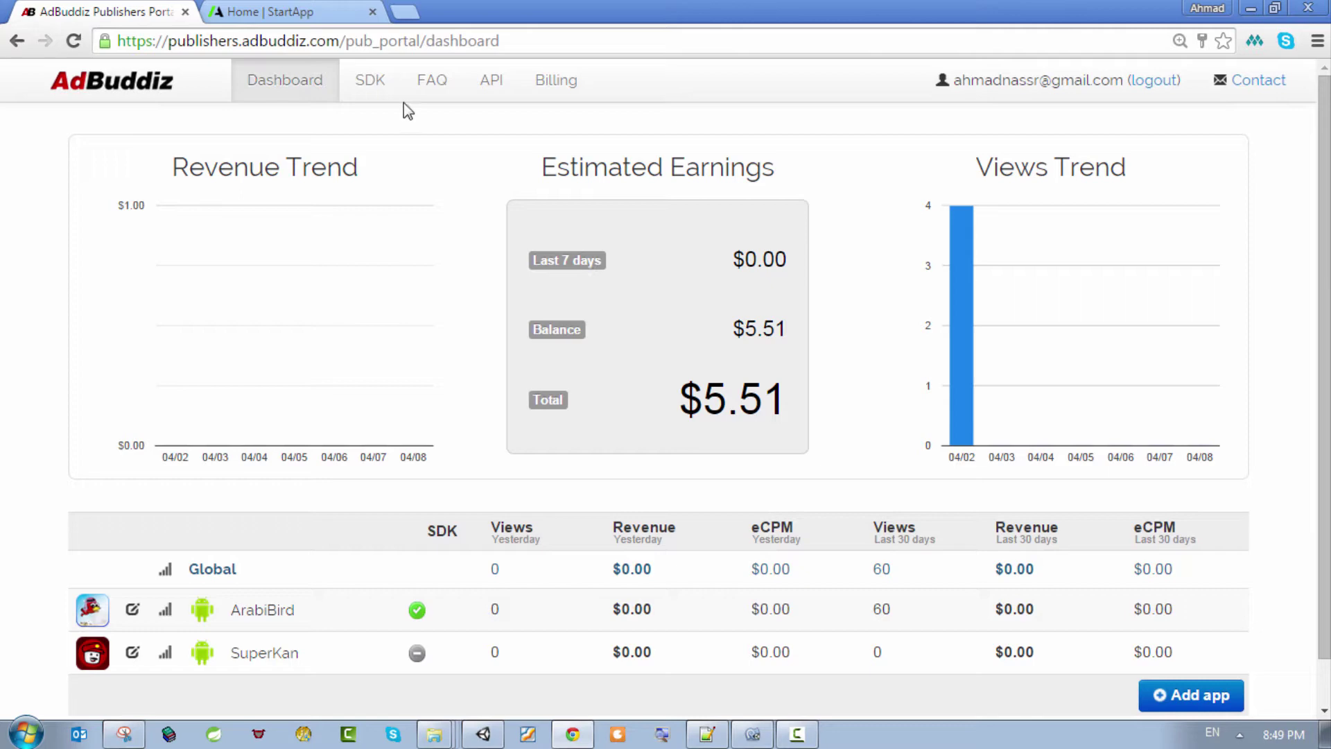
Download the Unity Plugin 2.4.5 package from the AdBuddiz SDK page, then return to the CandyCut project.
{"action": "left_click", "coordinate": [381, 94]}
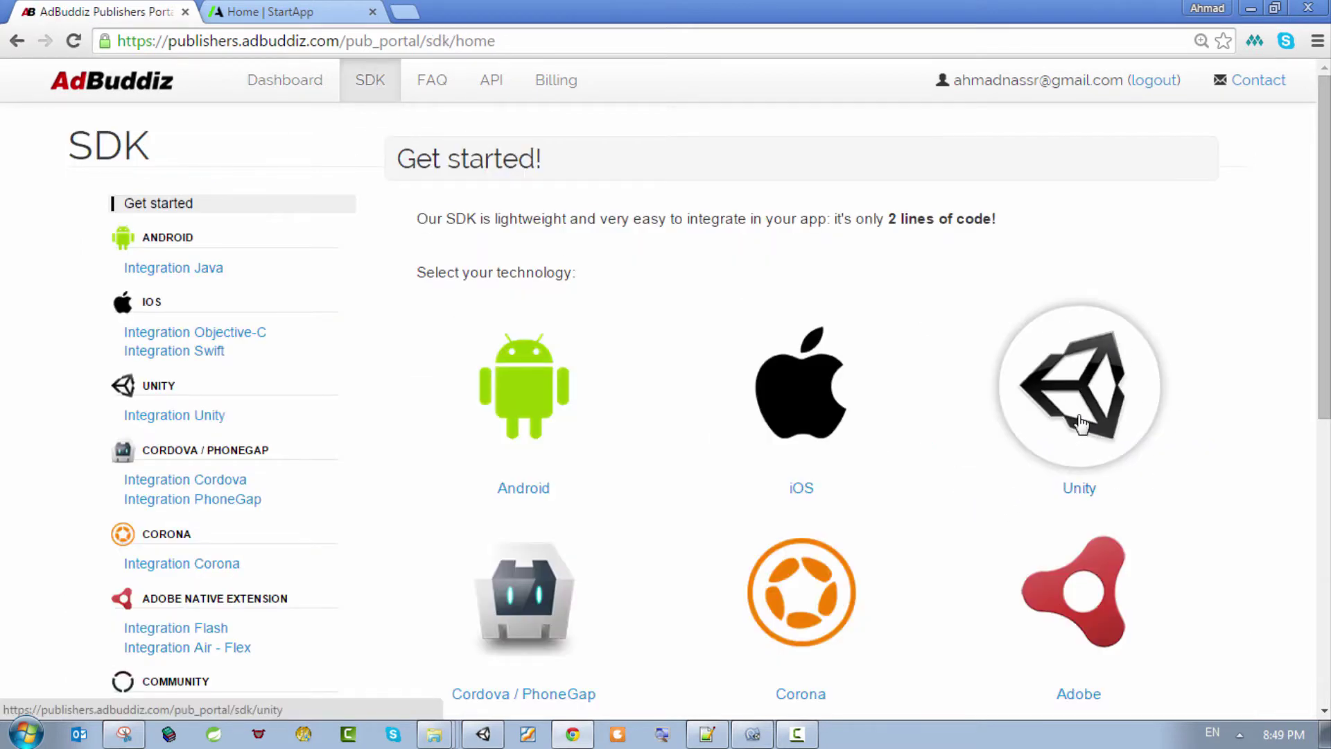
{"action": "left_click", "coordinate": [1082, 418]}
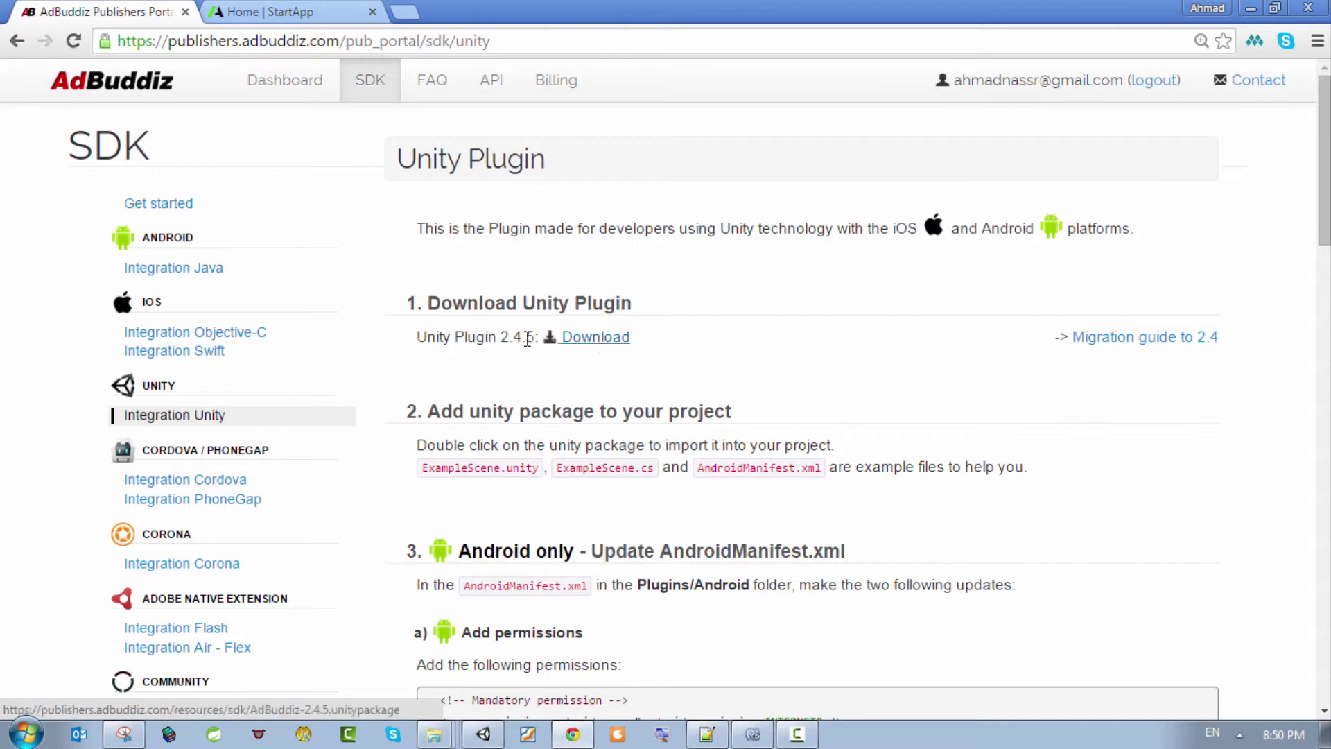
{"action": "left_click_drag", "start_coordinate": [440, 338], "coordinate": [500, 339]}
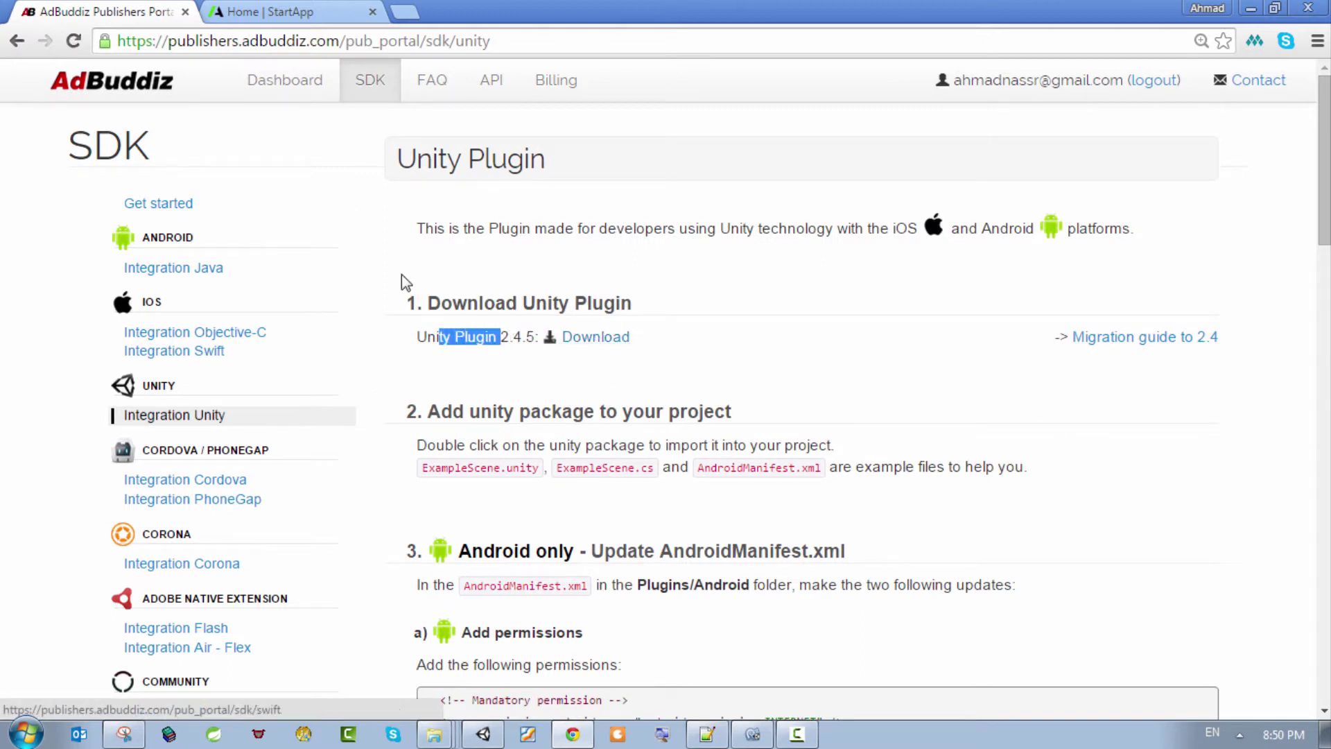
{"action": "left_click", "coordinate": [601, 343]}
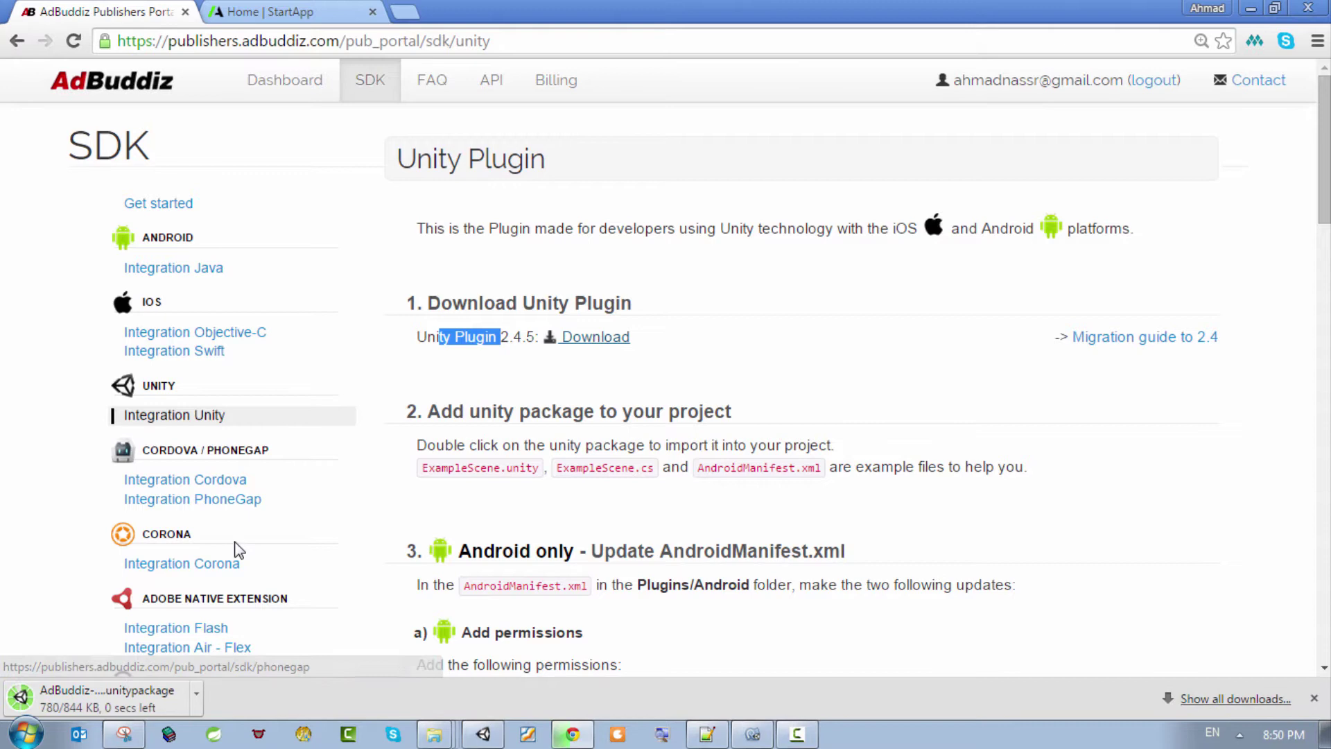
{"action": "left_click", "coordinate": [142, 705]}
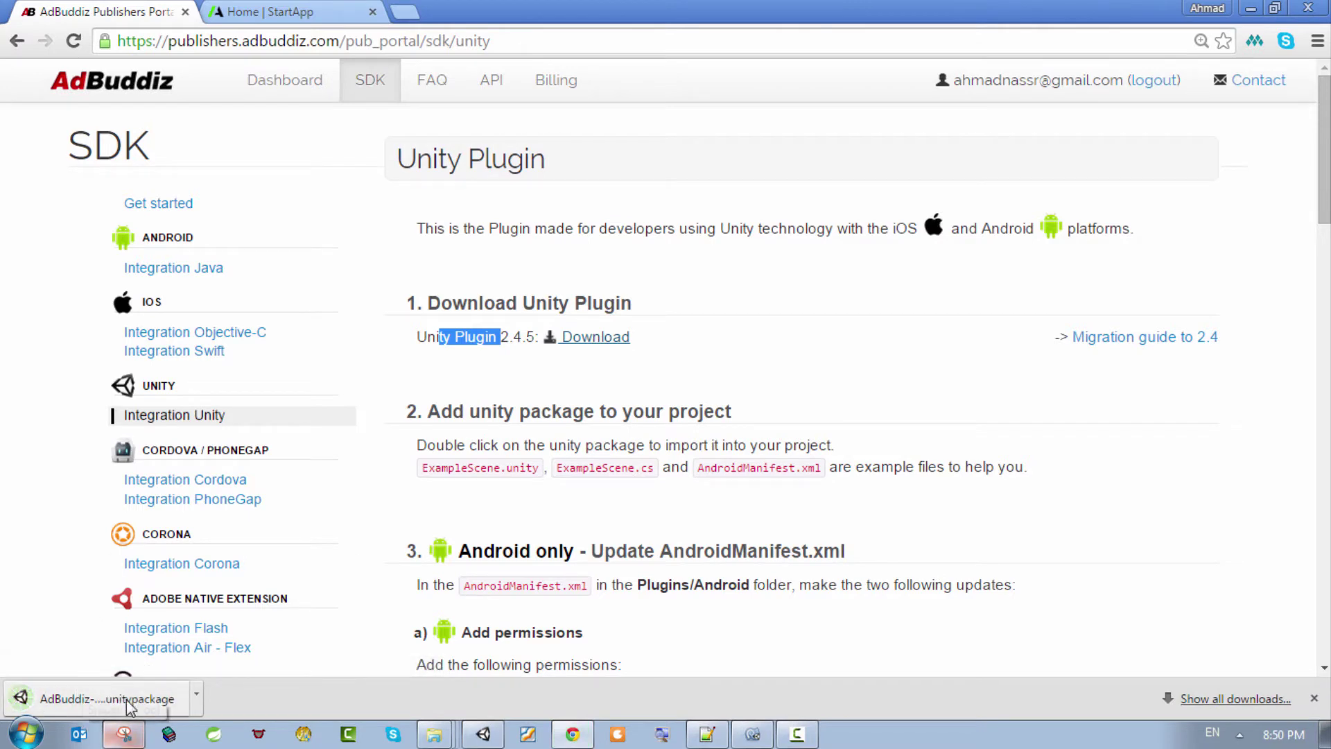
{"action": "left_click", "coordinate": [486, 734]}
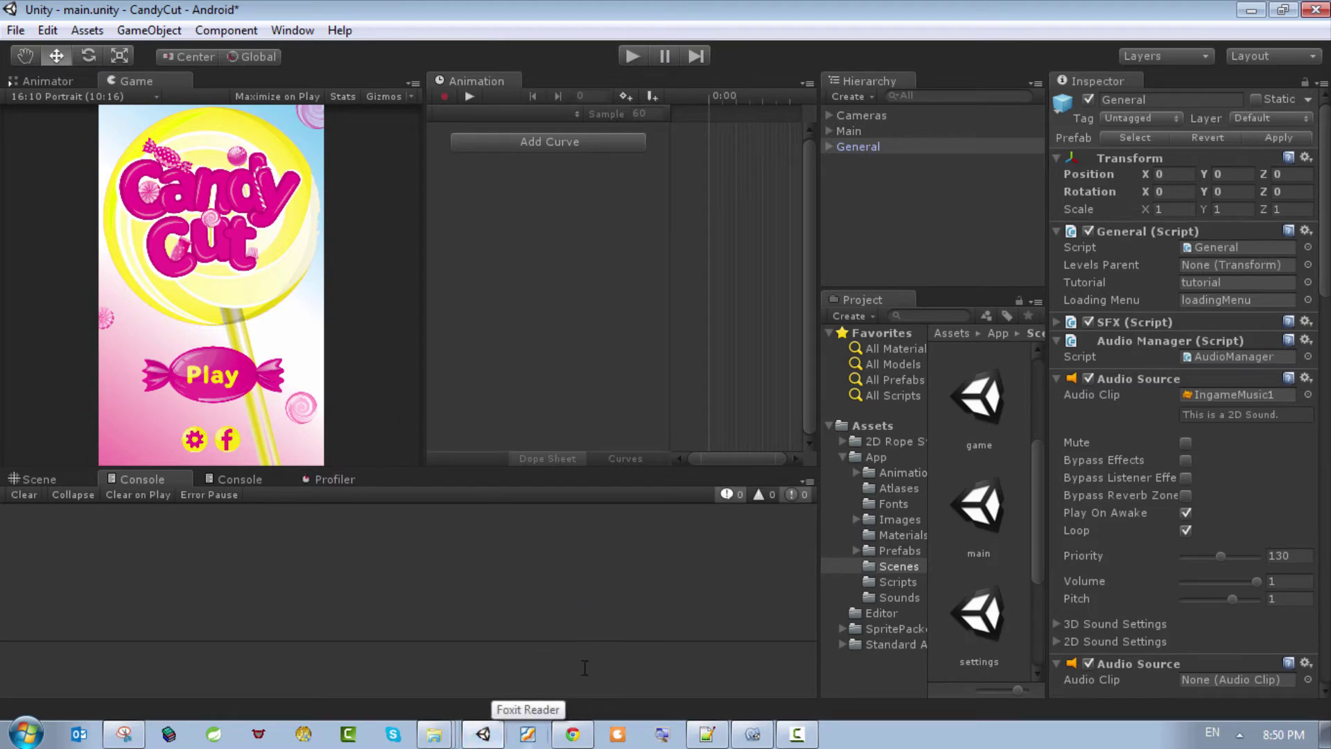
Import every file from the downloaded AdBuddiz .unitypackage into the CandyCut project.
{"action": "left_click", "coordinate": [497, 740]}
{"action": "left_click", "coordinate": [104, 698]}
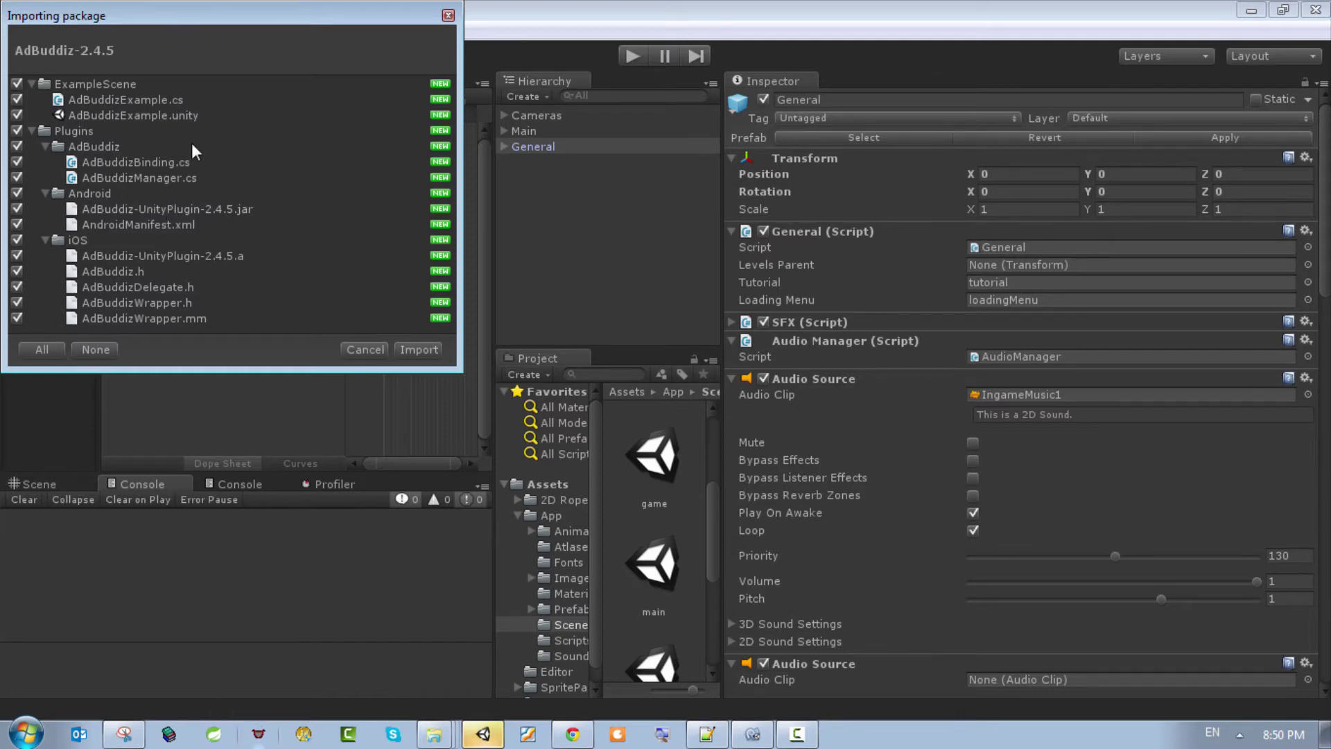
{"action": "left_click", "coordinate": [413, 346]}
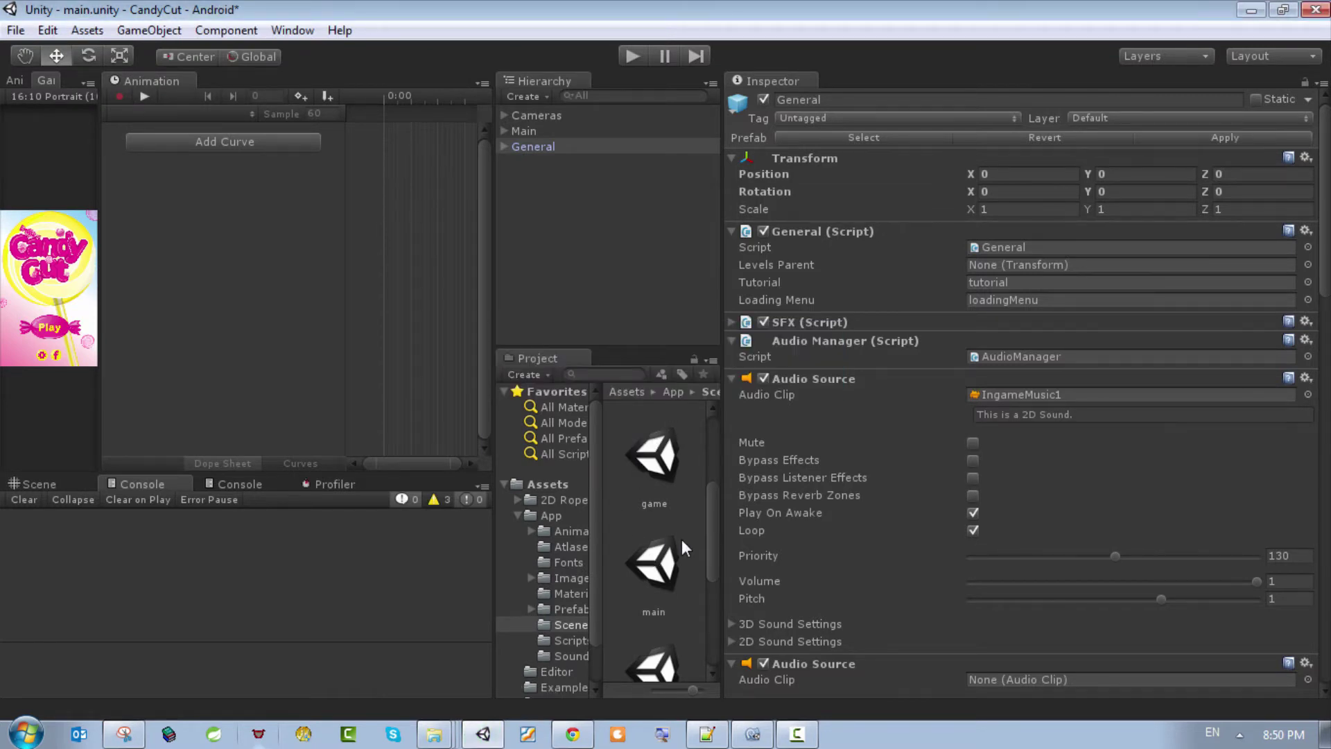
{"action": "scroll", "coordinate": [680, 539], "scroll_direction": "down", "scroll_amount": 2}
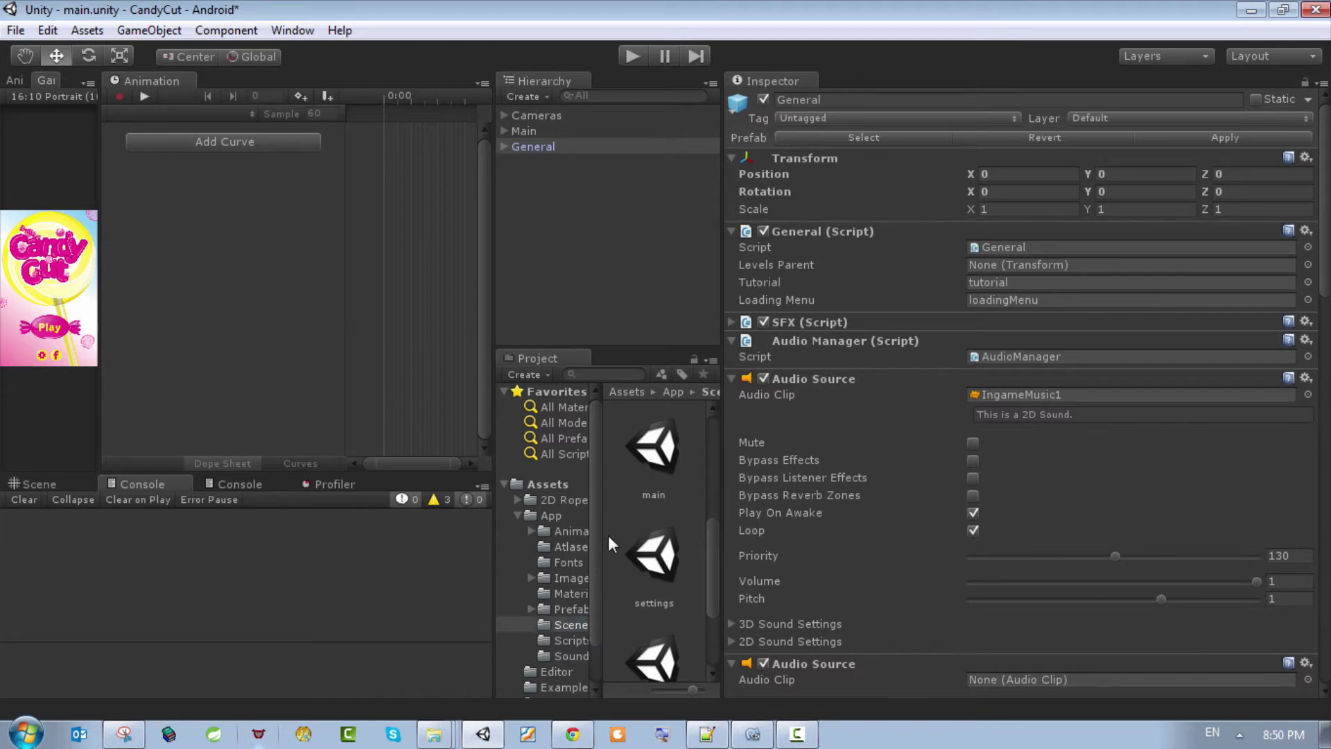
{"action": "left_click_drag", "start_coordinate": [598, 529], "coordinate": [599, 605]}
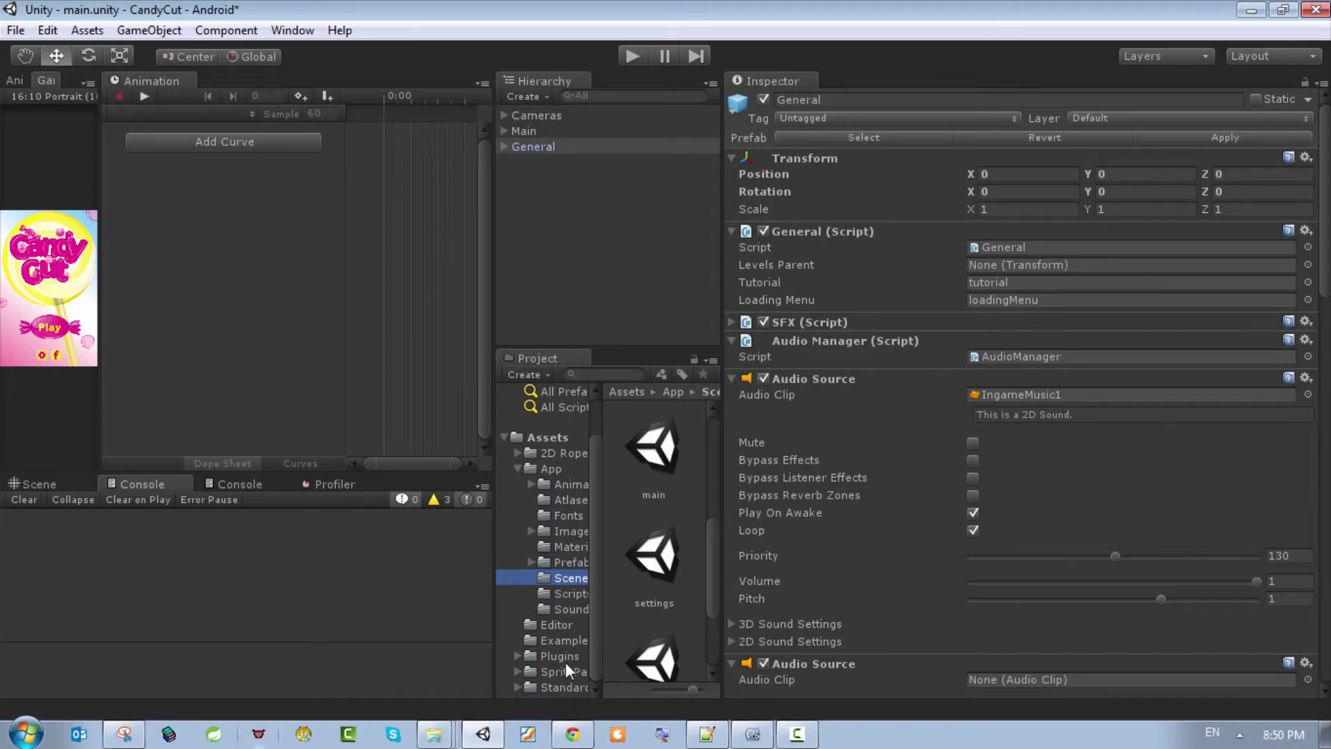
Open the imported AdBuddizExample scene, discarding the main scene's unsaved changes.
{"action": "left_click", "coordinate": [568, 642]}
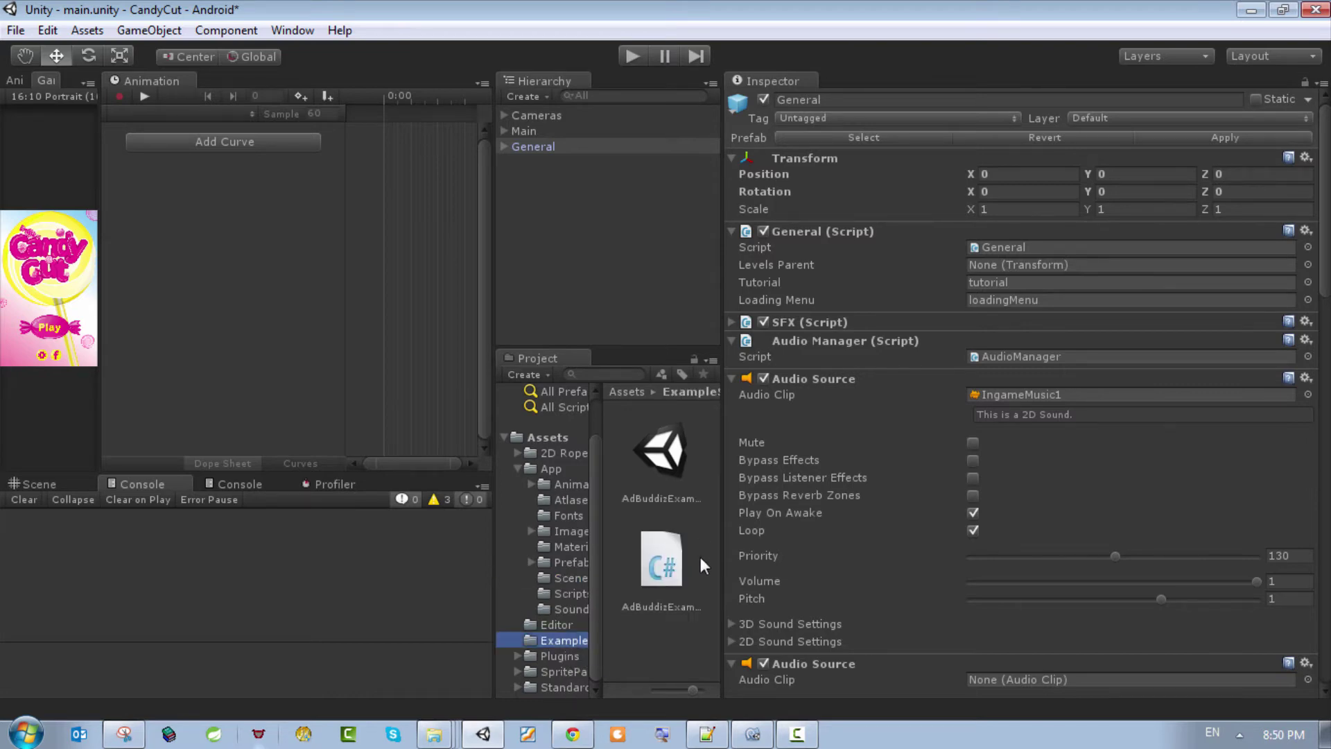
{"action": "left_click", "coordinate": [675, 569]}
{"action": "double_click", "coordinate": [677, 458]}
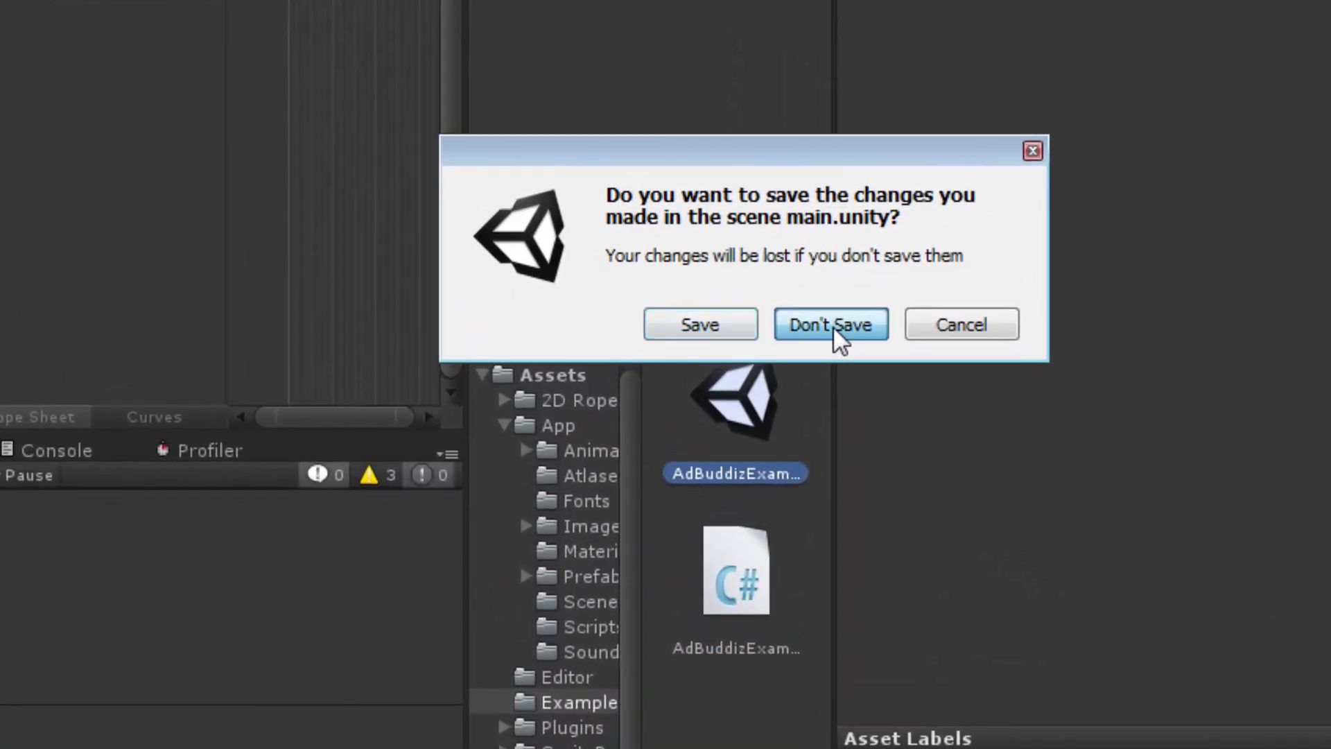
{"action": "left_click", "coordinate": [830, 326]}
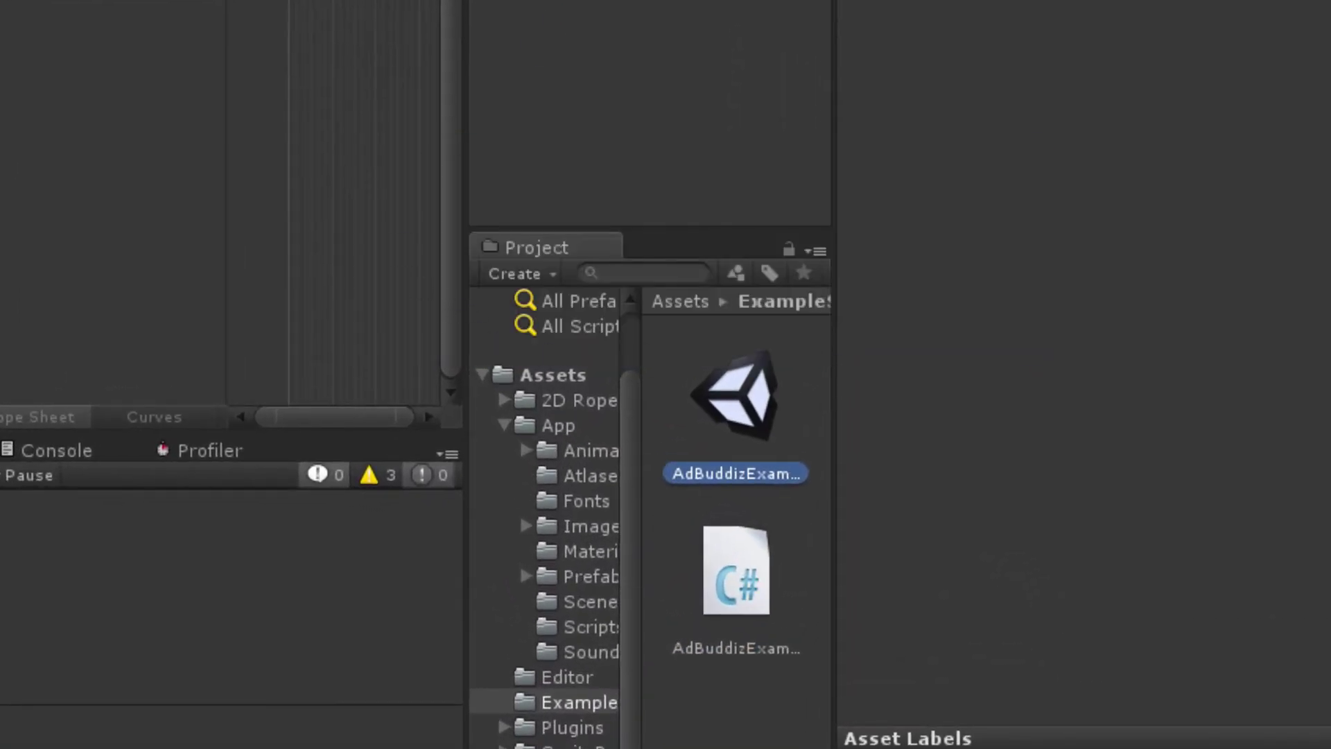
Inspect the Camera and AdBuddizExample objects, then preview the AdBuddizExample.cs source.
{"action": "left_click", "coordinate": [729, 52]}
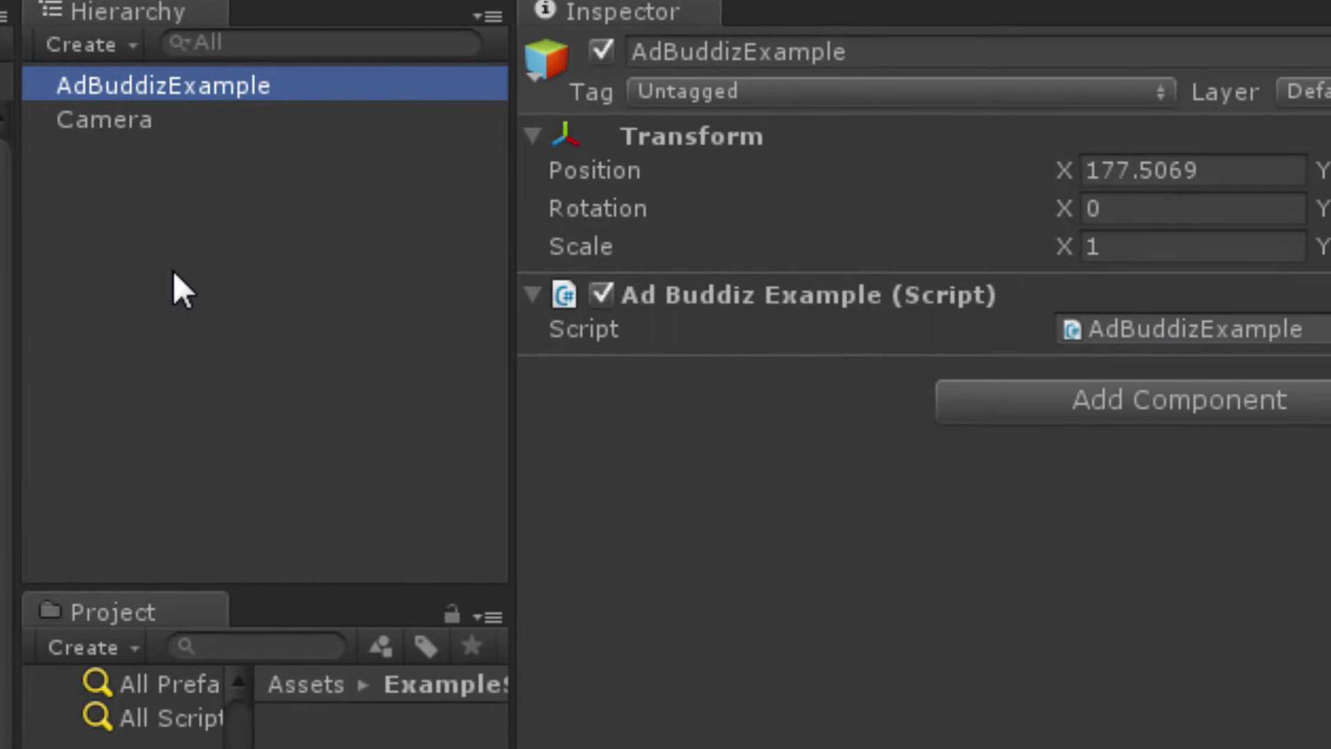
{"action": "left_click", "coordinate": [146, 124]}
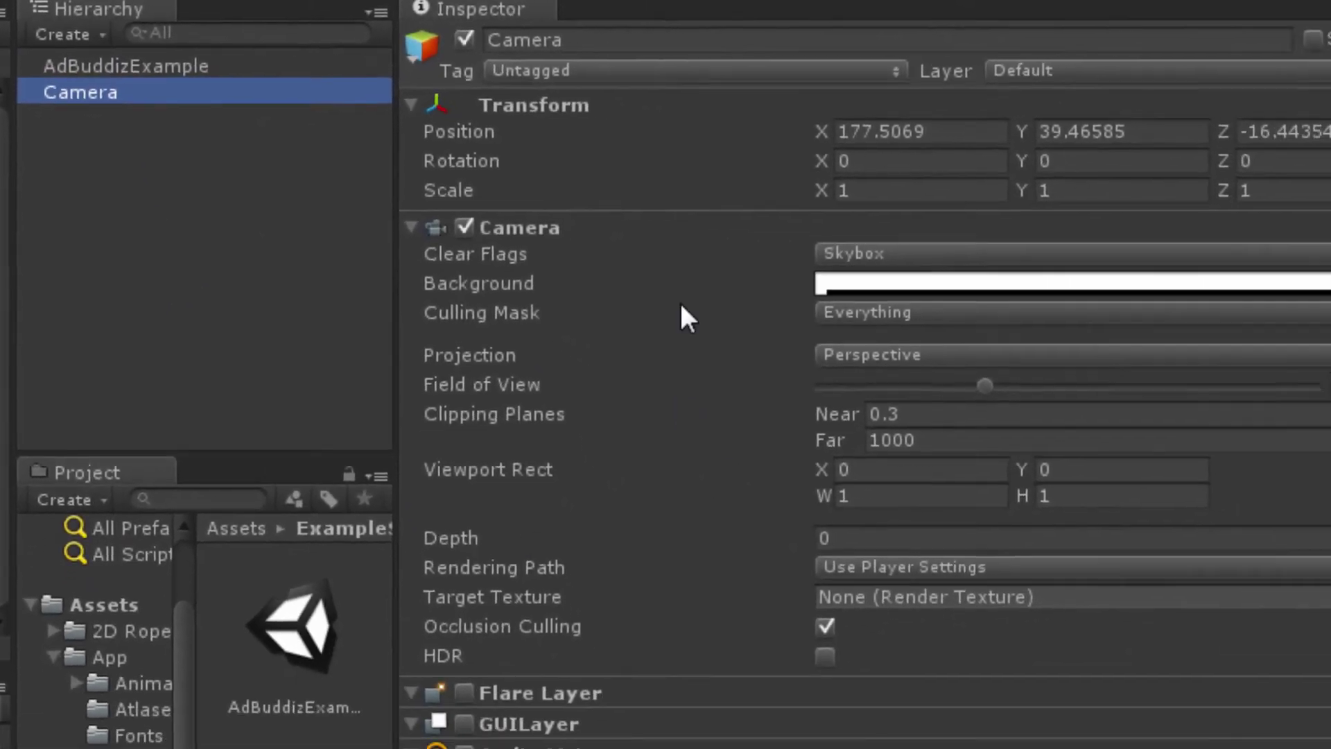
{"action": "left_click", "coordinate": [121, 60]}
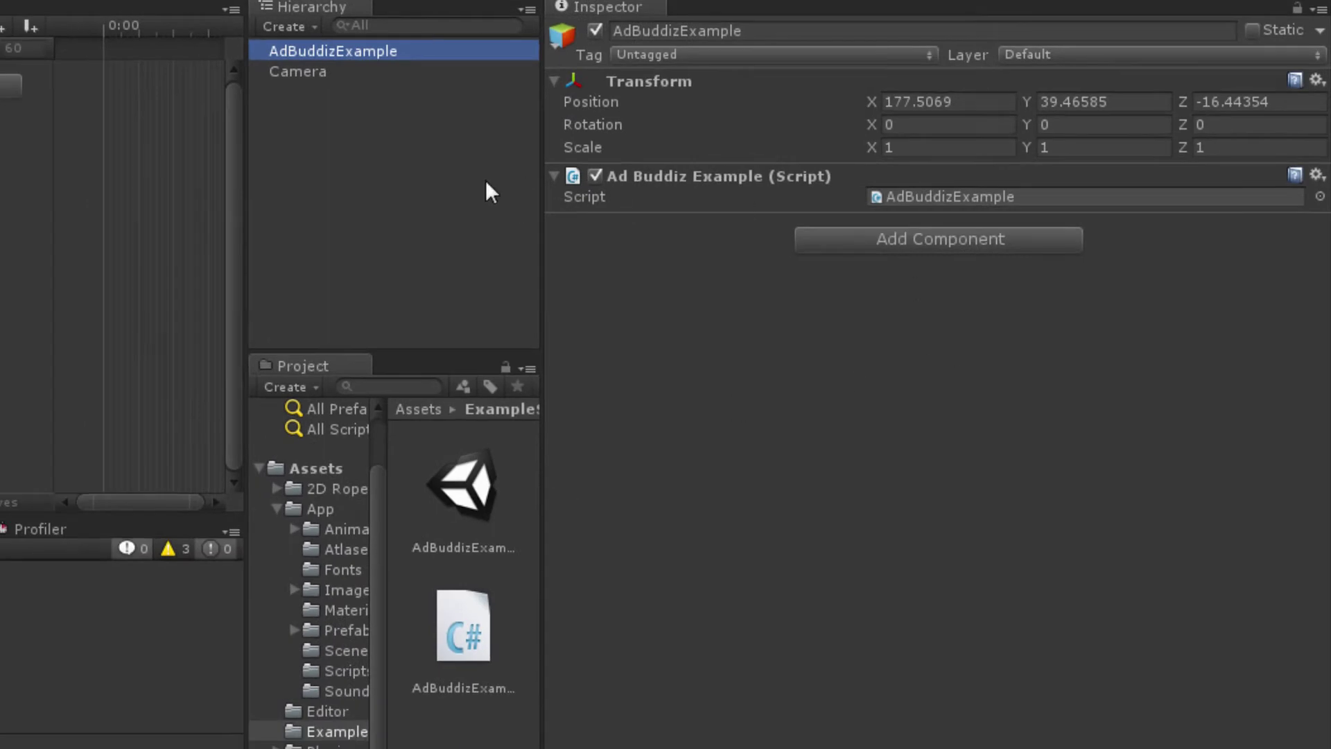
{"action": "left_click", "coordinate": [463, 630]}
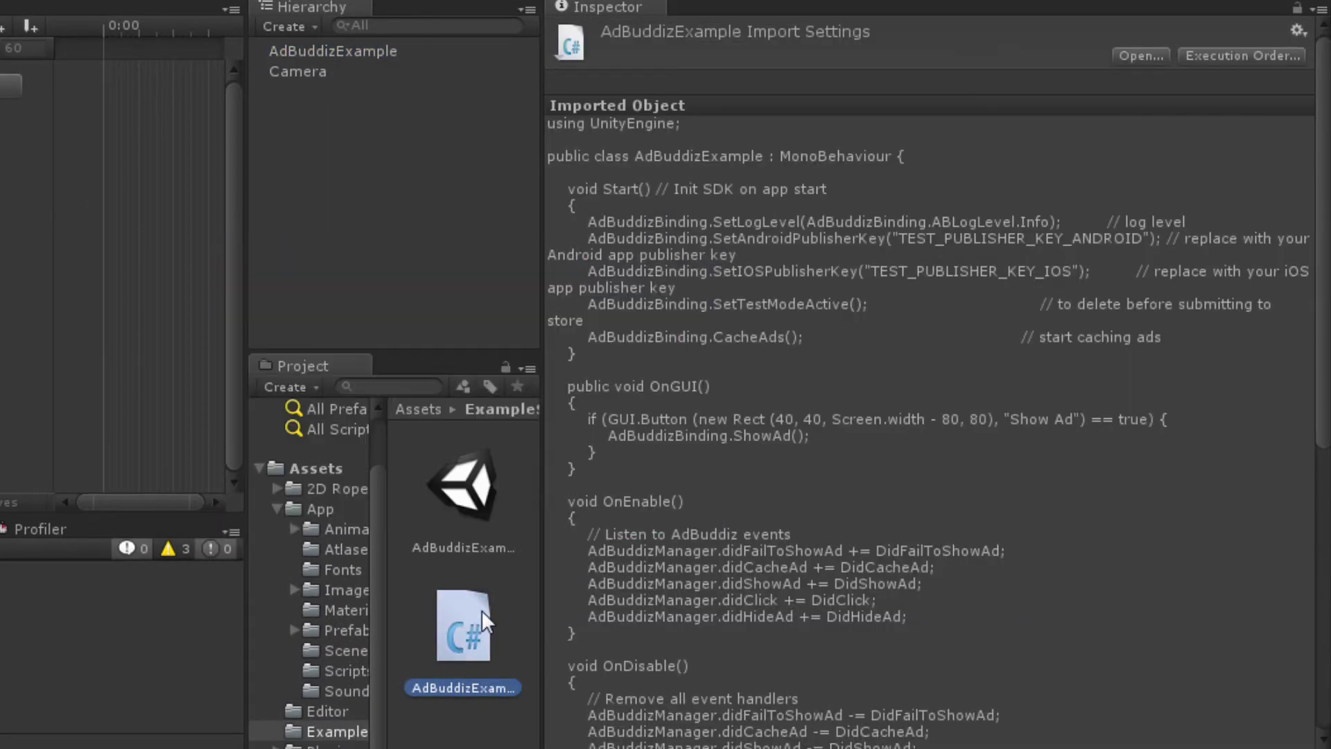
Open AdBuddizExample.cs and examine the AdBuddizBinding call and Android publisher key line.
{"action": "double_click", "coordinate": [448, 663]}
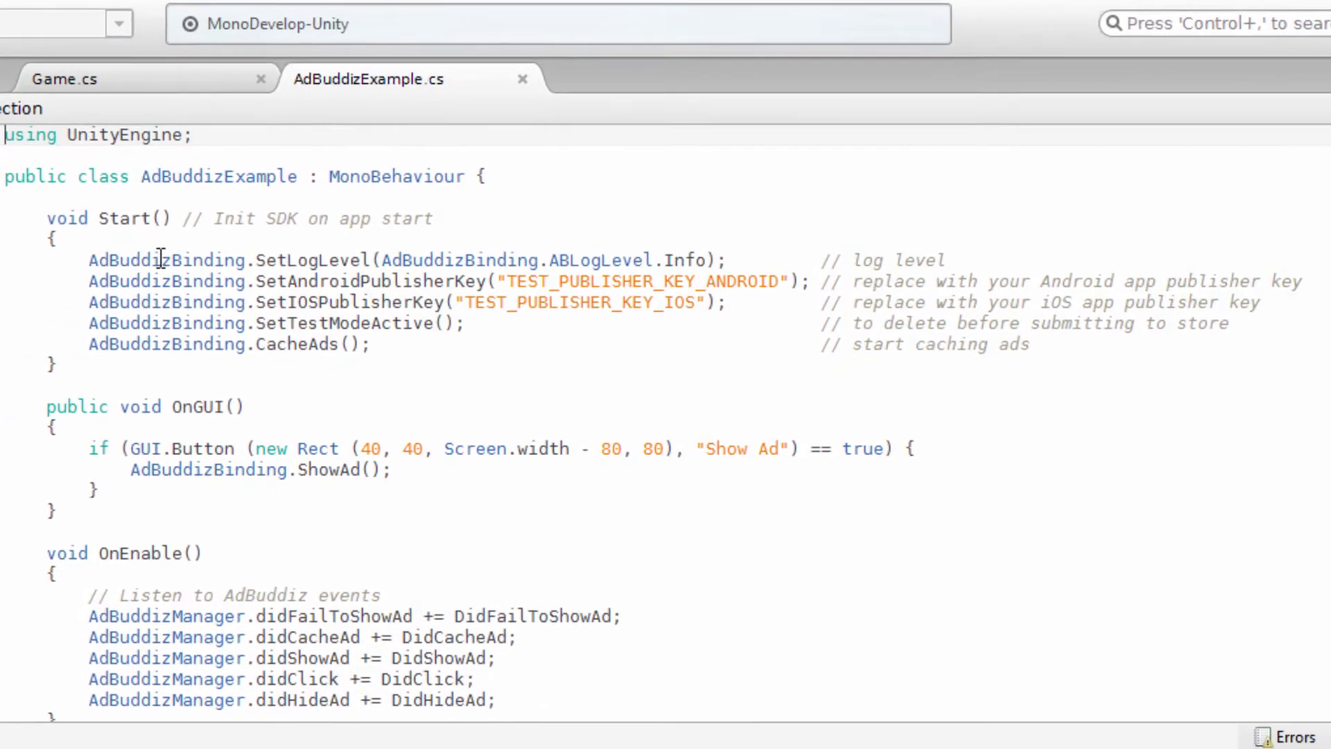
{"action": "left_click", "coordinate": [272, 188]}
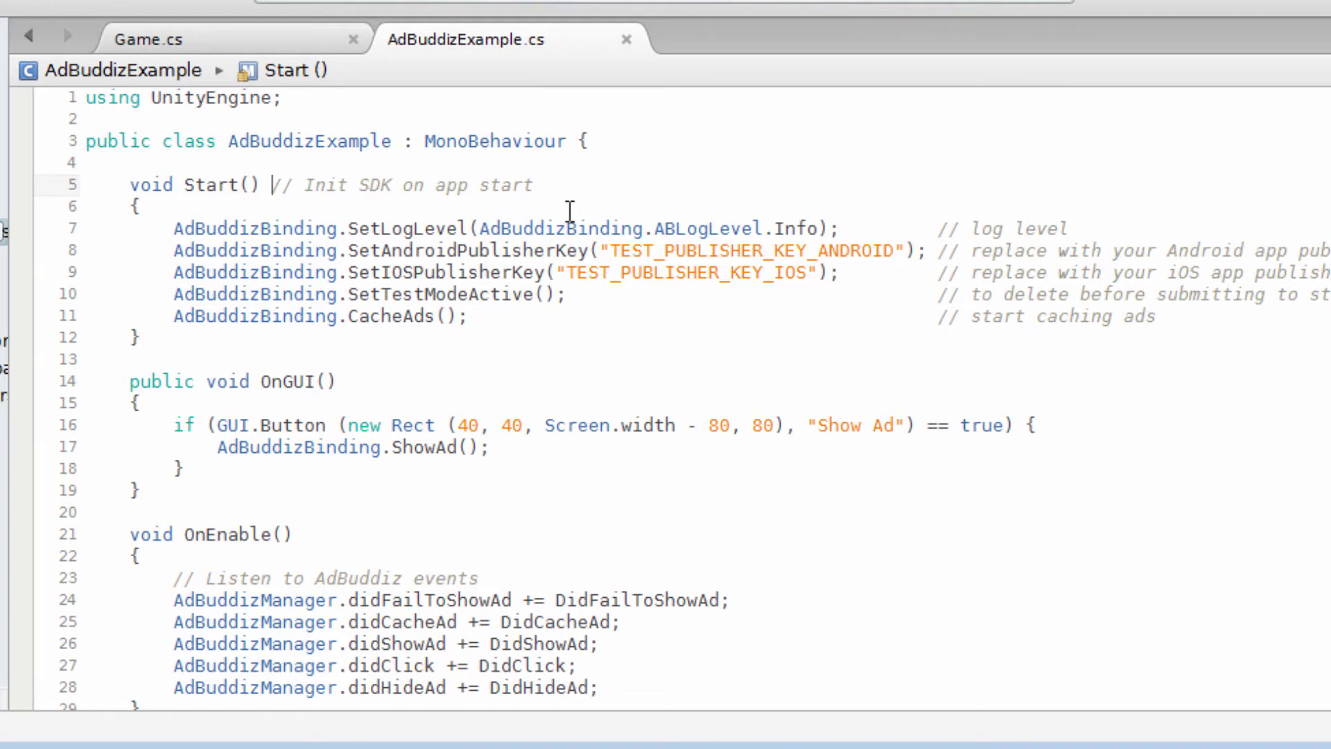
{"action": "double_click", "coordinate": [237, 228]}
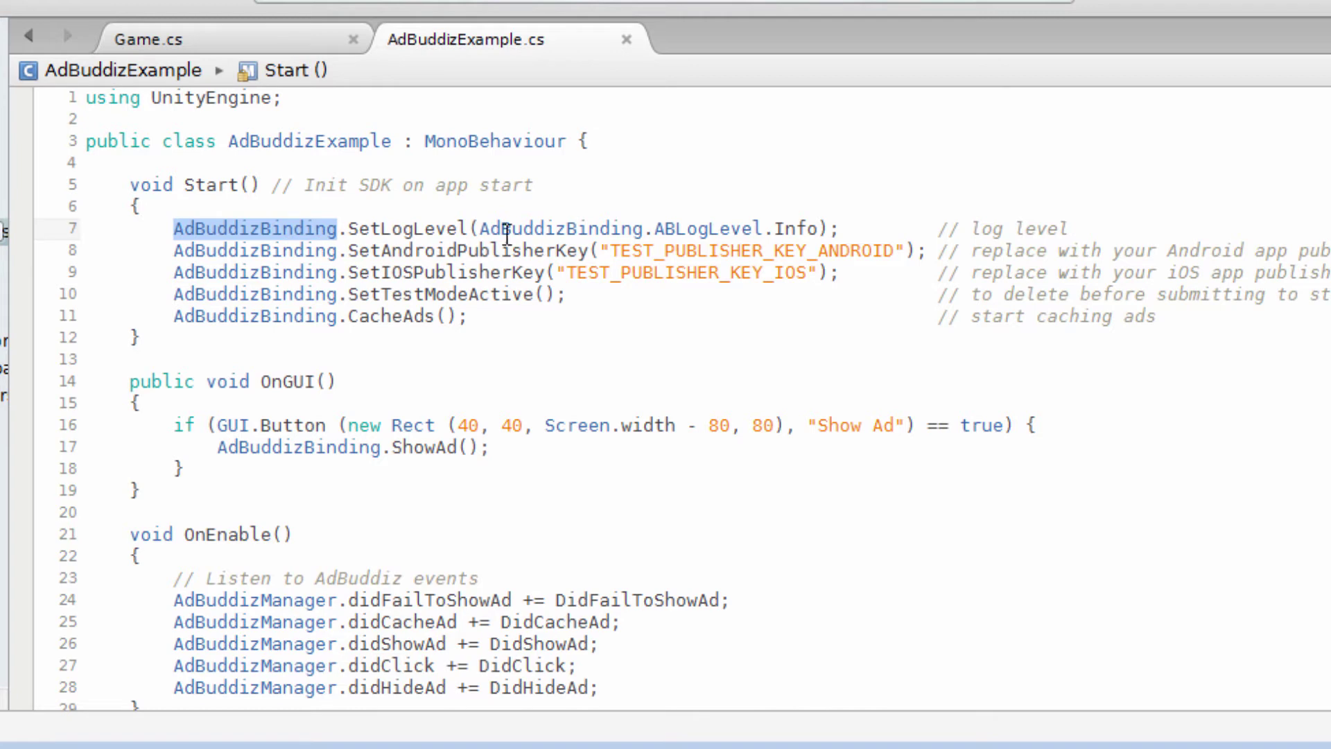
{"action": "left_click", "coordinate": [406, 227]}
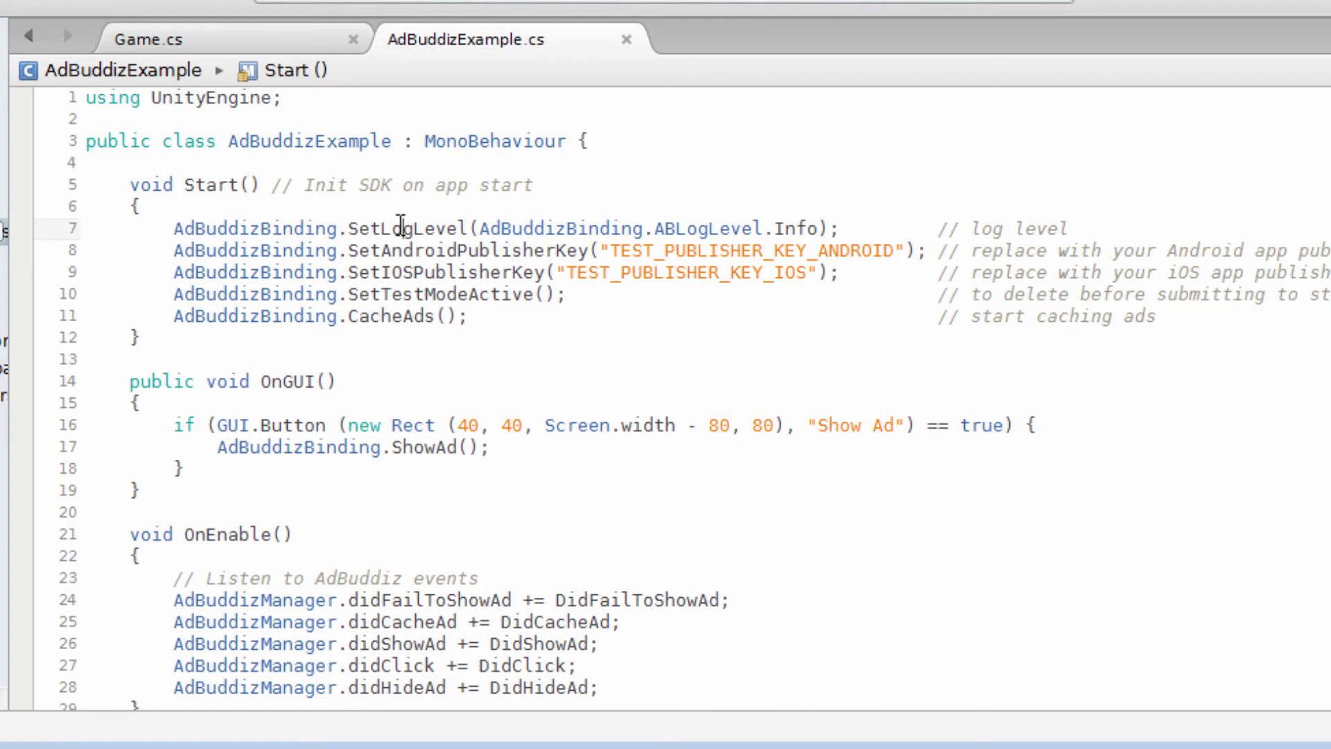
{"action": "left_click", "coordinate": [492, 253]}
{"action": "left_click_drag", "start_coordinate": [510, 252], "coordinate": [590, 253]}
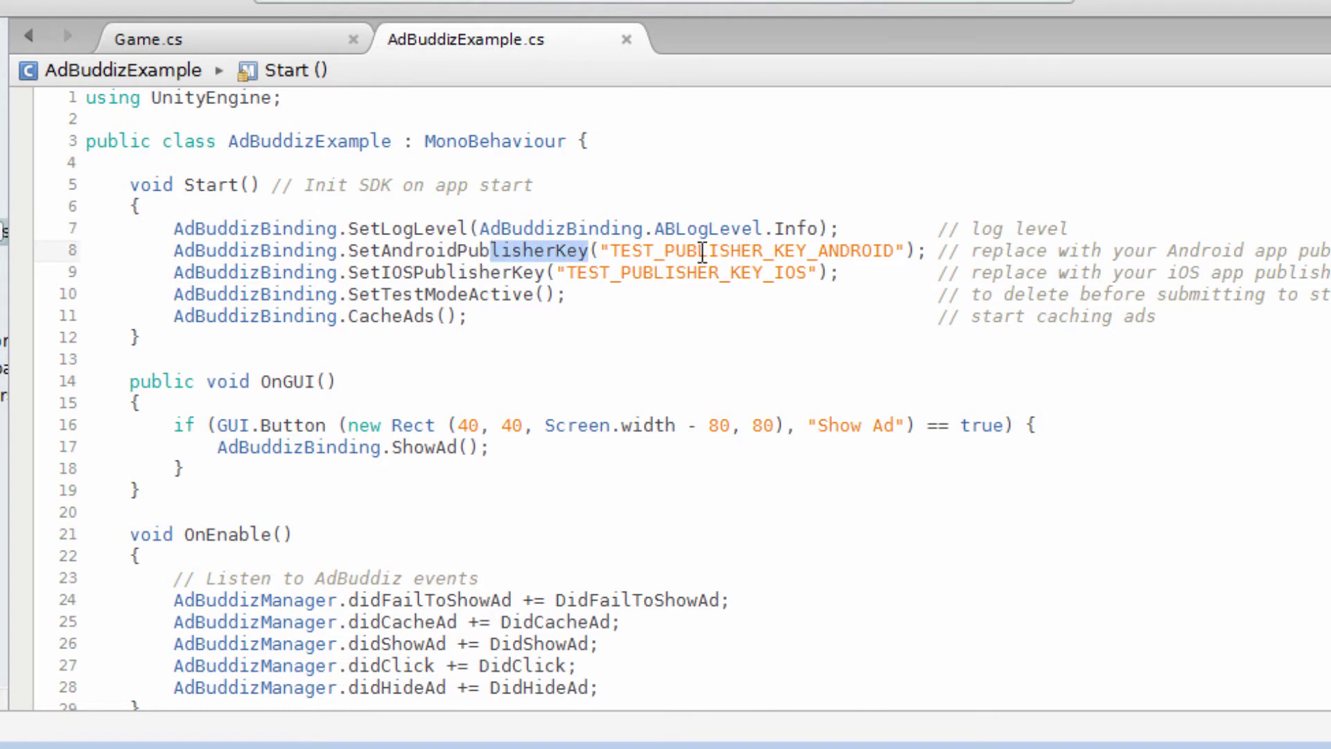
Examine the SetIOSPublisherKey line 9 and the CacheAds call on line 11.
{"action": "left_click", "coordinate": [499, 253]}
{"action": "left_click", "coordinate": [479, 274]}
{"action": "double_click", "coordinate": [480, 273]}
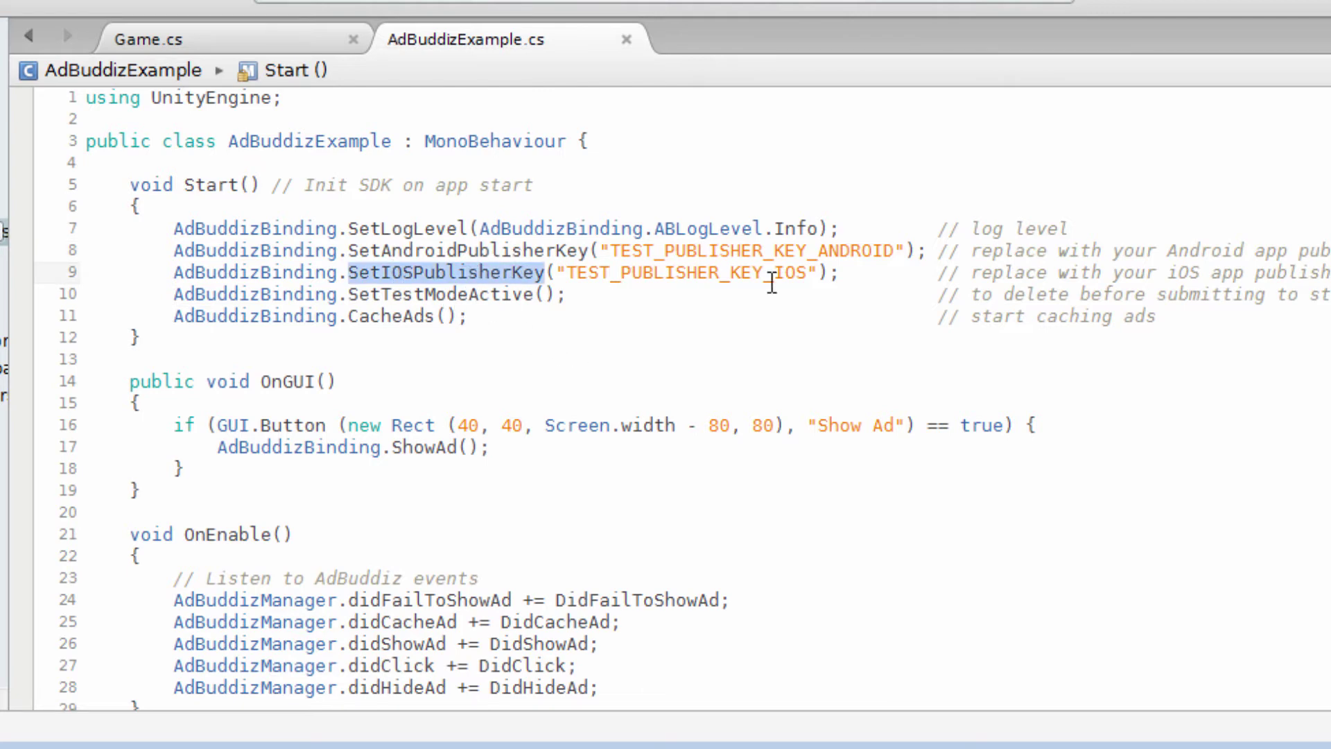
{"action": "left_click_drag", "start_coordinate": [851, 274], "coordinate": [642, 273]}
{"action": "left_click", "coordinate": [467, 274]}
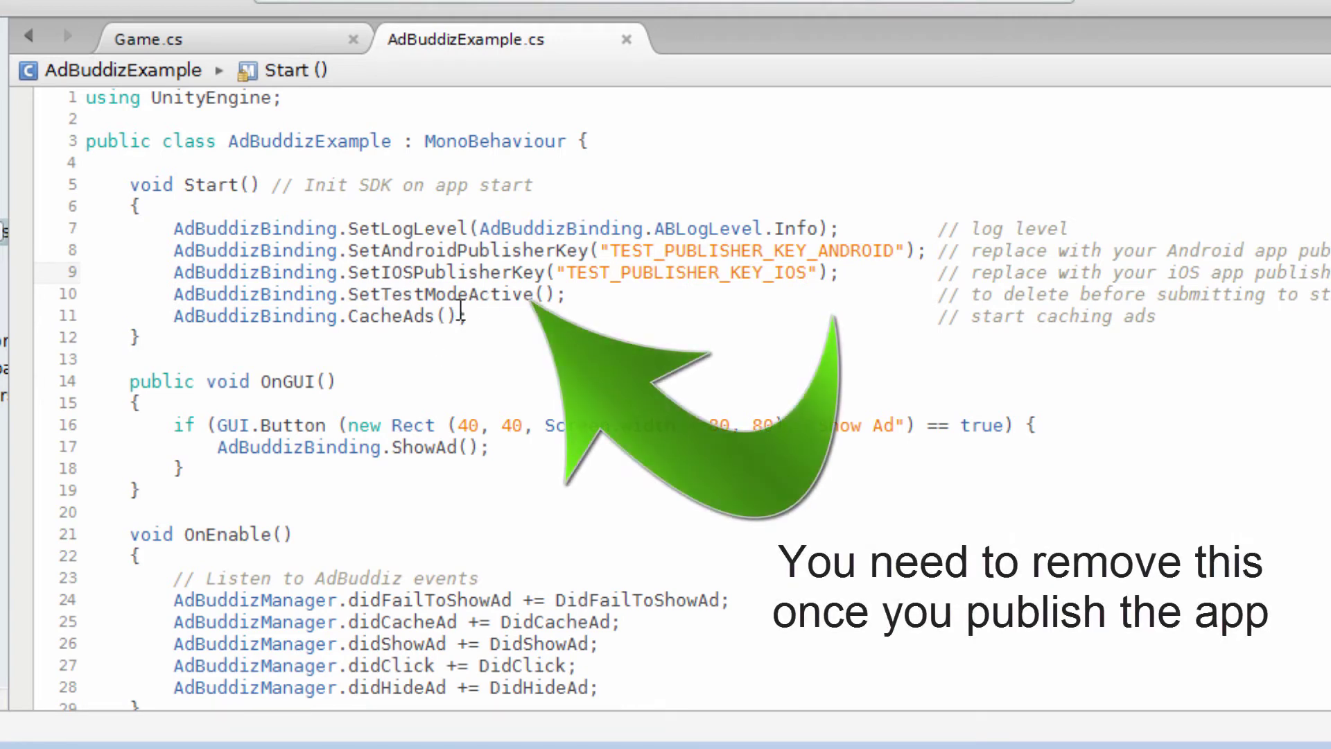
{"action": "double_click", "coordinate": [479, 273]}
{"action": "double_click", "coordinate": [409, 314]}
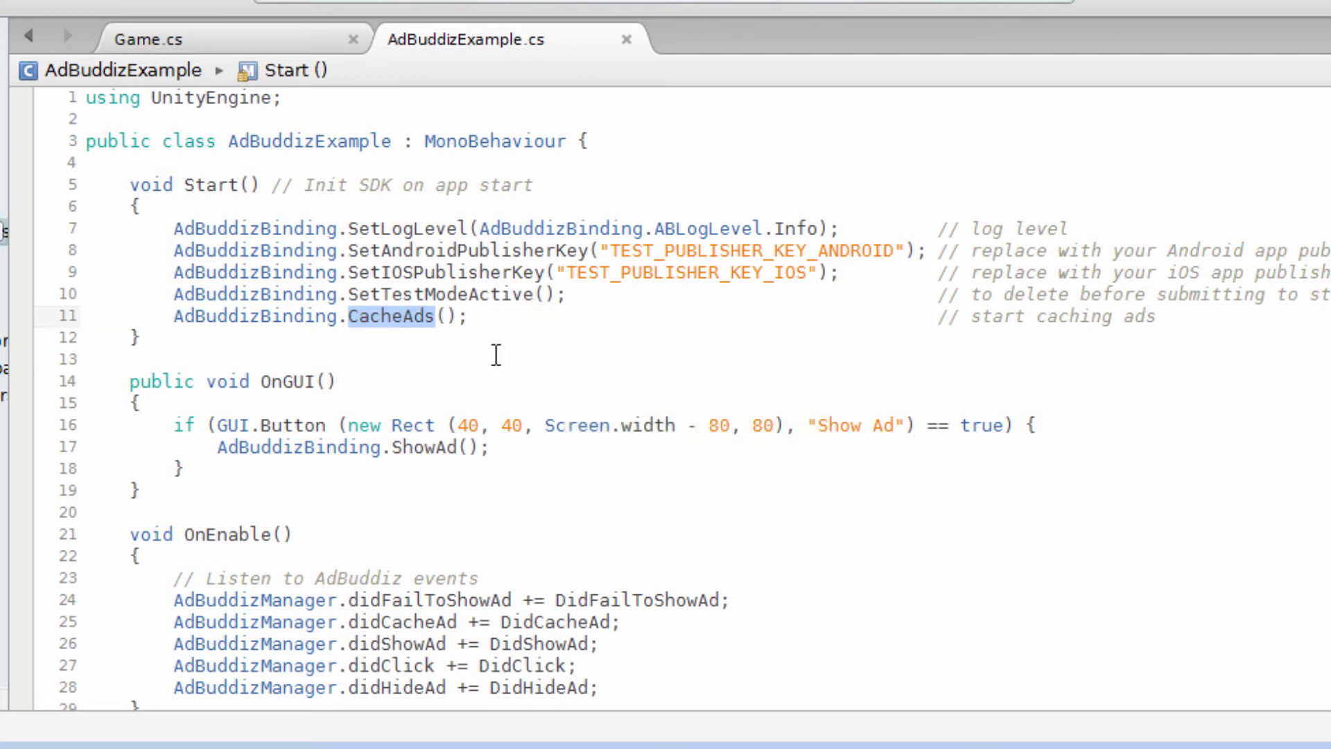
{"action": "left_click", "coordinate": [460, 315]}
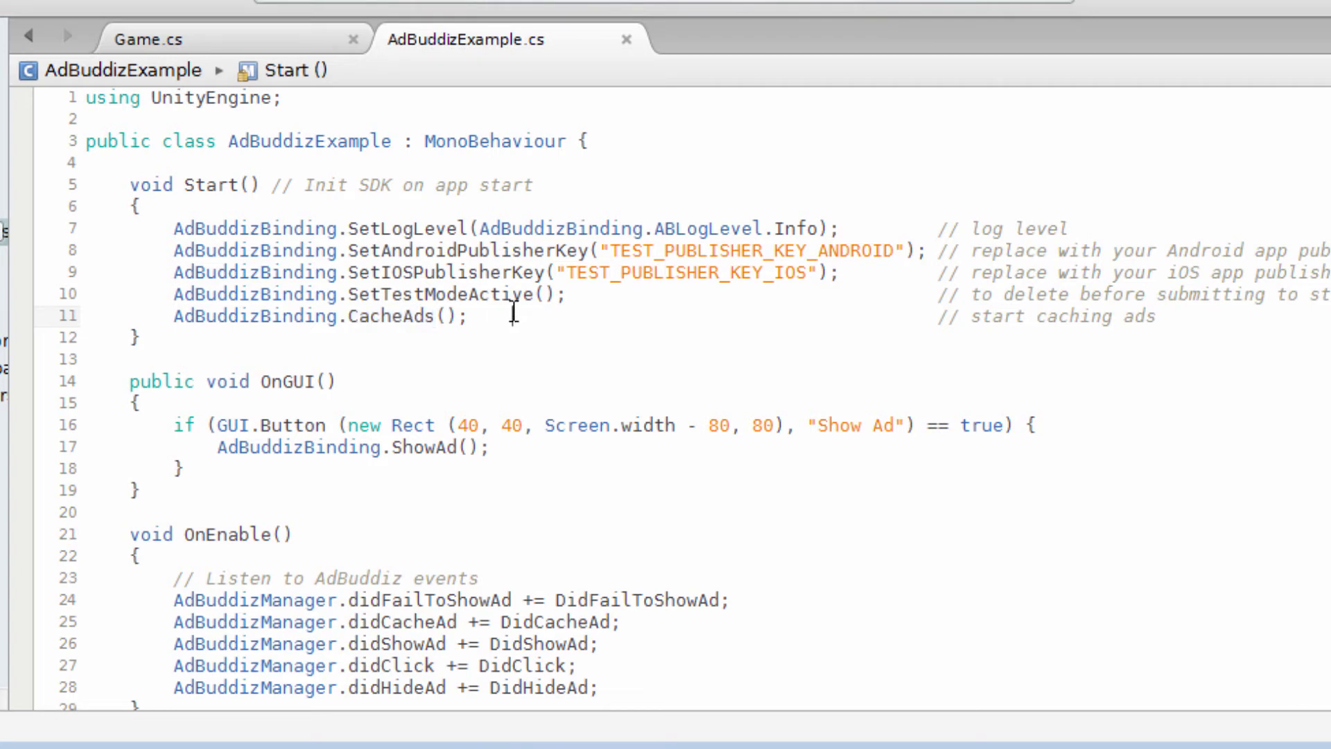
{"action": "scroll", "coordinate": [385, 452], "scroll_direction": "down", "scroll_amount": 2}
{"action": "scroll", "coordinate": [567, 356], "scroll_direction": "down", "scroll_amount": 3}
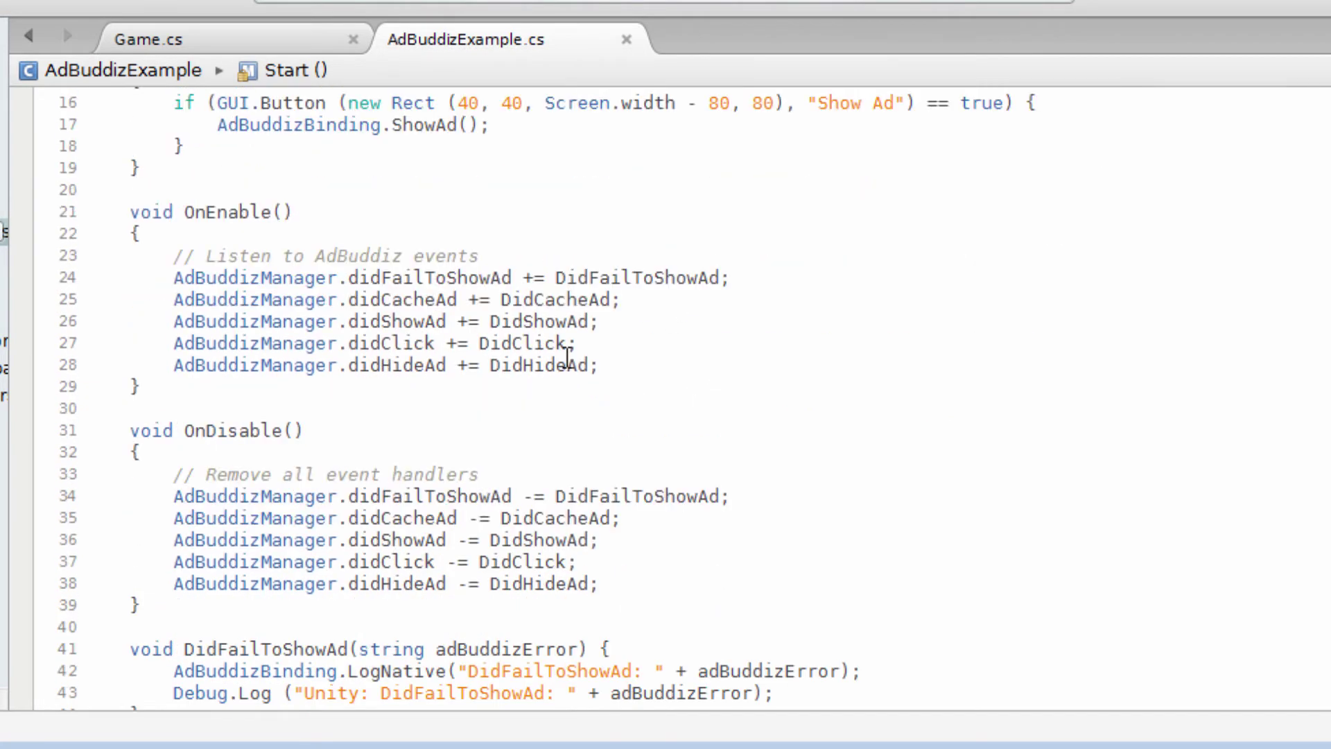
{"action": "scroll", "coordinate": [567, 357], "scroll_direction": "down", "scroll_amount": 2}
{"action": "scroll", "coordinate": [567, 372], "scroll_direction": "down", "scroll_amount": 1}
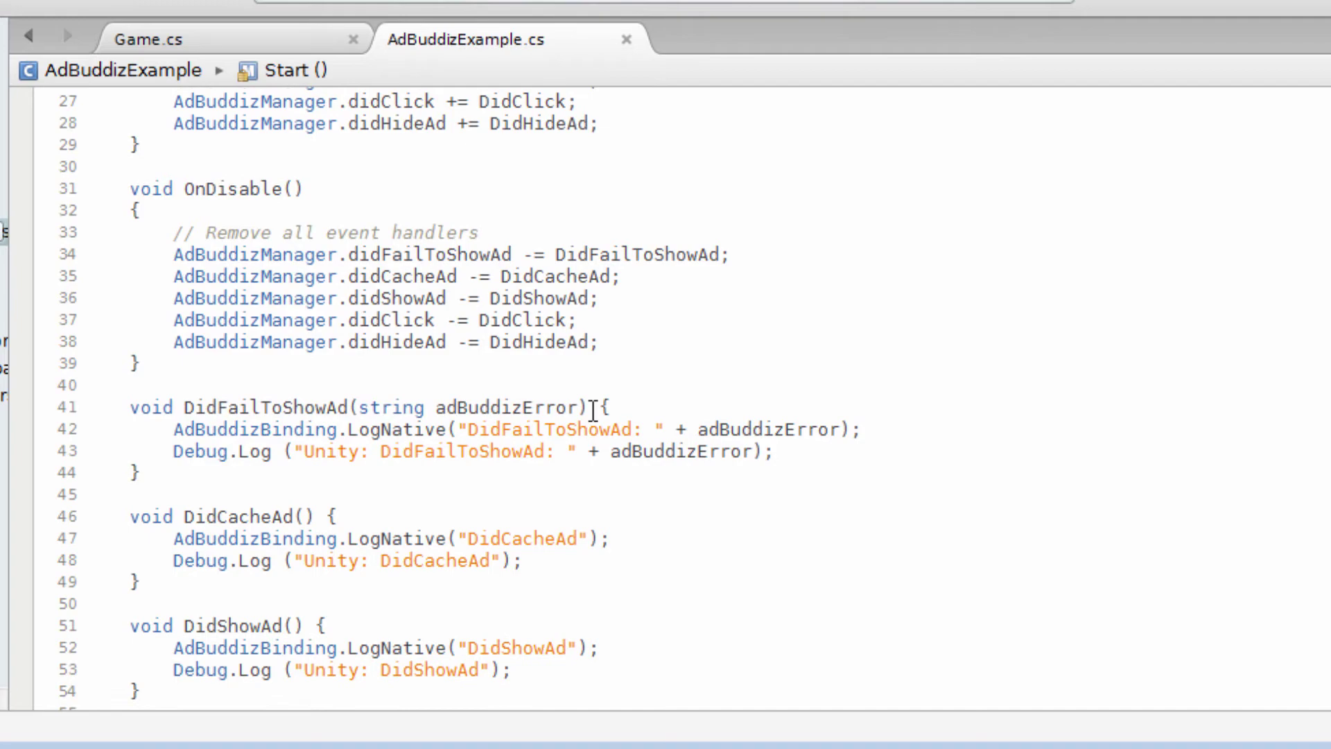
{"action": "scroll", "coordinate": [590, 409], "scroll_direction": "down", "scroll_amount": 1}
{"action": "scroll", "coordinate": [586, 407], "scroll_direction": "down", "scroll_amount": 2}
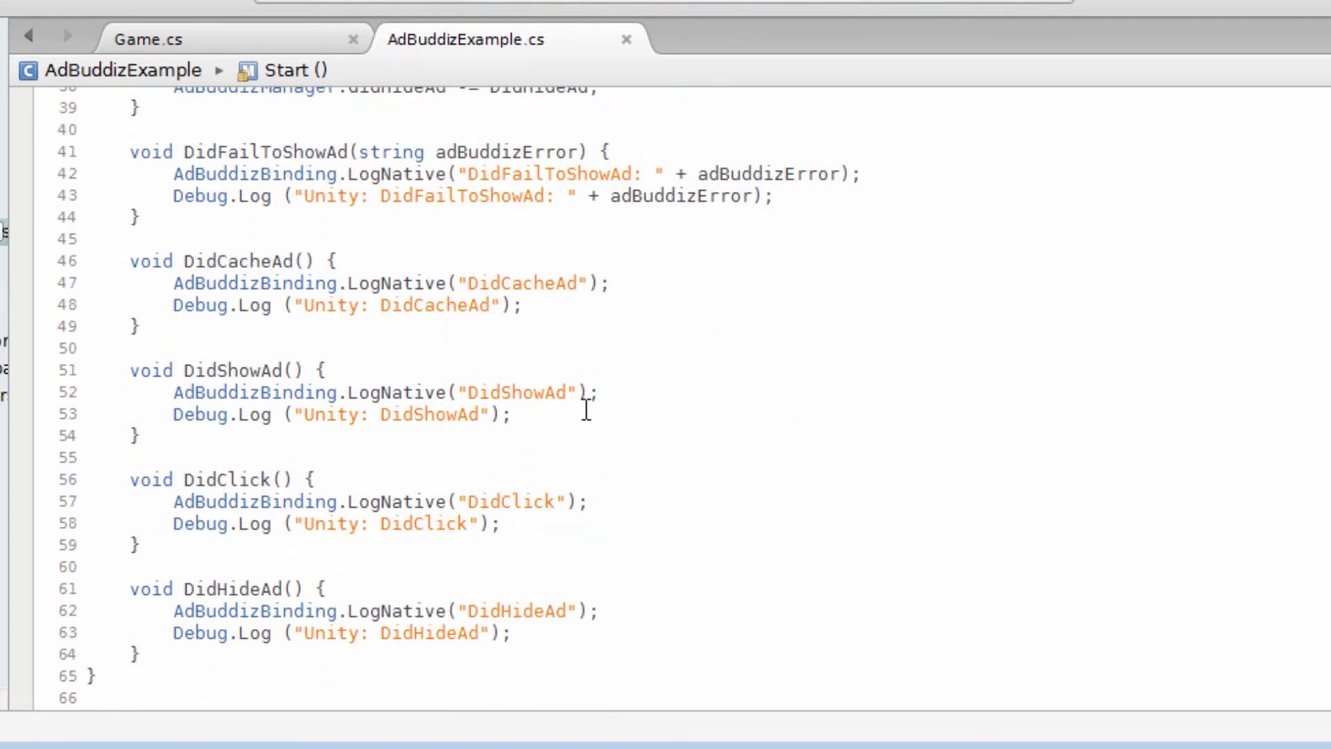
{"action": "scroll", "coordinate": [467, 499], "scroll_direction": "up", "scroll_amount": 2}
{"action": "scroll", "coordinate": [452, 534], "scroll_direction": "up", "scroll_amount": 2}
{"action": "scroll", "coordinate": [721, 446], "scroll_direction": "up", "scroll_amount": 3}
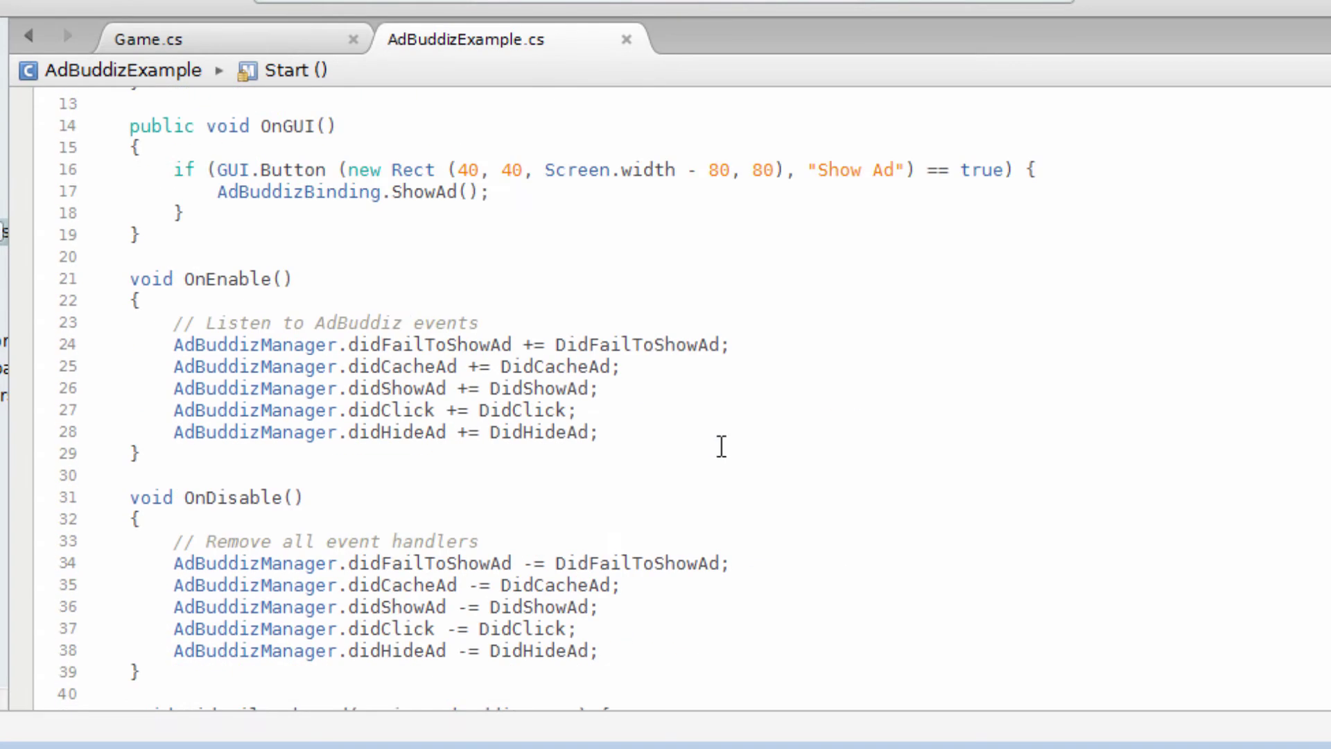
{"action": "scroll", "coordinate": [716, 440], "scroll_direction": "up", "scroll_amount": 3}
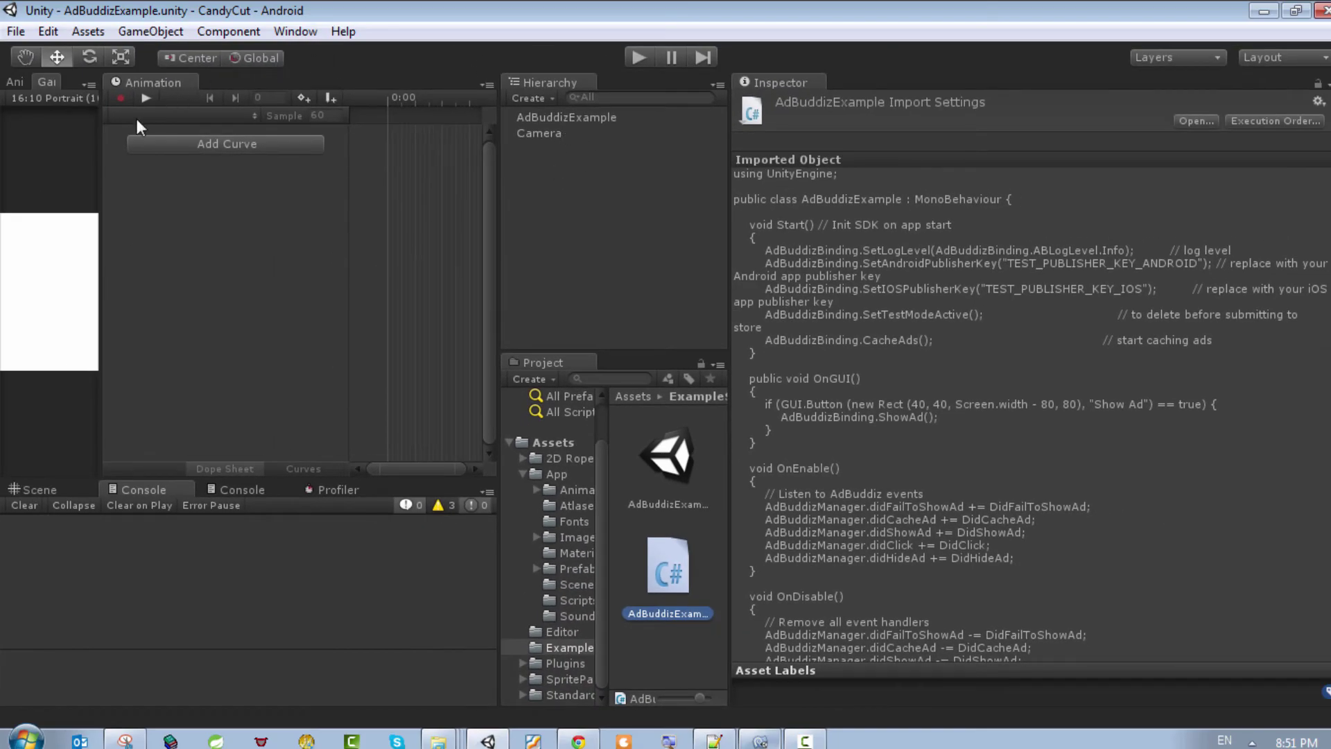
Dock the Game view, play the scene, try Show Ad, dismiss the device-only error, and stop playback.
{"action": "left_click_drag", "start_coordinate": [152, 83], "coordinate": [227, 510]}
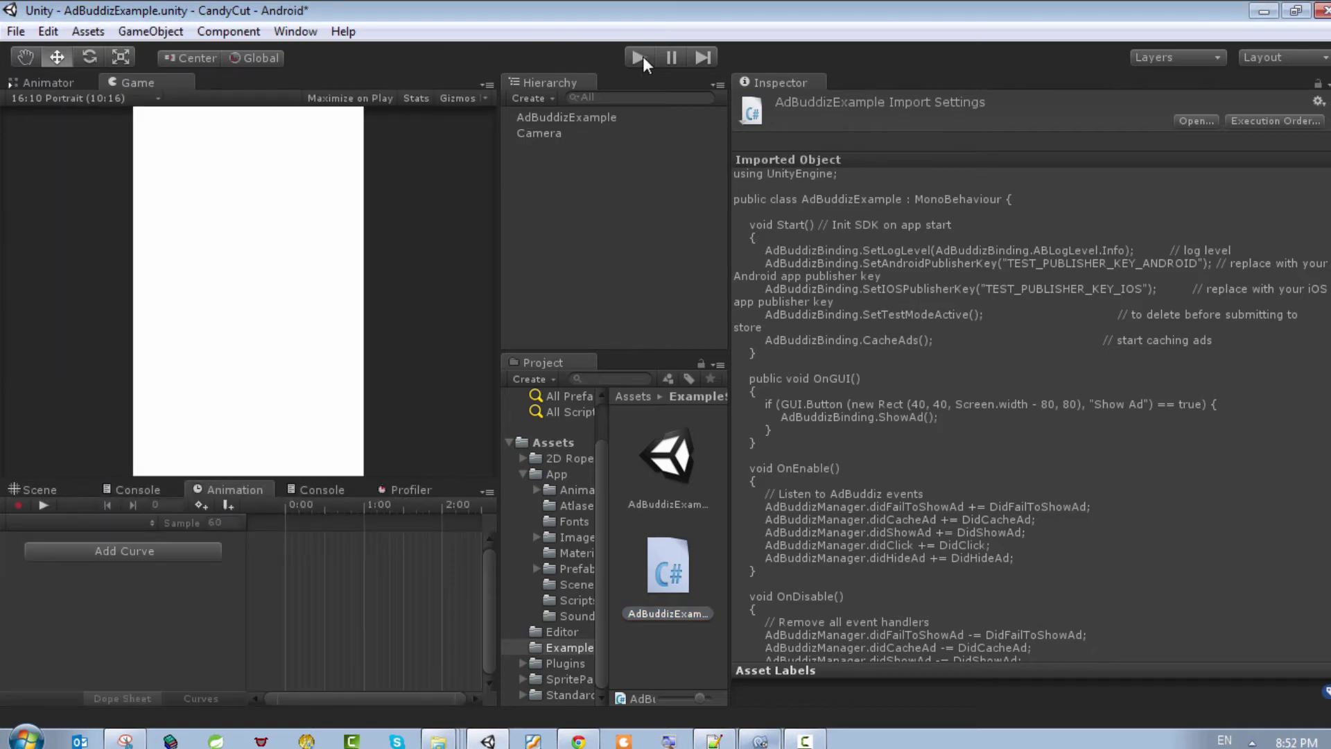
{"action": "left_click", "coordinate": [632, 55]}
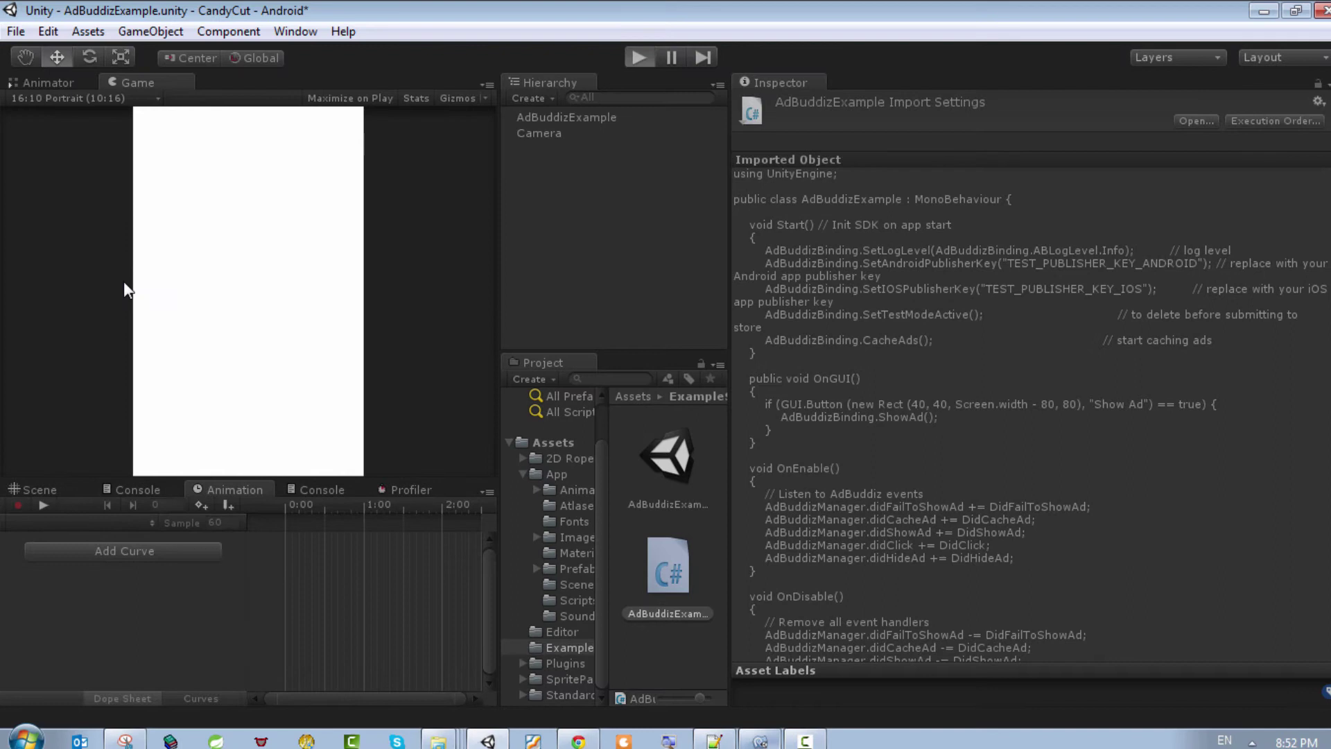
{"action": "left_click", "coordinate": [265, 186]}
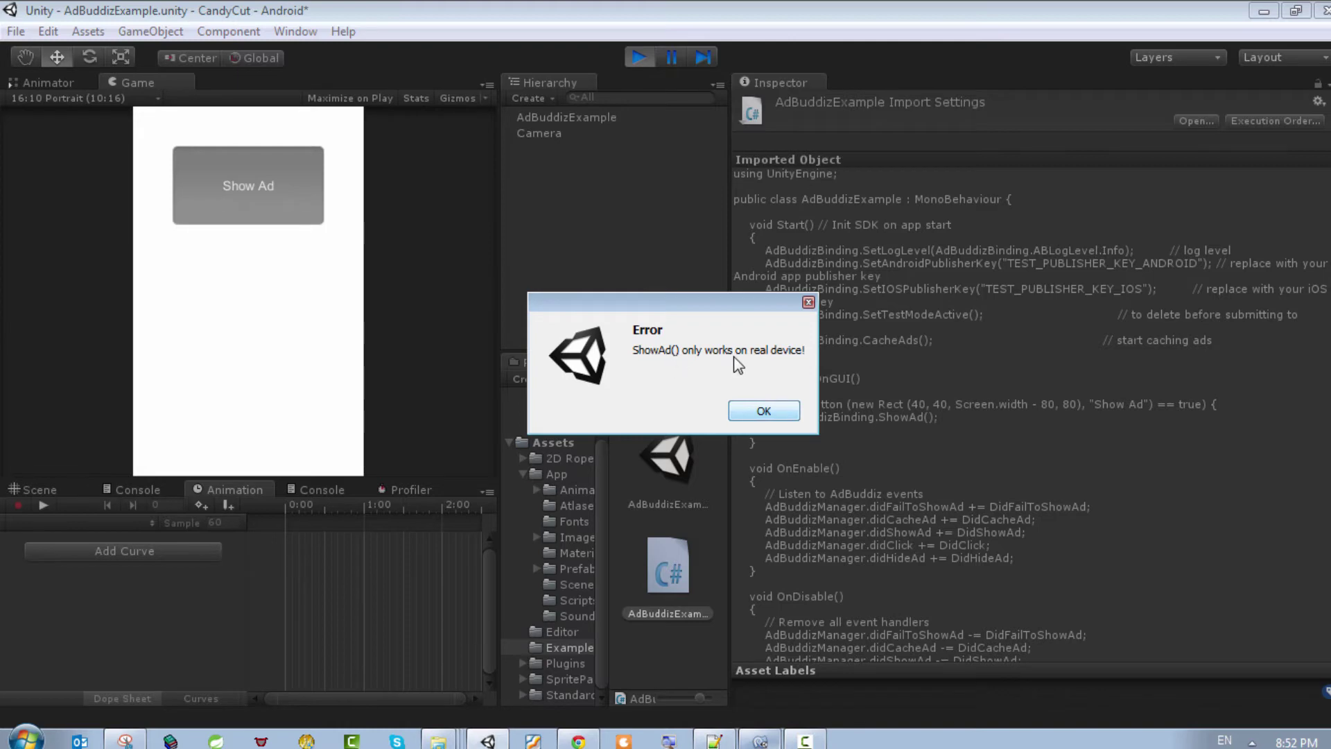
{"action": "left_click", "coordinate": [764, 412]}
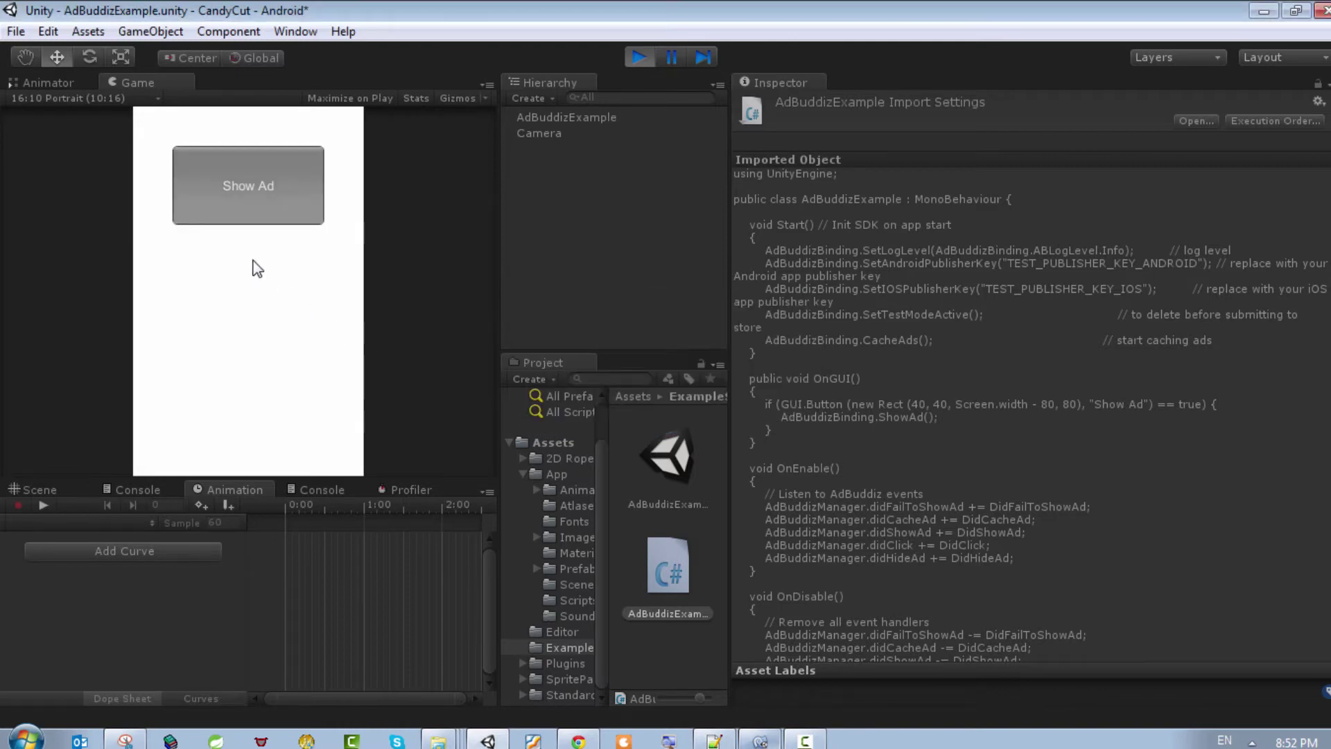
{"action": "left_click", "coordinate": [641, 62]}
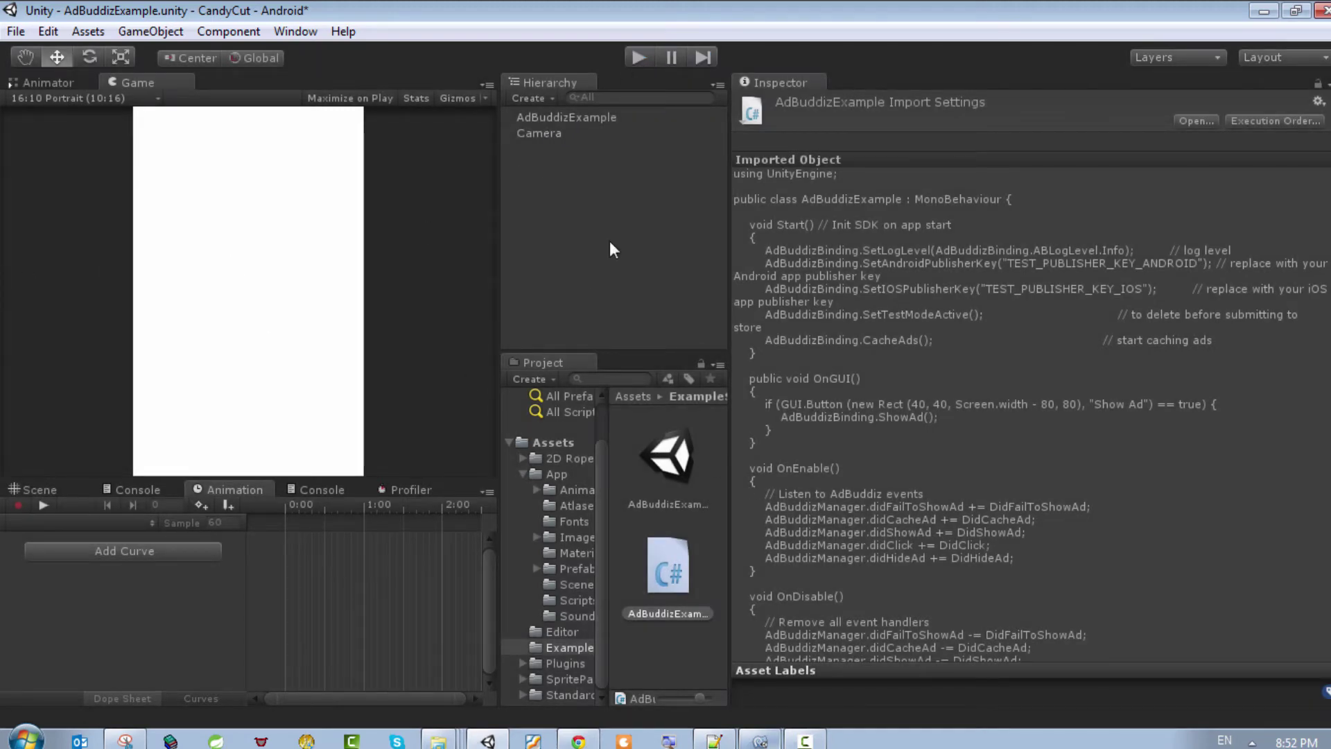
{"action": "left_click", "coordinate": [579, 740]}
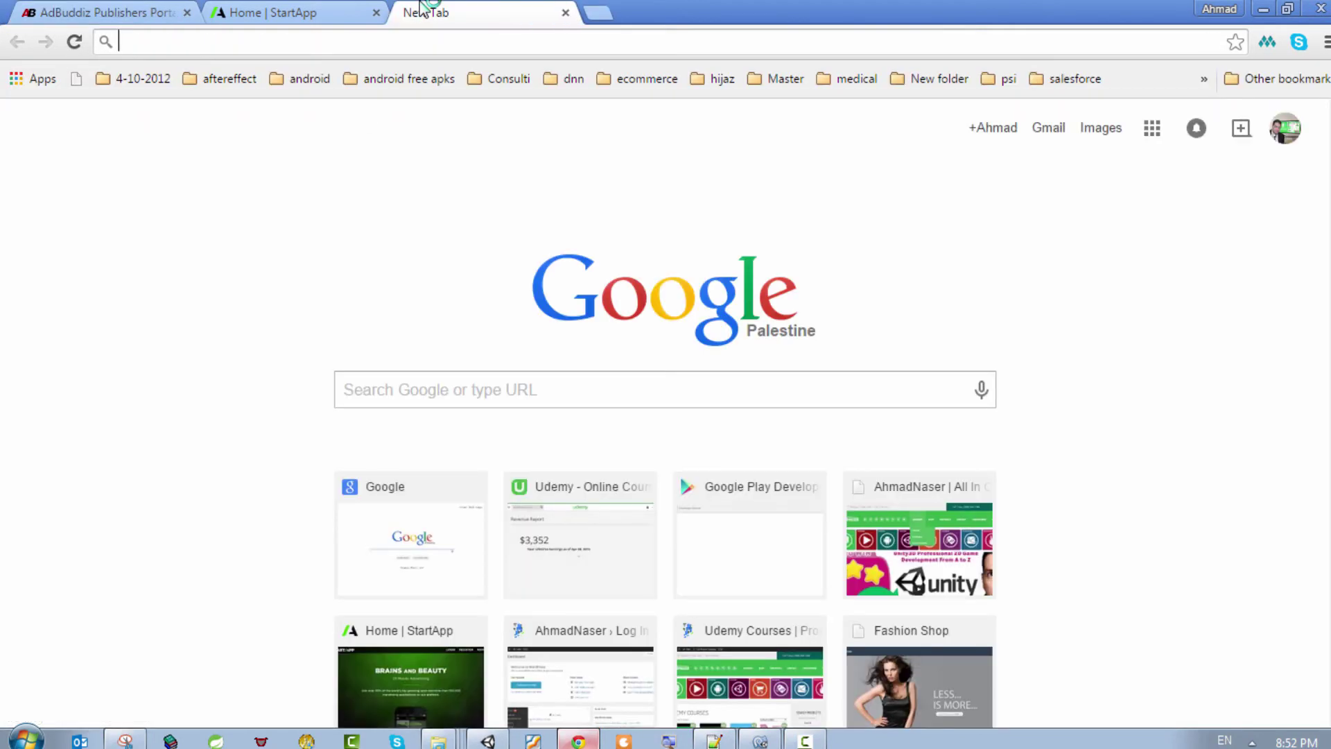
{"action": "type", "text": "pl"}
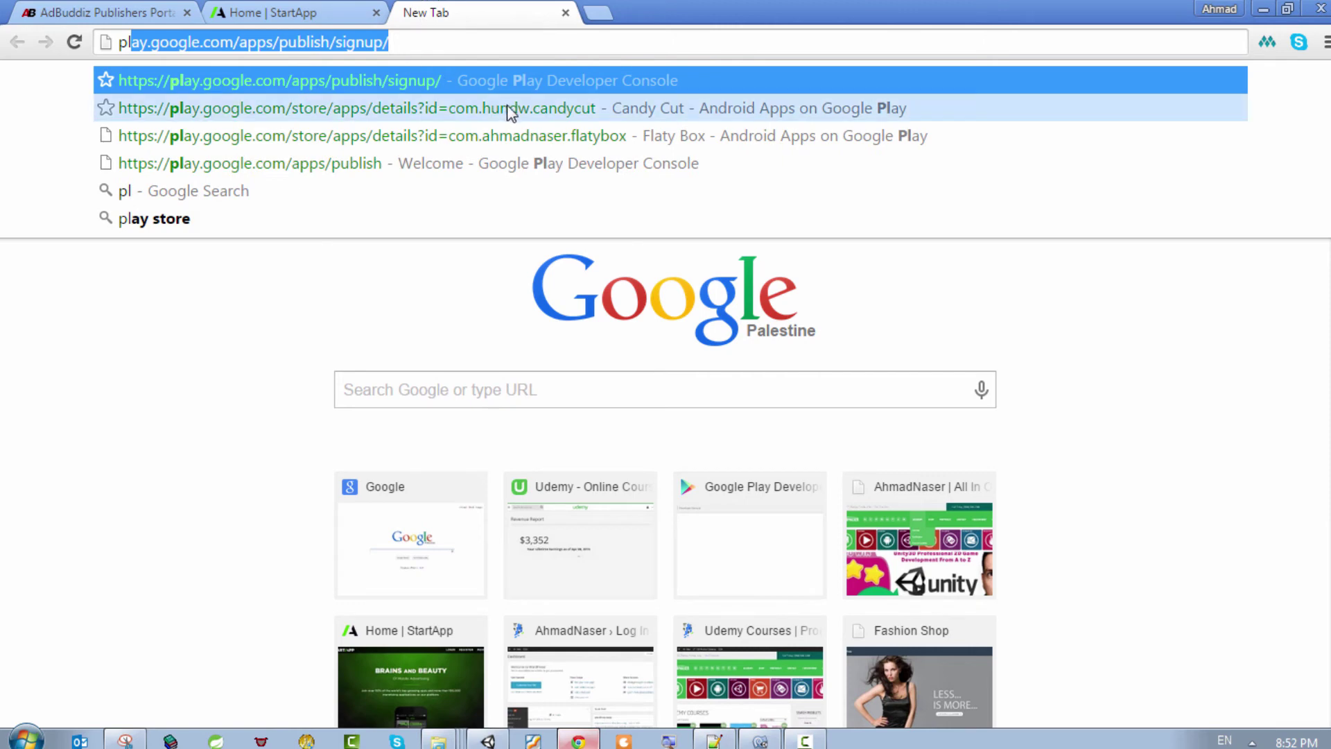
Open Candy Cut's Play Store page and step through its screenshots to Level 1-5.
{"action": "left_click", "coordinate": [510, 108]}
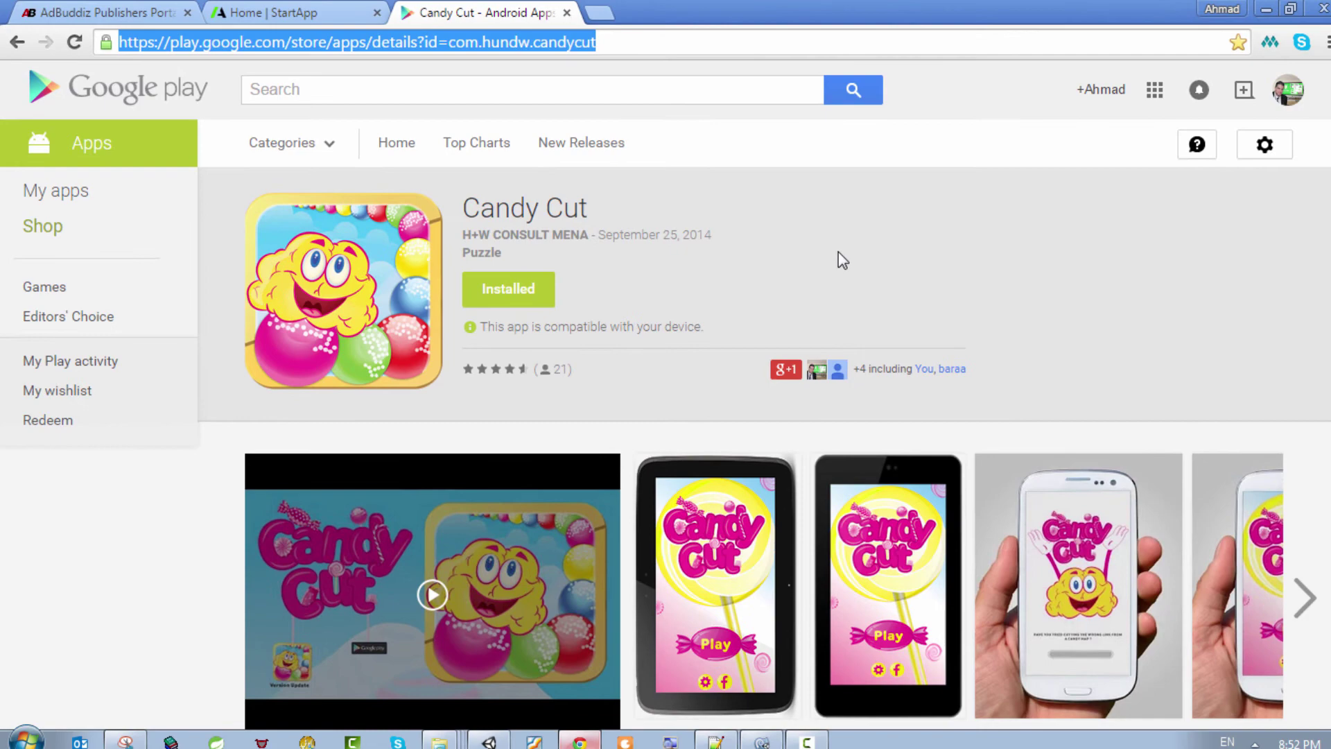
{"action": "scroll", "coordinate": [758, 279], "scroll_direction": "down", "scroll_amount": 3}
{"action": "scroll", "coordinate": [787, 333], "scroll_direction": "down", "scroll_amount": 1}
{"action": "scroll", "coordinate": [623, 292], "scroll_direction": "down", "scroll_amount": 2}
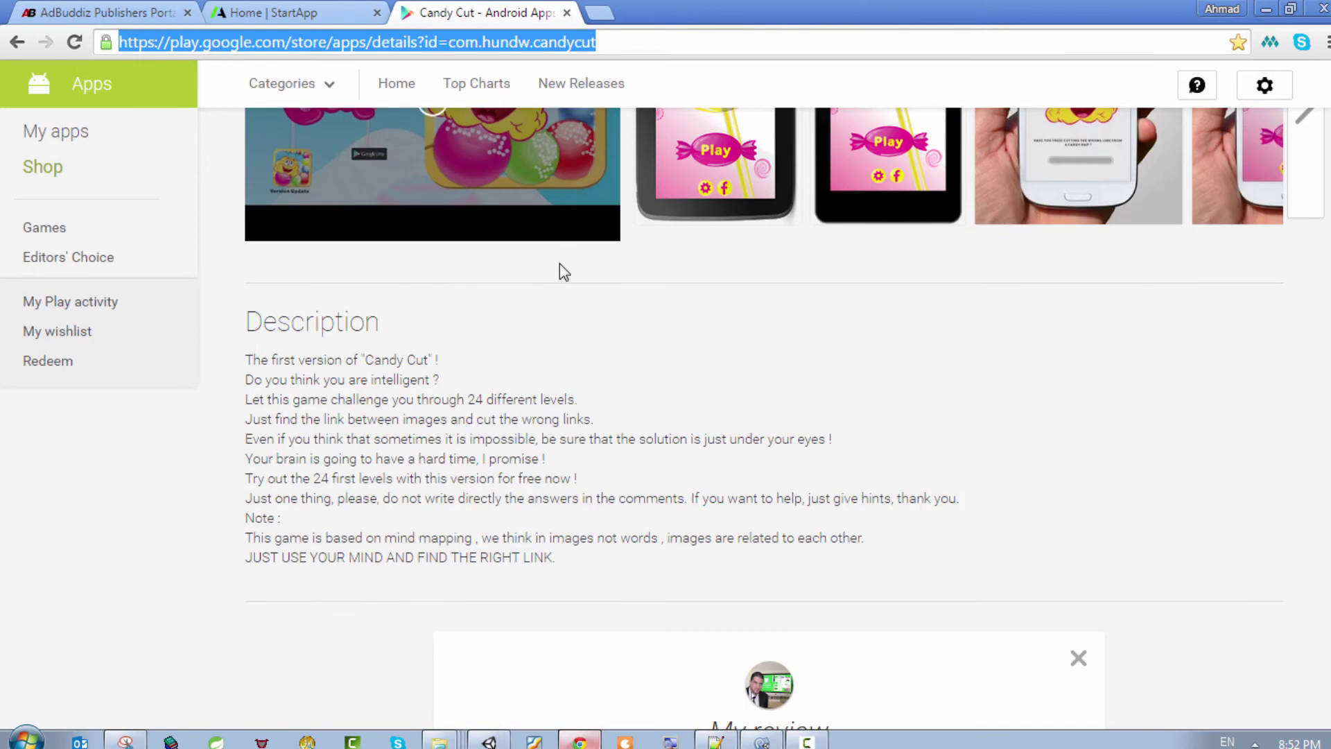
{"action": "scroll", "coordinate": [559, 271], "scroll_direction": "down", "scroll_amount": 2}
{"action": "scroll", "coordinate": [646, 361], "scroll_direction": "down", "scroll_amount": 4}
{"action": "scroll", "coordinate": [849, 377], "scroll_direction": "up", "scroll_amount": 3}
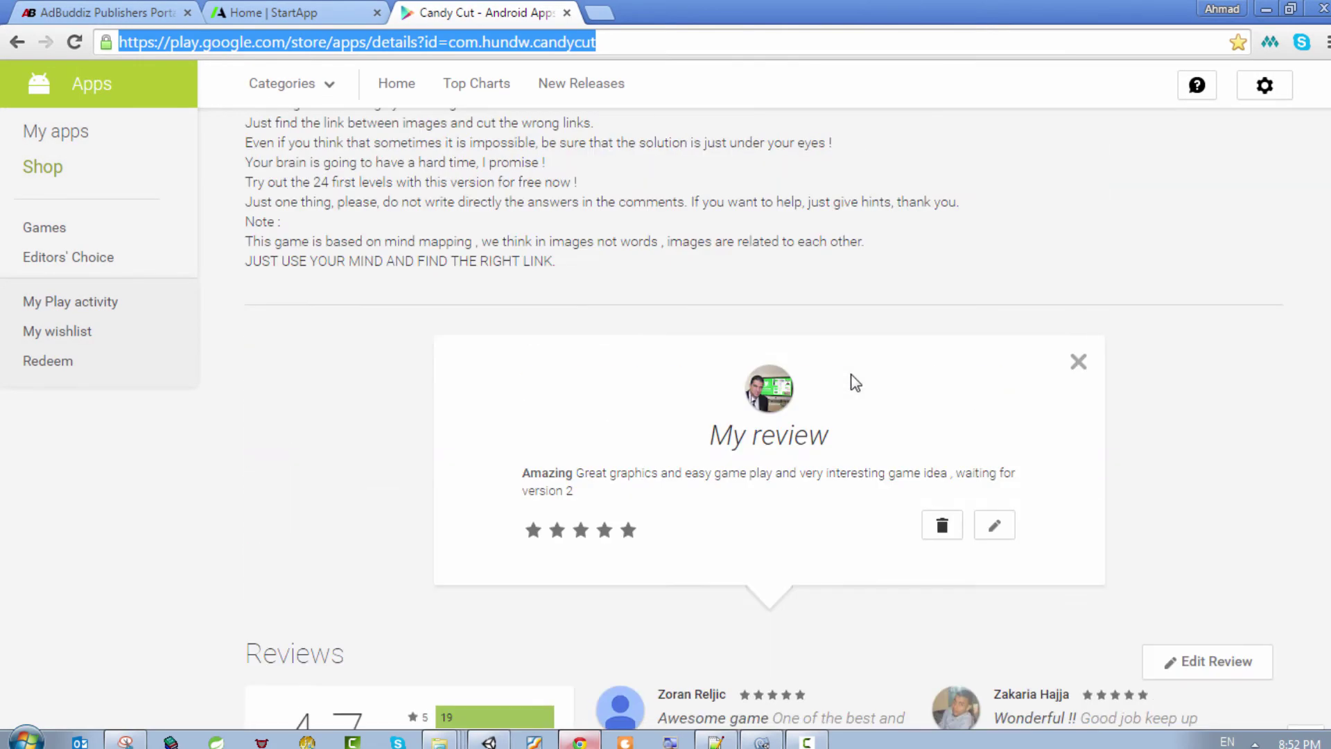
{"action": "scroll", "coordinate": [850, 385], "scroll_direction": "up", "scroll_amount": 4}
{"action": "scroll", "coordinate": [731, 402], "scroll_direction": "up", "scroll_amount": 2}
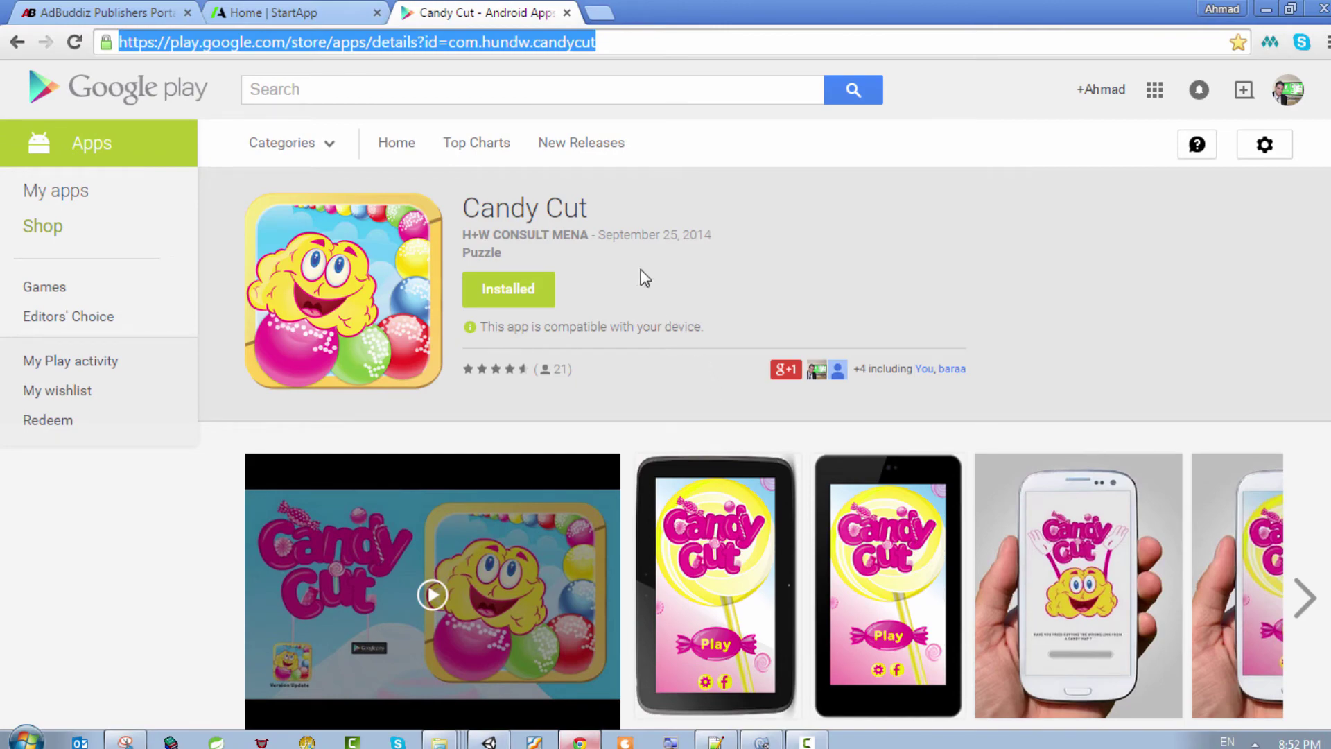
{"action": "left_click", "coordinate": [1296, 594]}
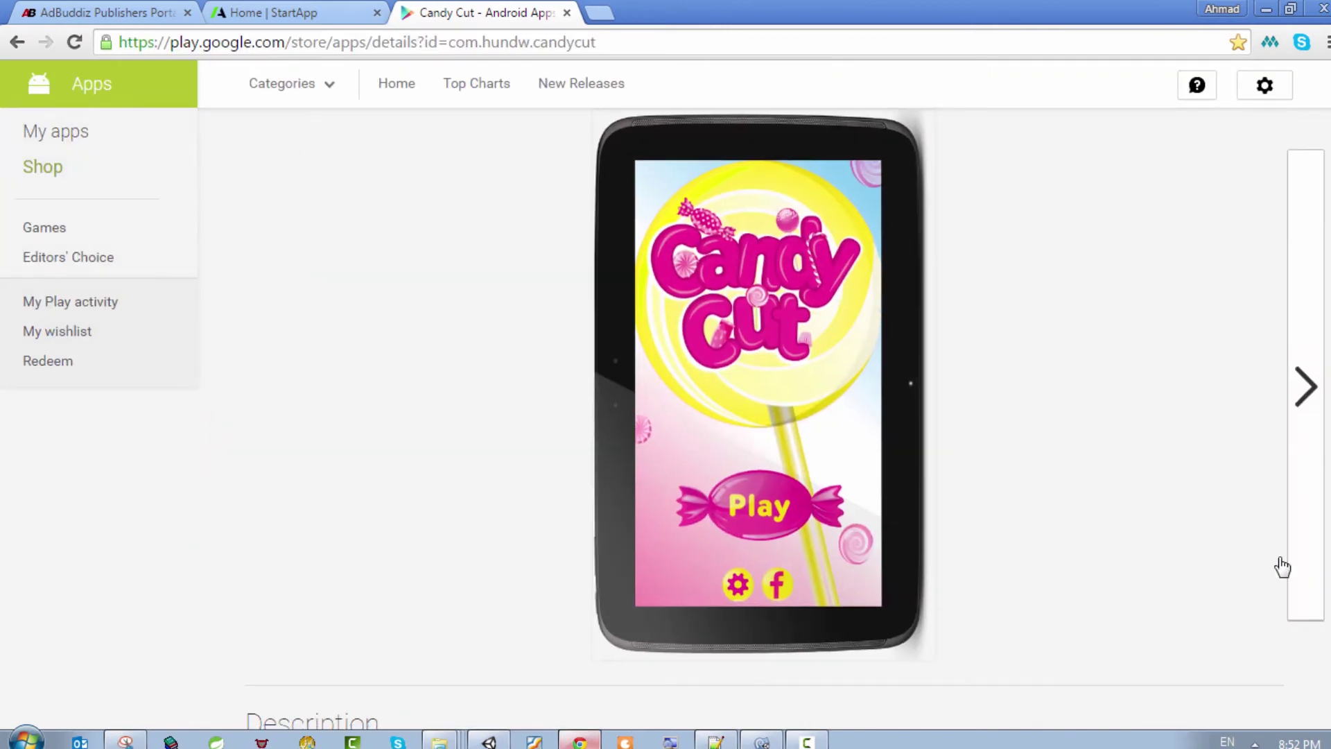
{"action": "left_click", "coordinate": [1318, 396]}
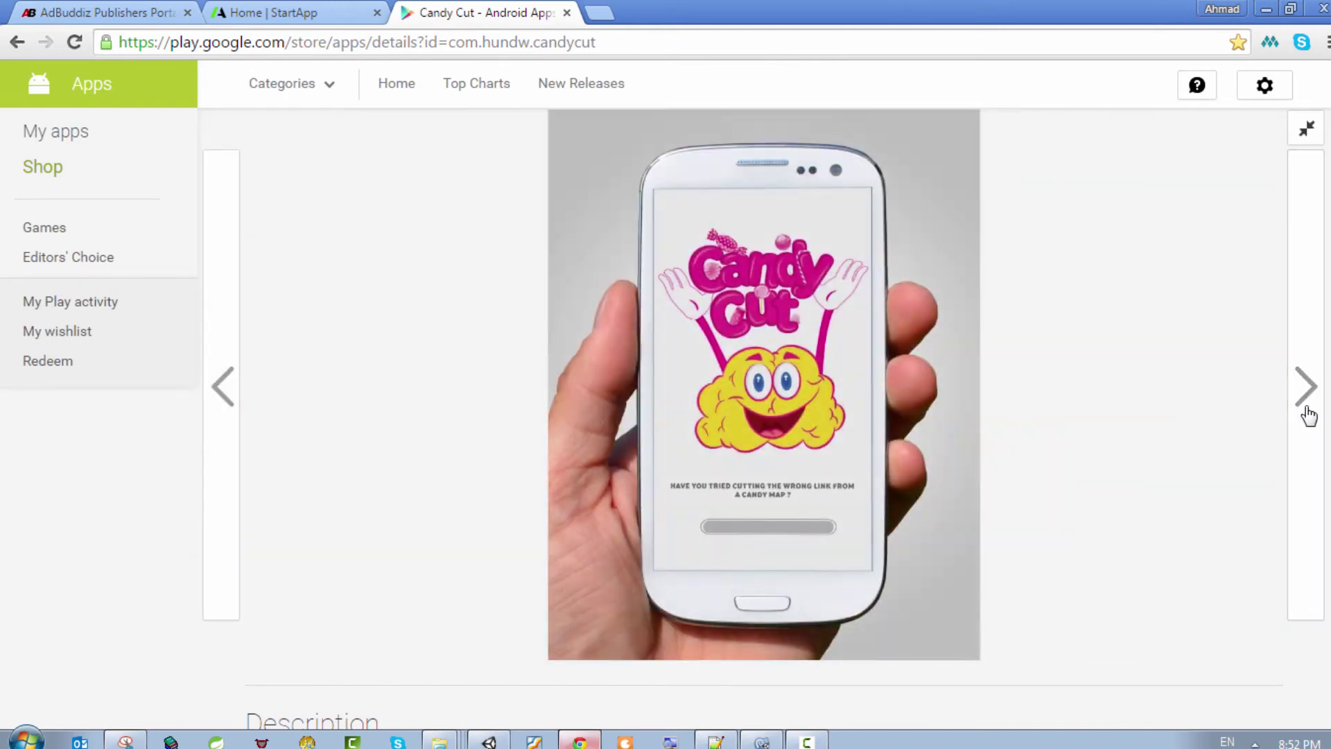
{"action": "left_click", "coordinate": [1308, 411]}
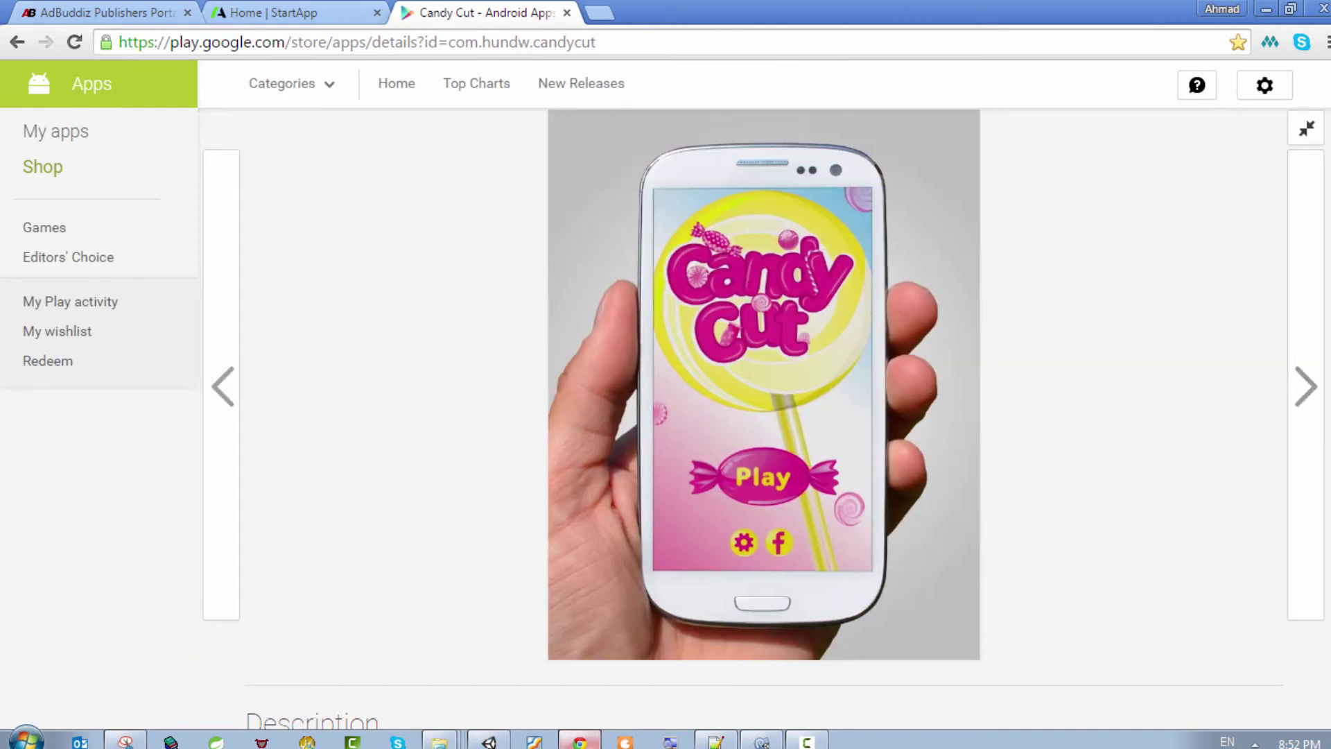
{"action": "left_click", "coordinate": [1322, 390]}
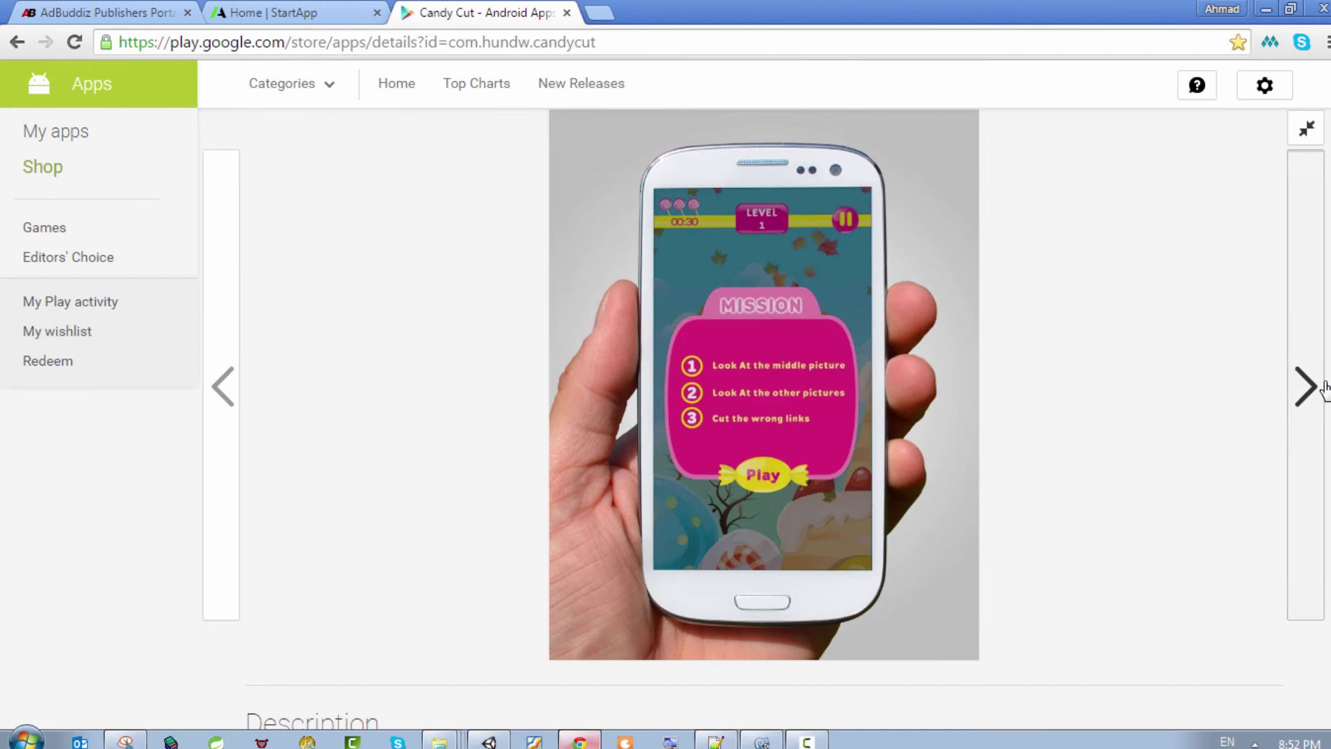
{"action": "left_click", "coordinate": [1325, 389]}
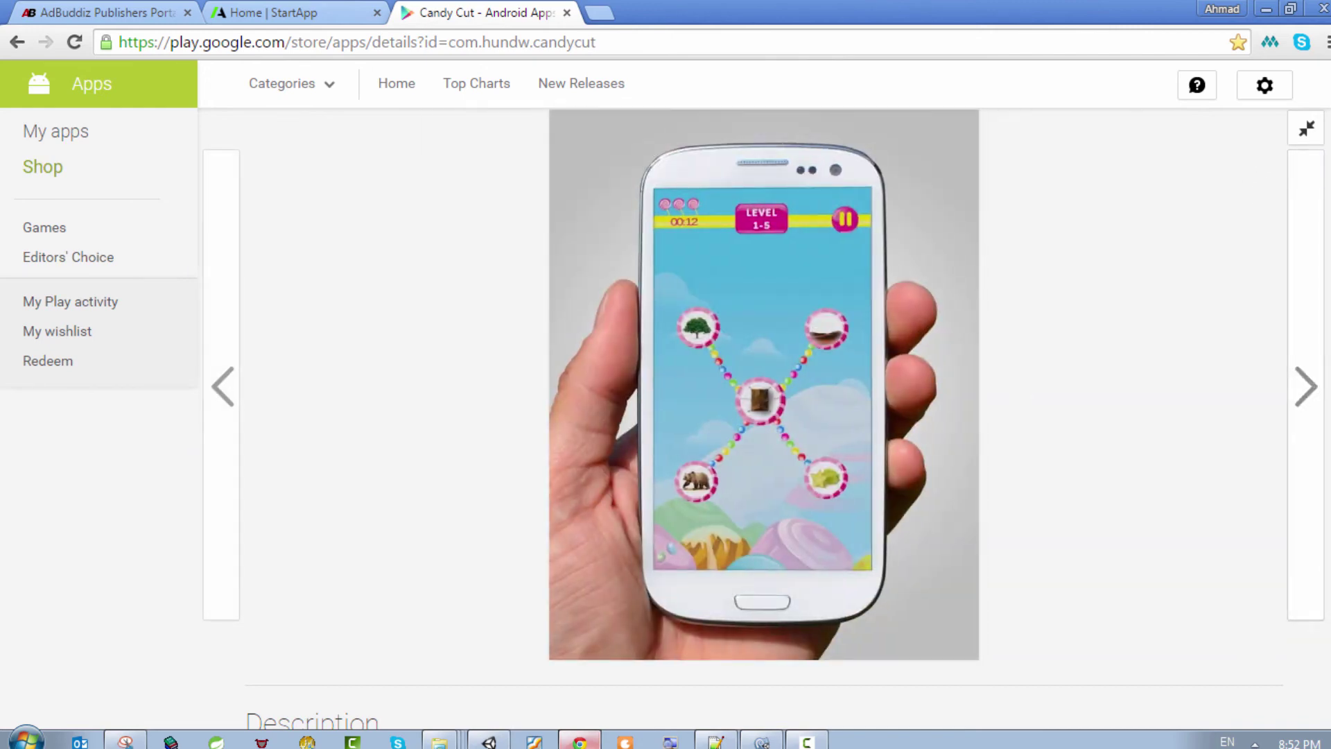
Close the screenshot viewer, select the store page URL, and return to the AdBuddiz portal.
{"action": "left_click", "coordinate": [1306, 128]}
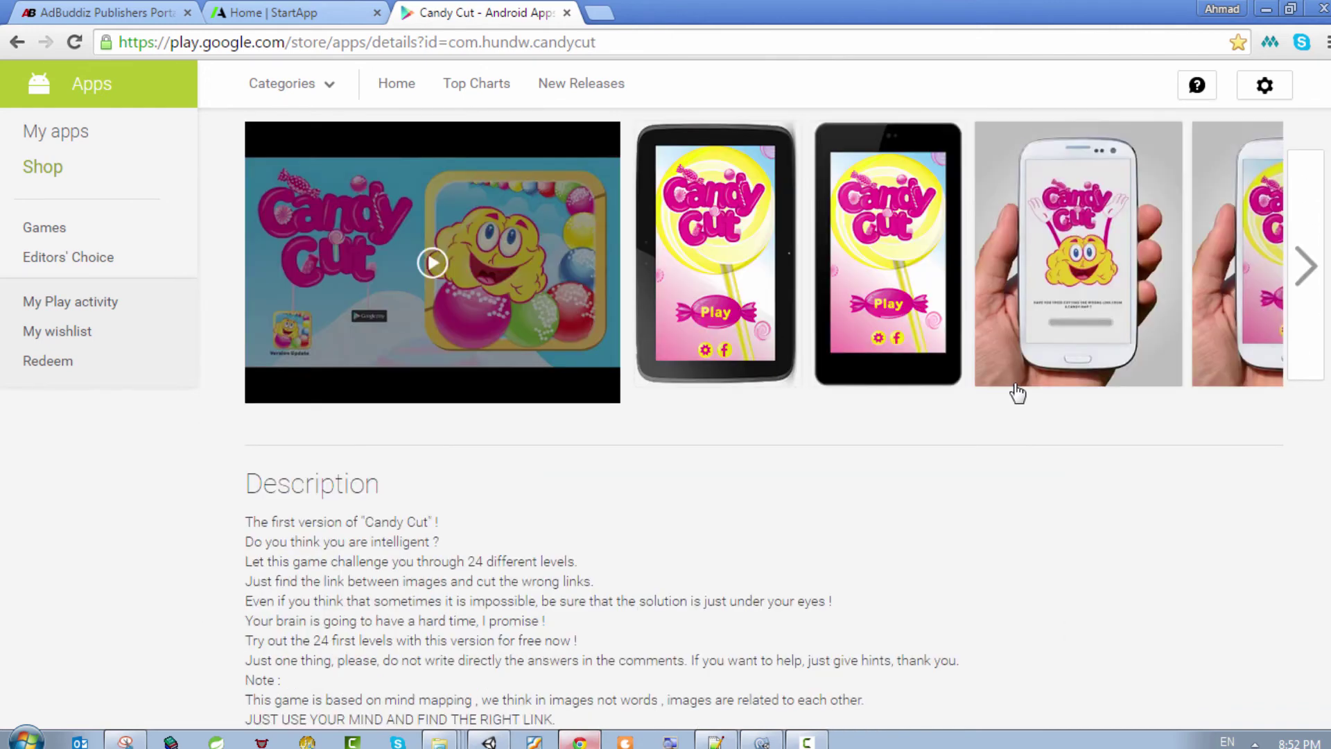
{"action": "scroll", "coordinate": [1017, 393], "scroll_direction": "up", "scroll_amount": 2}
{"action": "scroll", "coordinate": [811, 302], "scroll_direction": "up", "scroll_amount": 1}
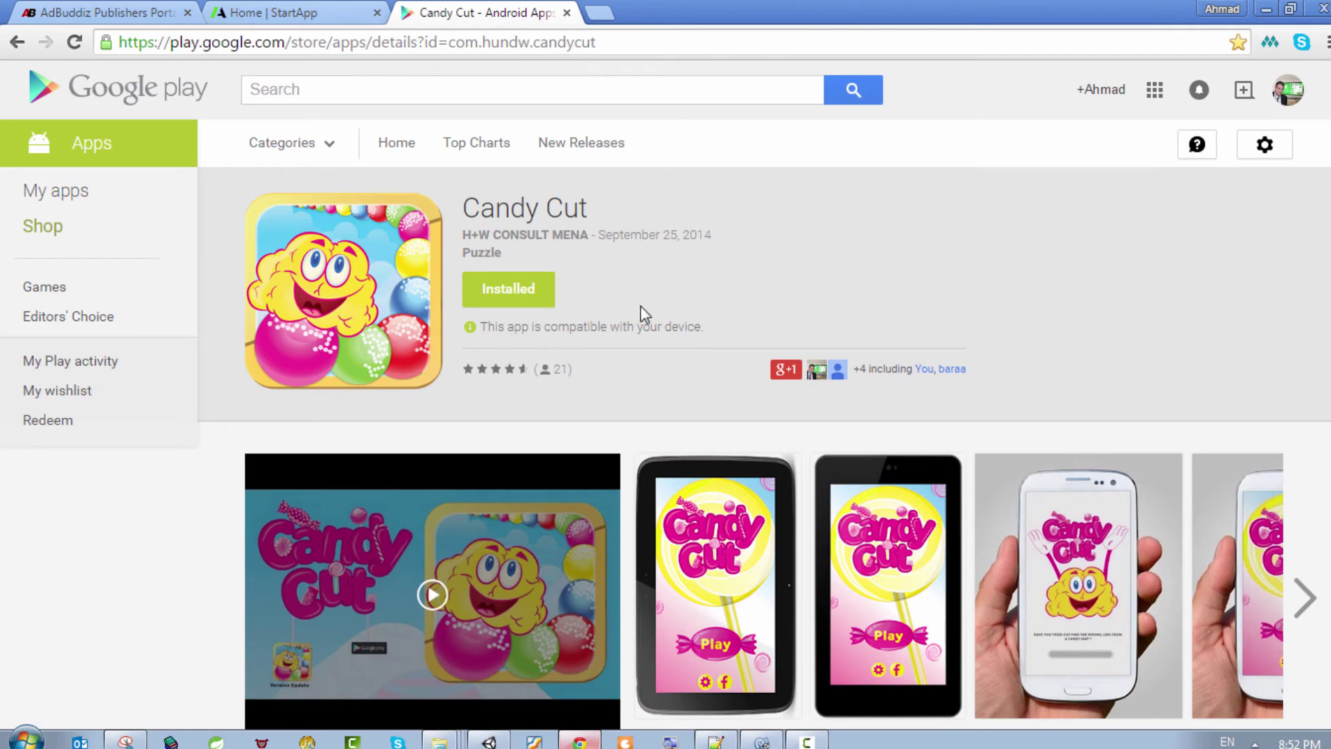
{"action": "left_click", "coordinate": [415, 43]}
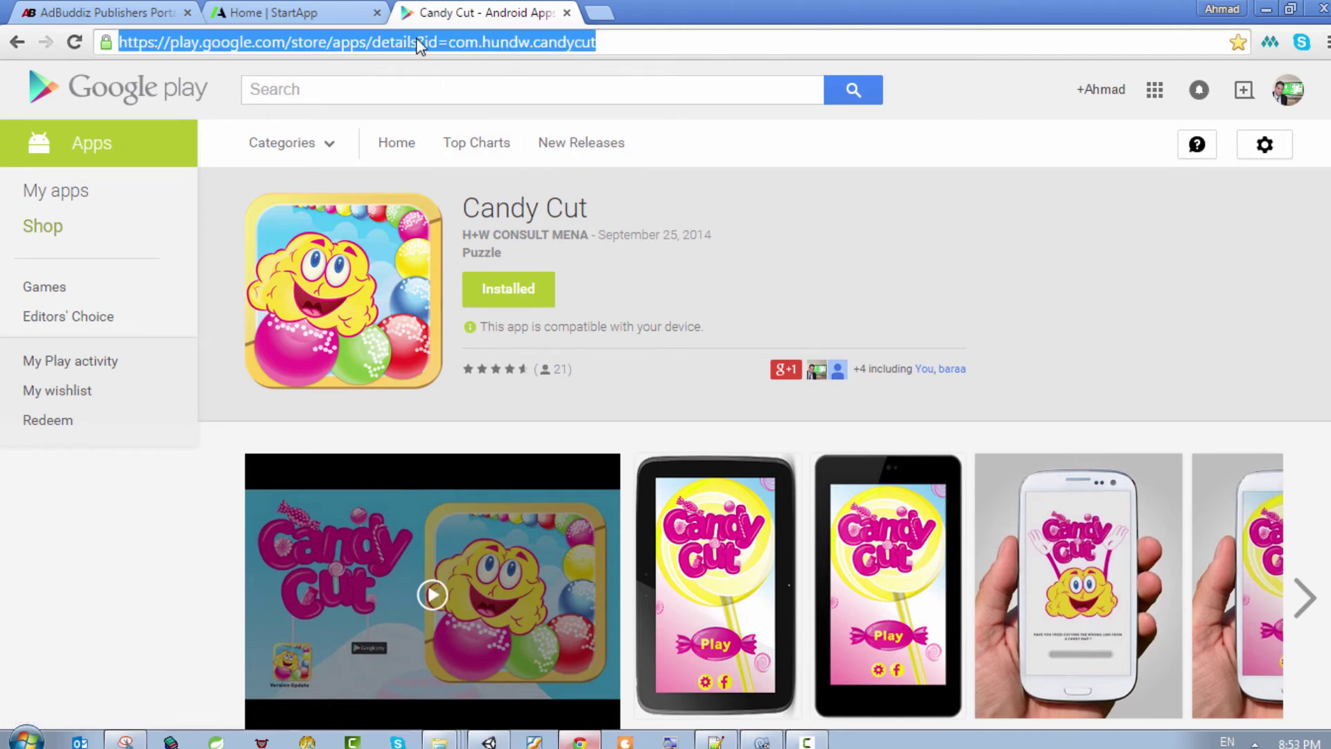
{"action": "left_click", "coordinate": [104, 12]}
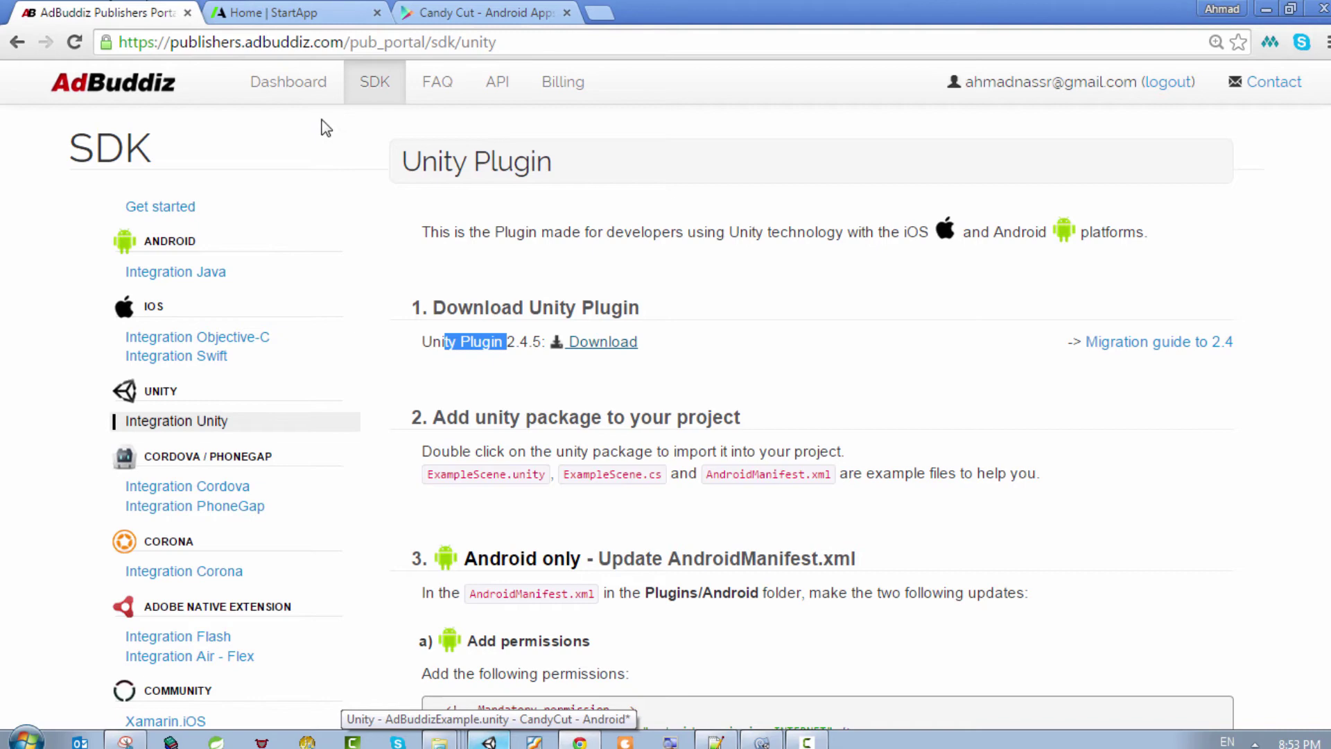
From the AdBuddiz dashboard, start adding a new app to reach the platform choice.
{"action": "left_click", "coordinate": [289, 88]}
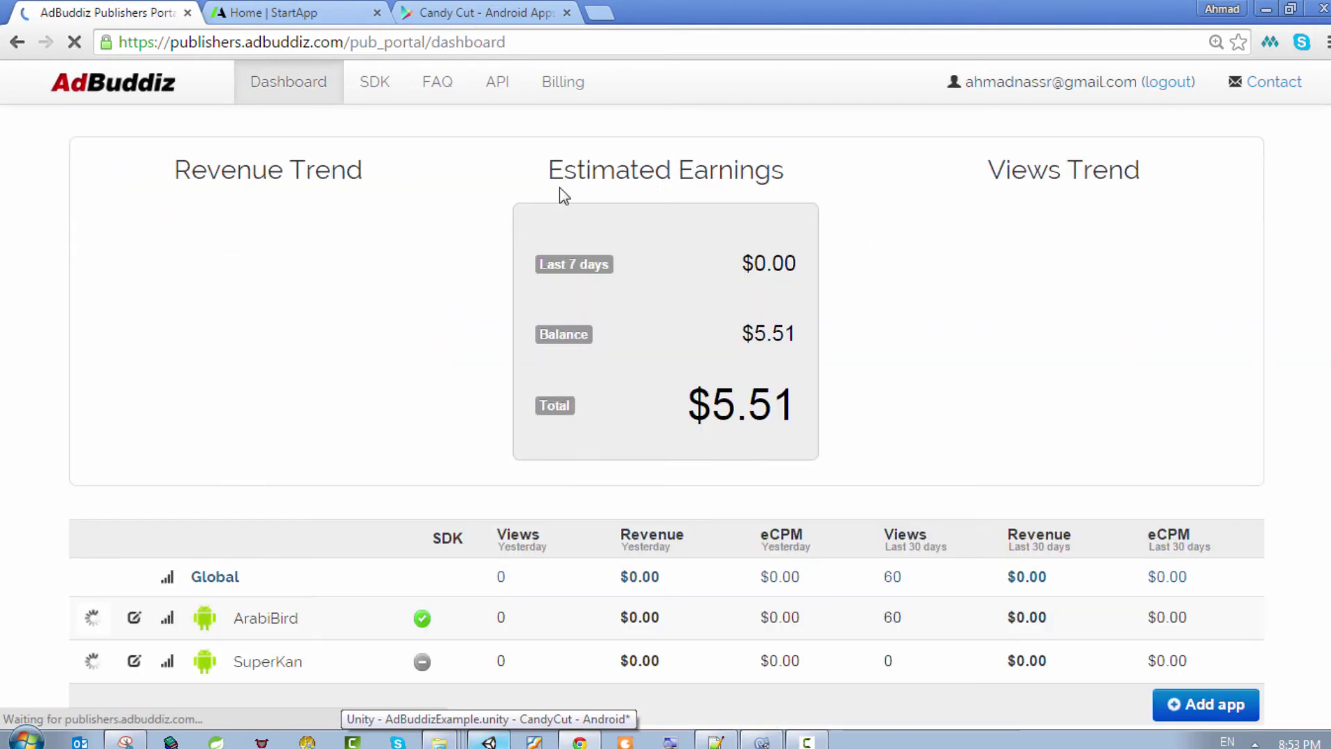
{"action": "scroll", "coordinate": [53, 558], "scroll_direction": "down", "scroll_amount": 1}
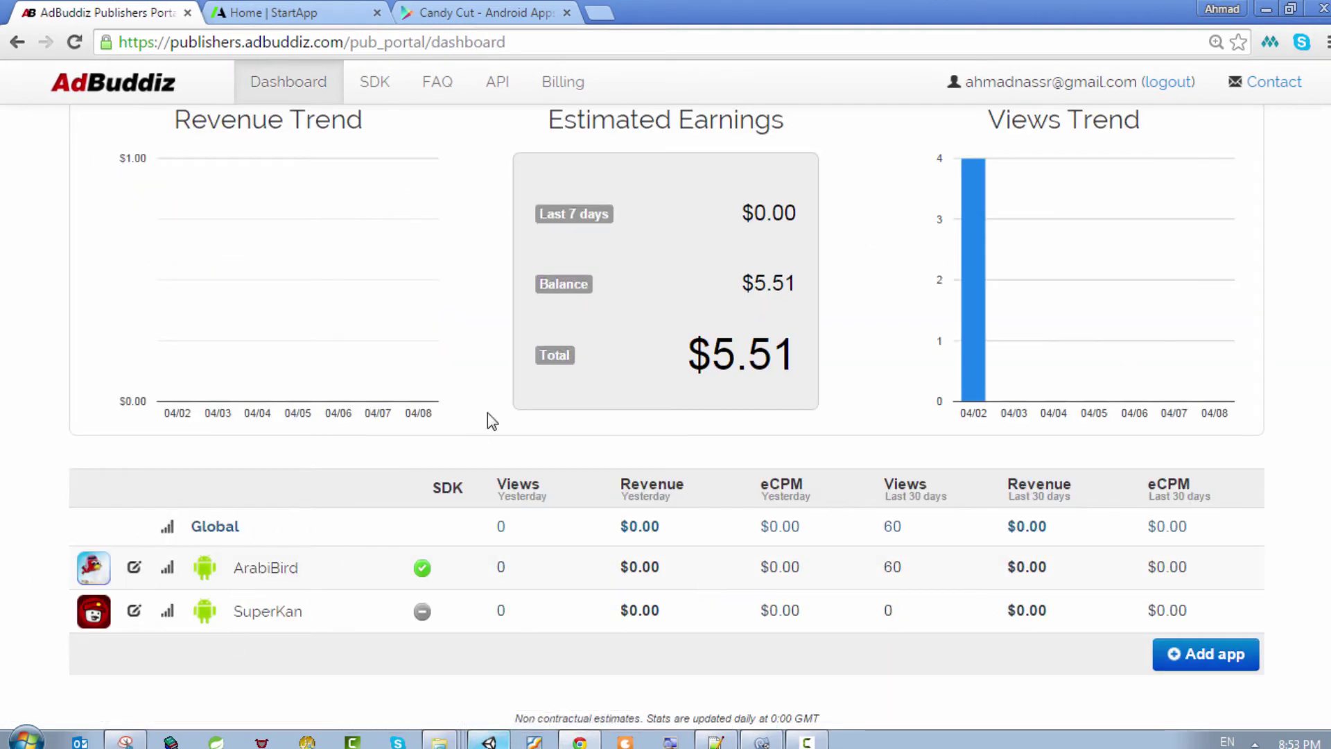
{"action": "scroll", "coordinate": [488, 413], "scroll_direction": "up", "scroll_amount": 1}
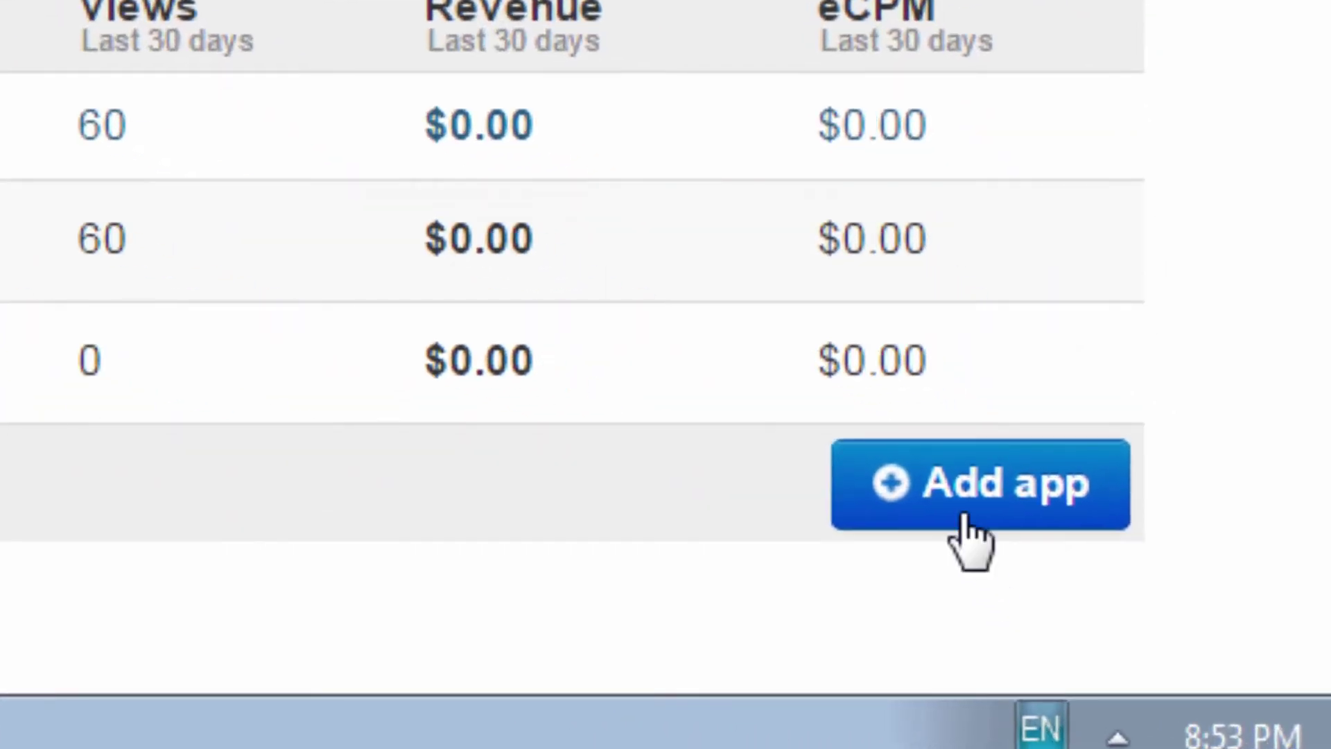
{"action": "left_click", "coordinate": [1210, 711]}
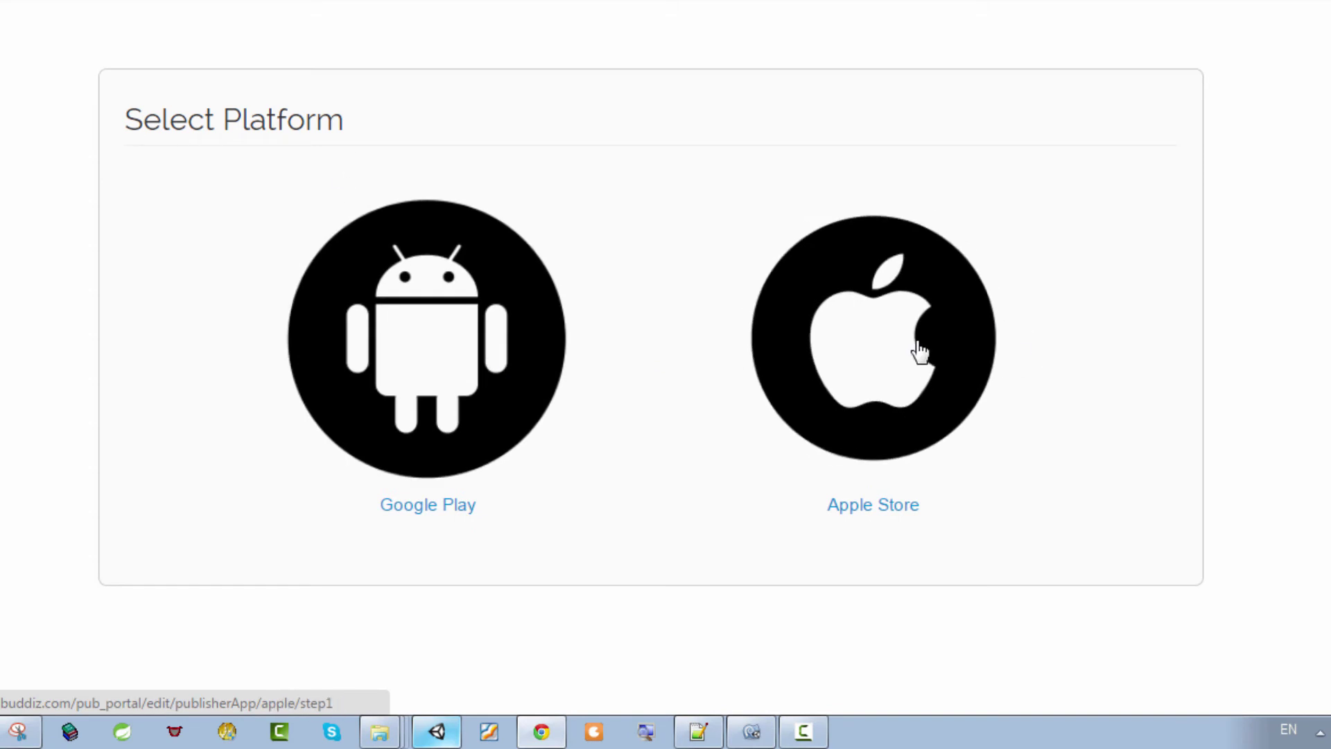
Choose Google Play and look up the app by its pasted Candy Cut store address.
{"action": "left_click", "coordinate": [386, 386]}
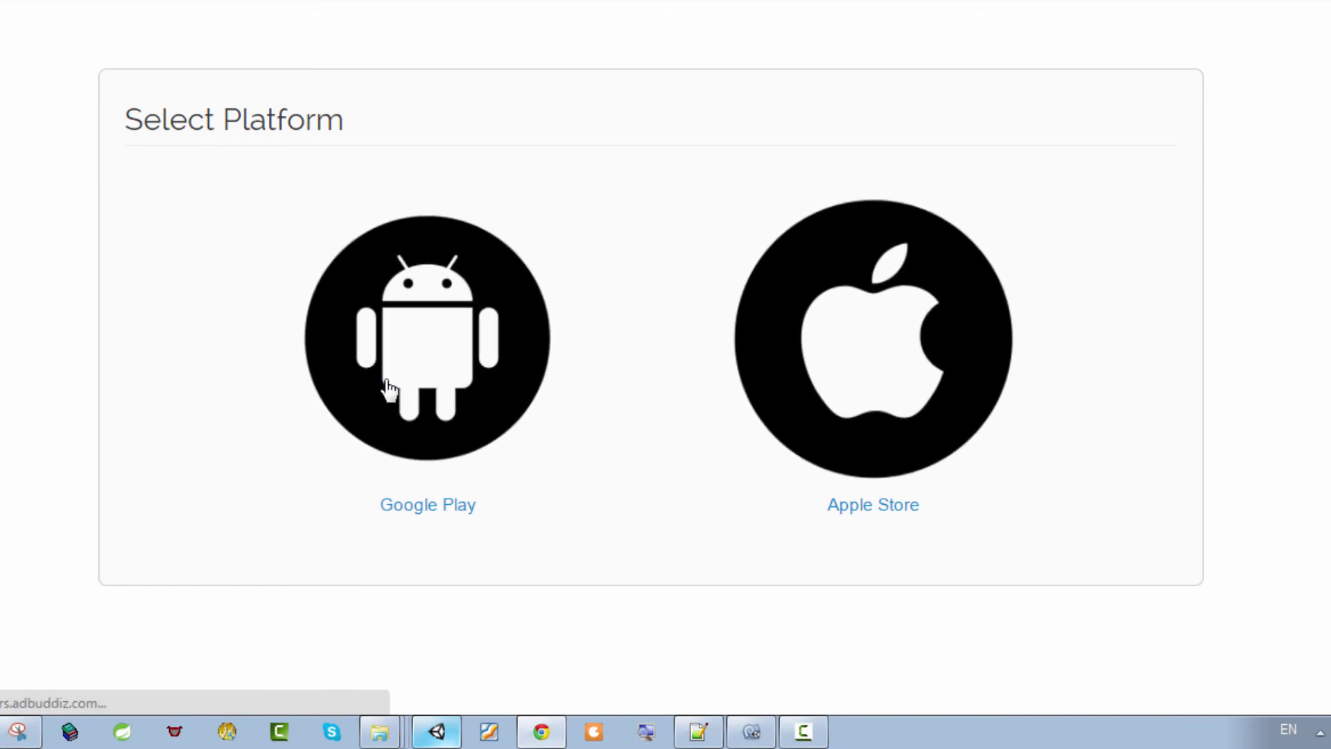
{"action": "left_click", "coordinate": [719, 231]}
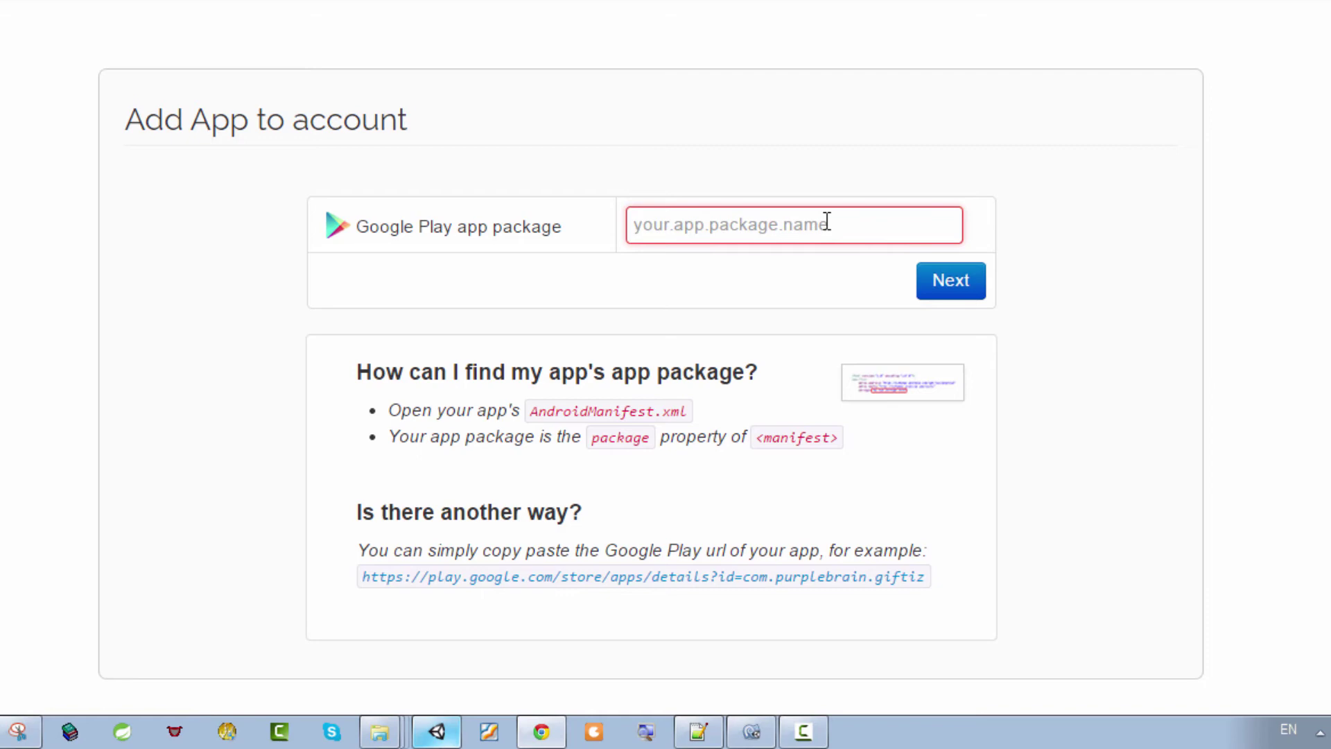
{"action": "key", "text": "ctrl+v"}
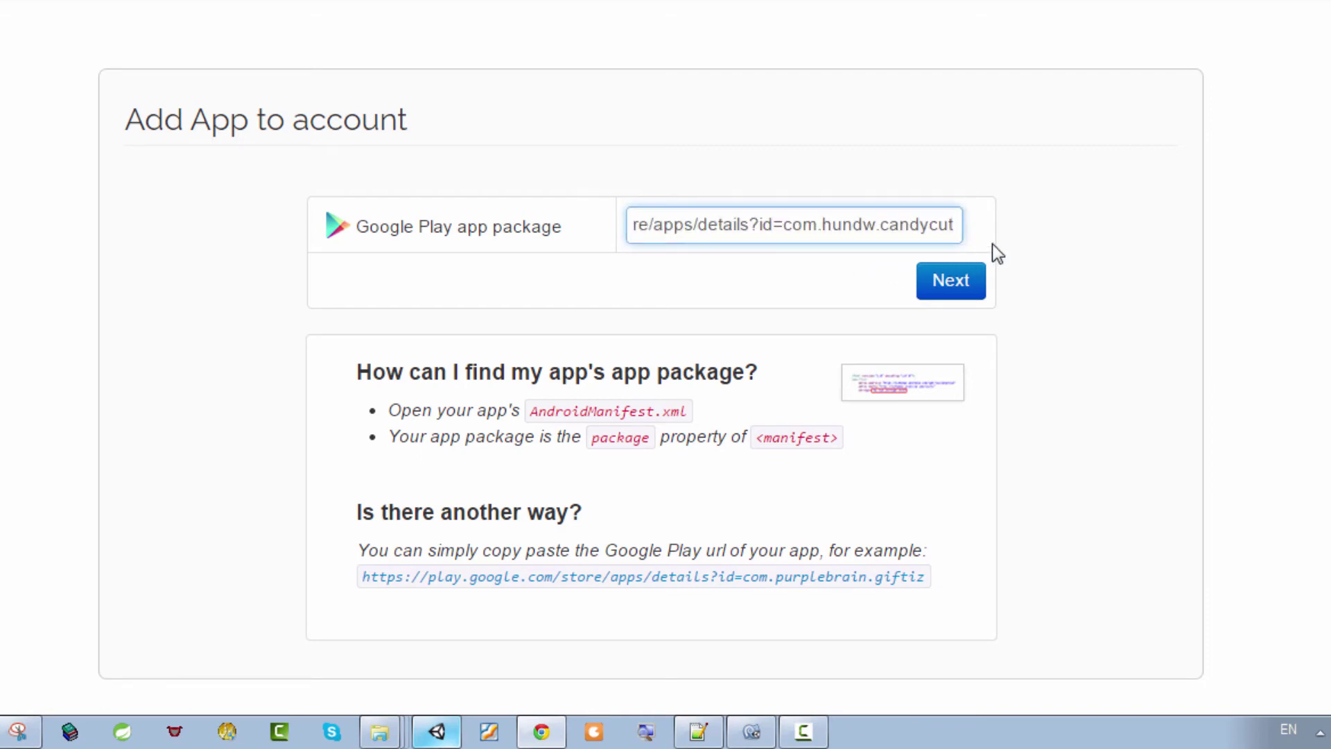
{"action": "key", "text": "Tab"}
{"action": "left_click", "coordinate": [951, 281]}
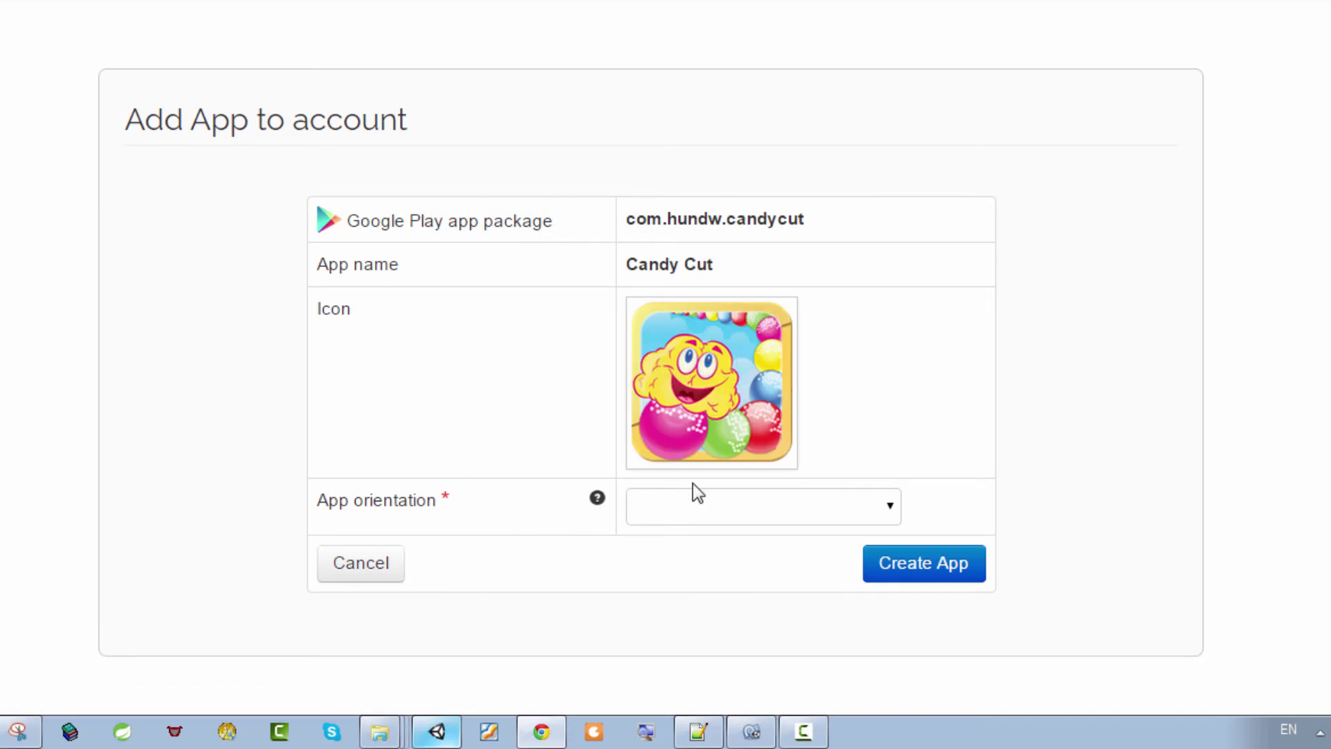
Create the app with Portrait orientation and select its publisher key for copying.
{"action": "left_click", "coordinate": [736, 502]}
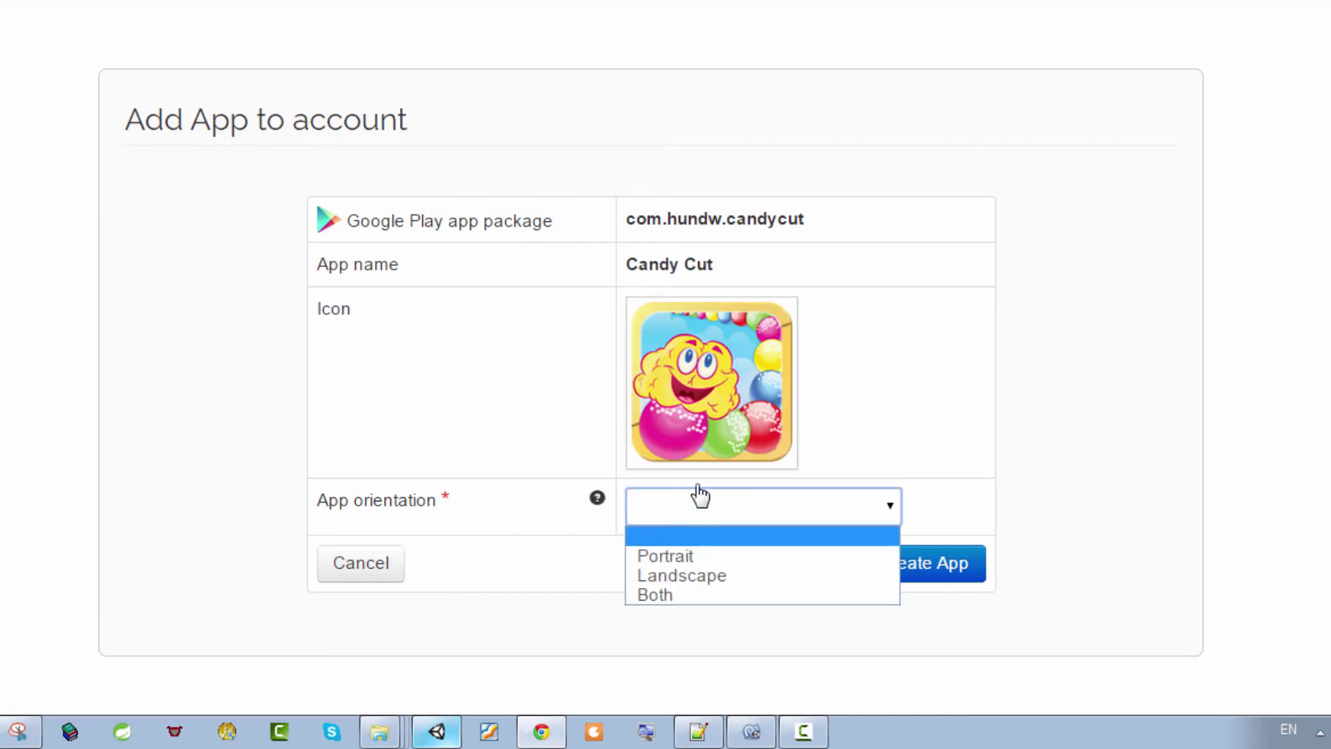
{"action": "left_click", "coordinate": [691, 555]}
{"action": "left_click", "coordinate": [911, 569]}
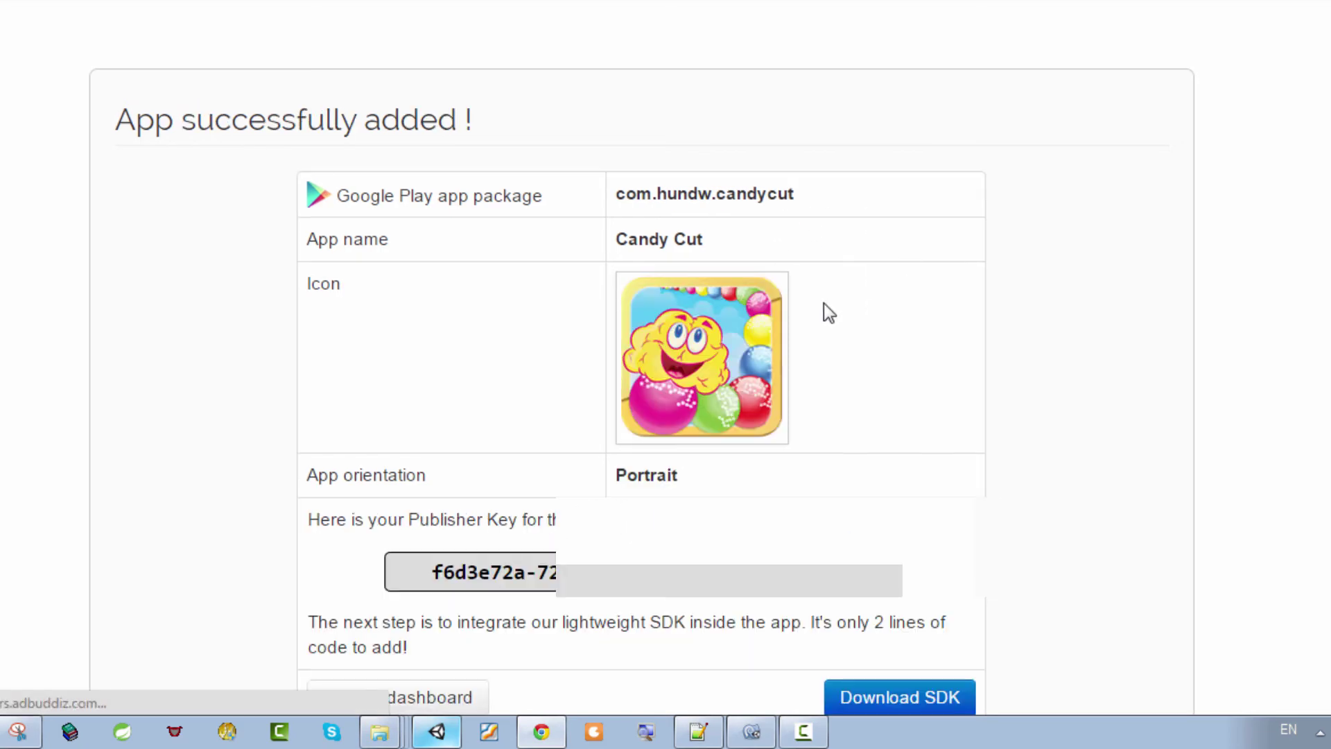
{"action": "scroll", "coordinate": [824, 302], "scroll_direction": "down", "scroll_amount": 1}
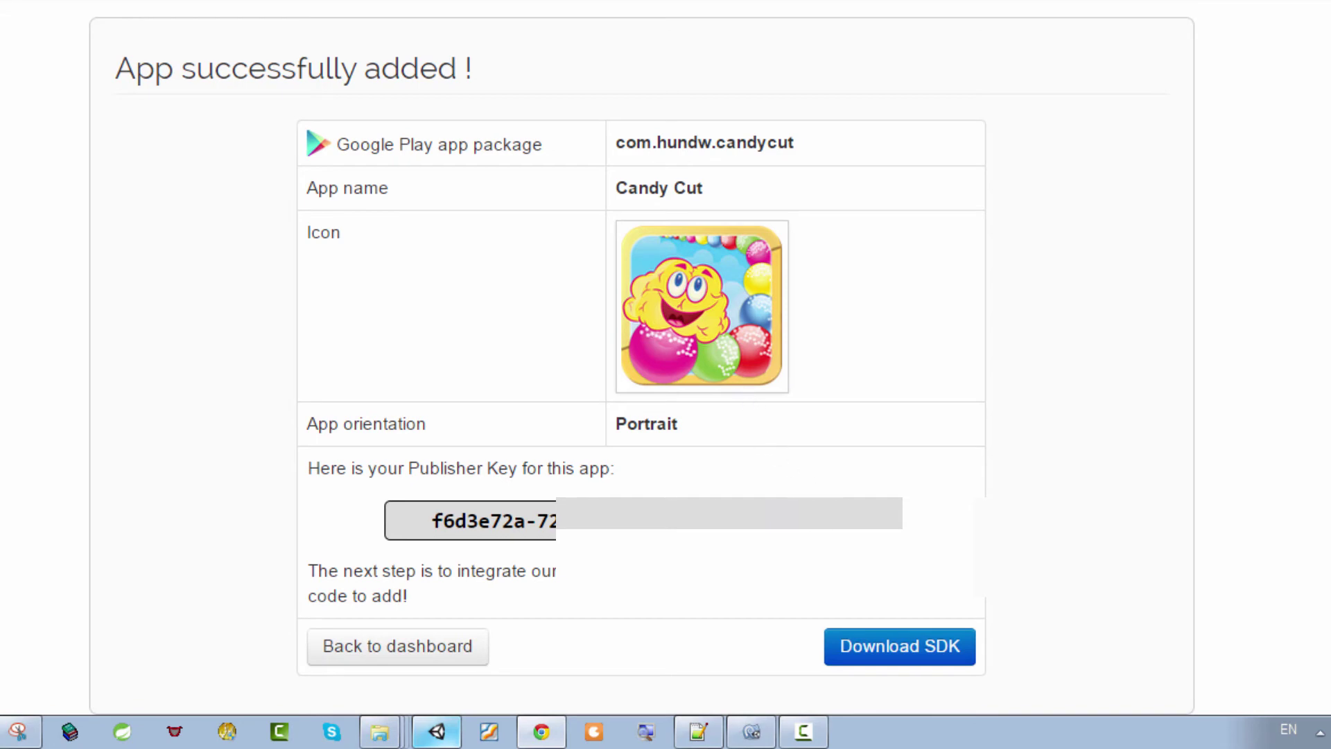
{"action": "left_click_drag", "start_coordinate": [867, 515], "coordinate": [432, 520]}
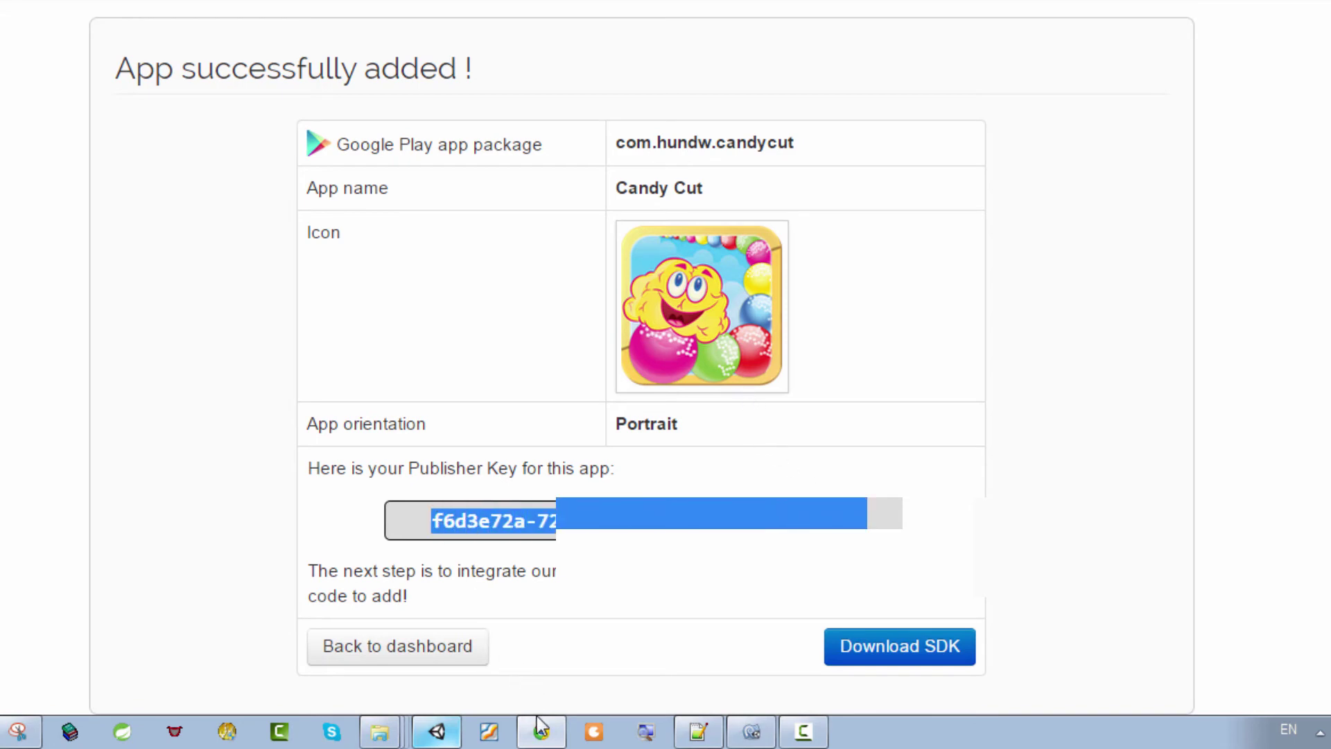
In AdBuddizExample.cs, paste the Candy Cut key over TEST_PUBLISHER_KEY_ANDROID and comment out line 9.
{"action": "left_click", "coordinate": [751, 732]}
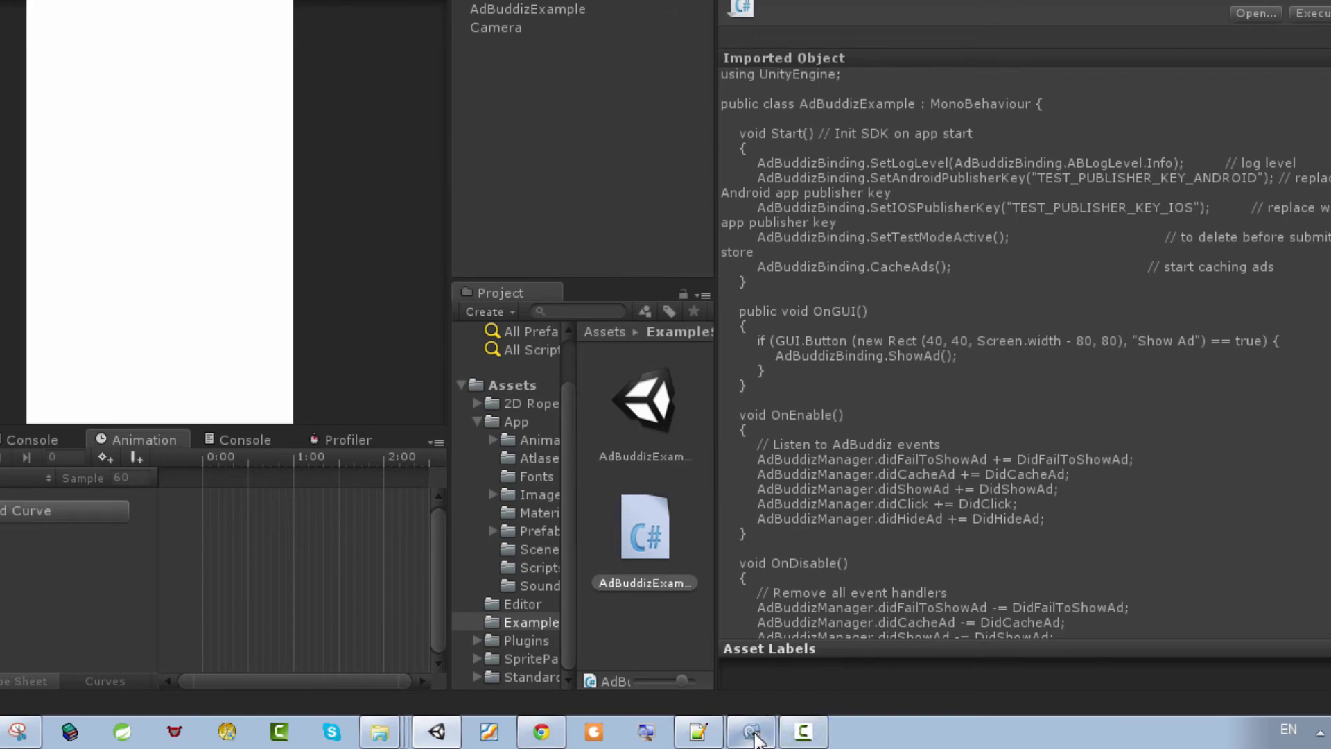
{"action": "left_click", "coordinate": [753, 734]}
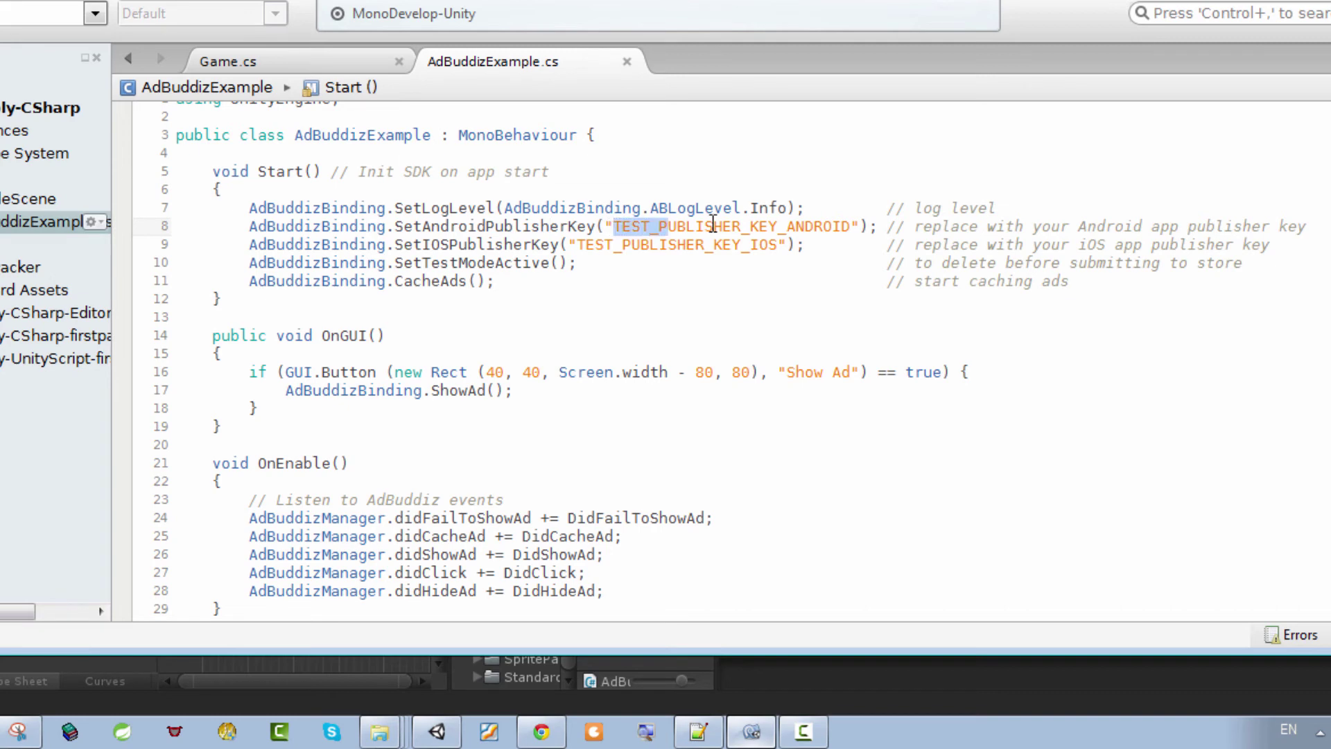
{"action": "left_click_drag", "start_coordinate": [612, 227], "coordinate": [852, 227]}
{"action": "key", "text": "ctrl+v"}
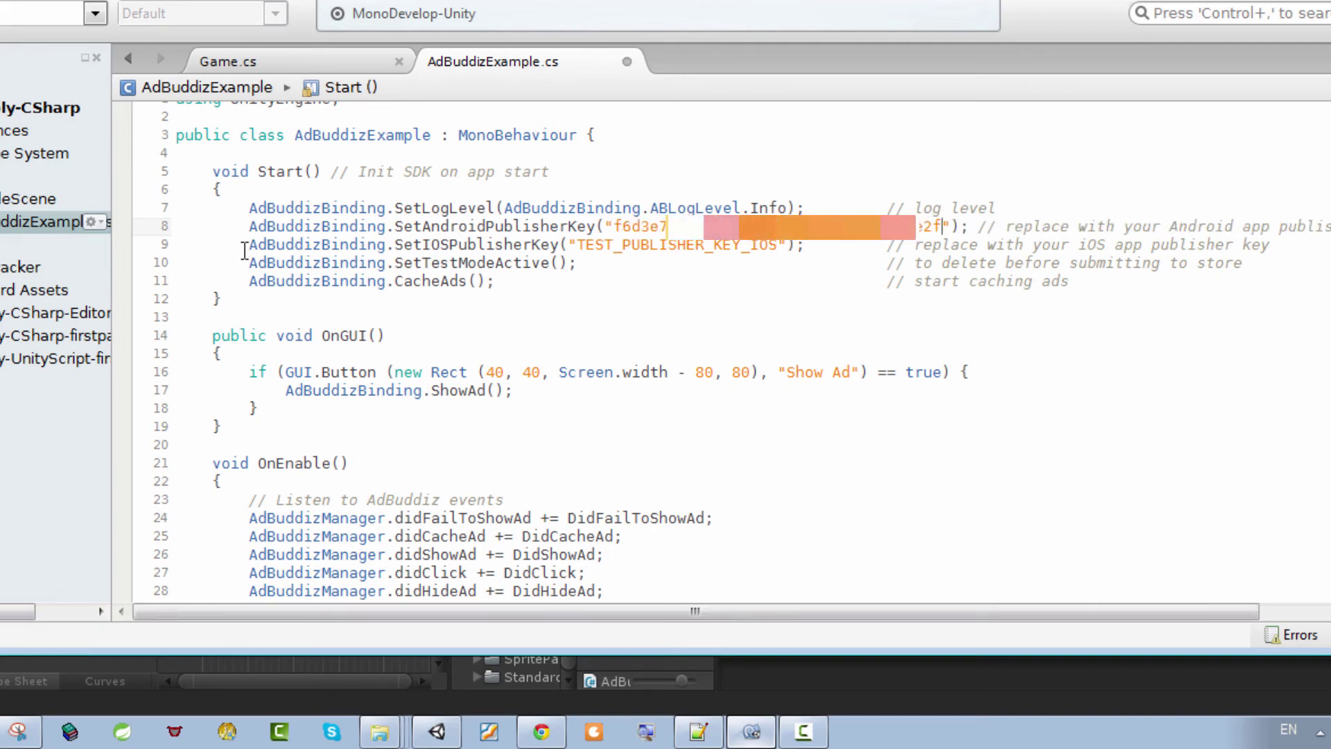
{"action": "left_click", "coordinate": [243, 247]}
{"action": "type", "text": "//"}
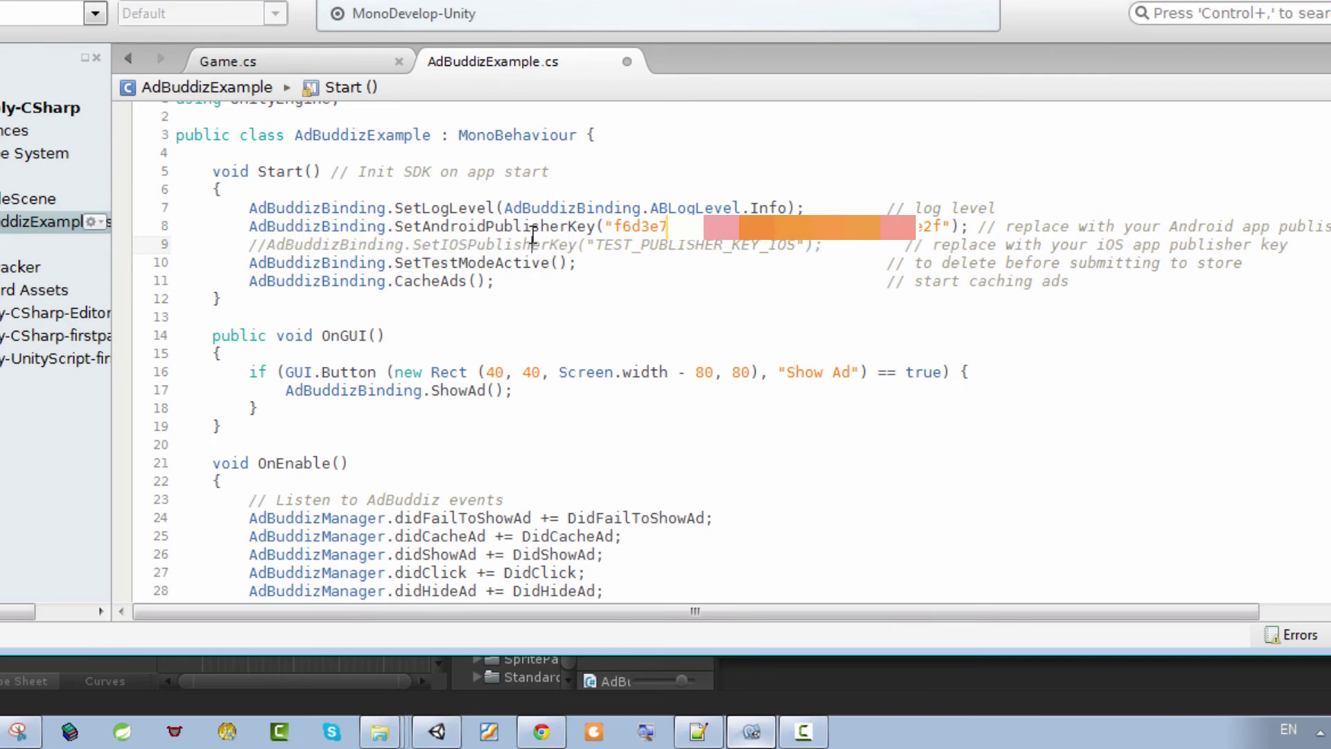
{"action": "key", "text": "Up"}
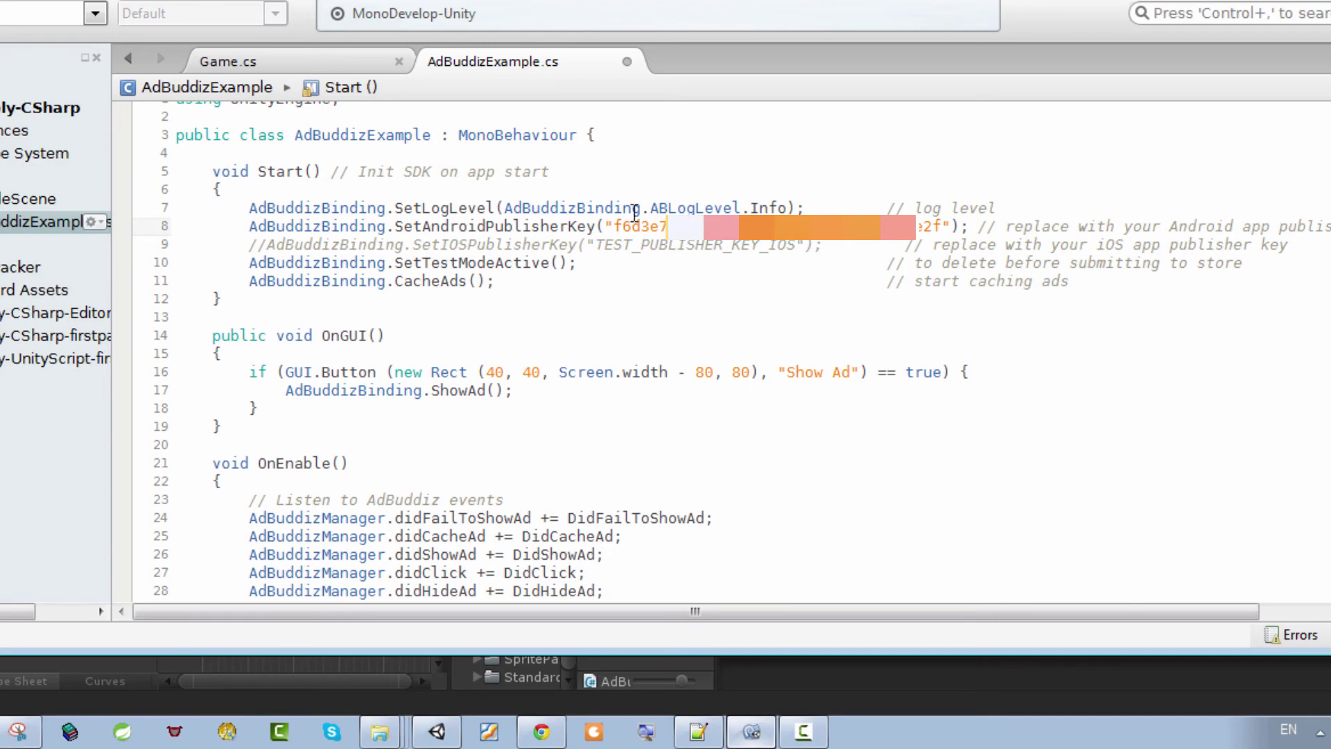
{"action": "key", "text": "Up"}
{"action": "key", "text": "Up"}
{"action": "key", "text": "Up"}
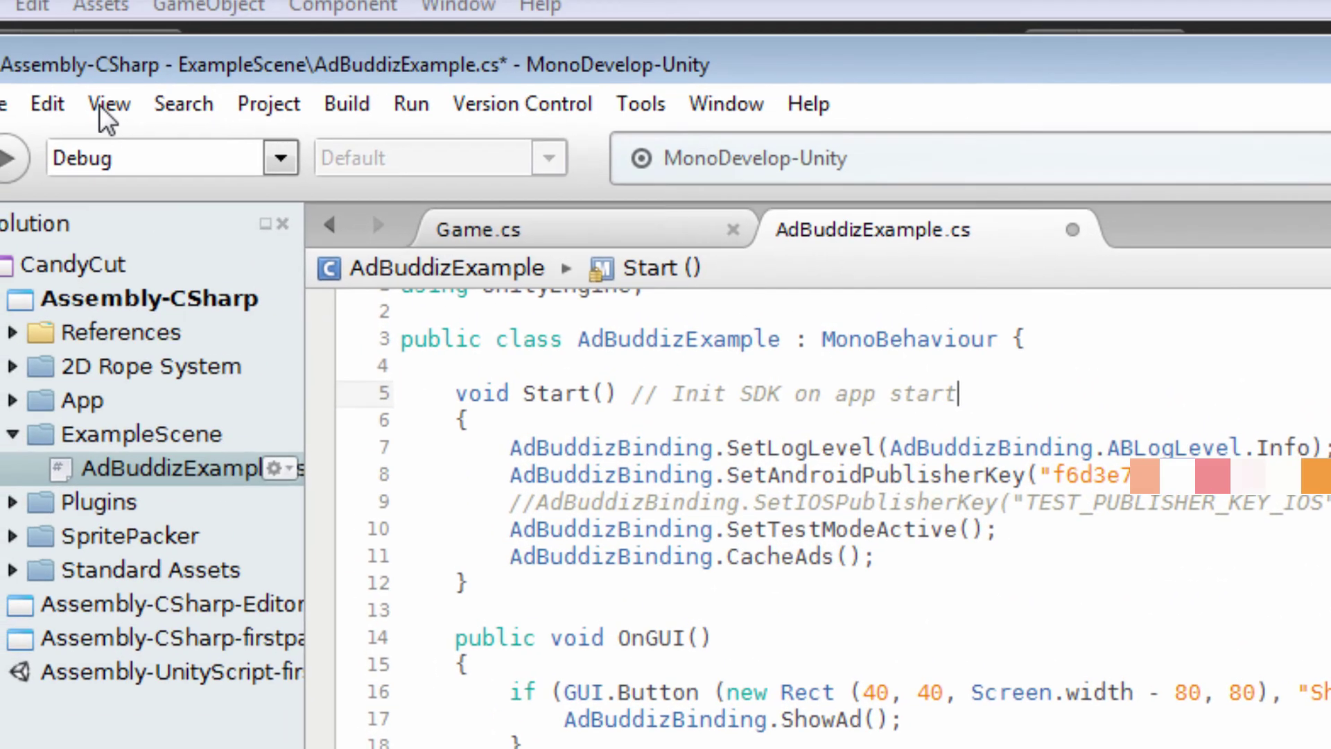
Save AdBuddizExample.cs, then select and deselect initialization lines 7–11.
{"action": "left_click", "coordinate": [52, 187]}
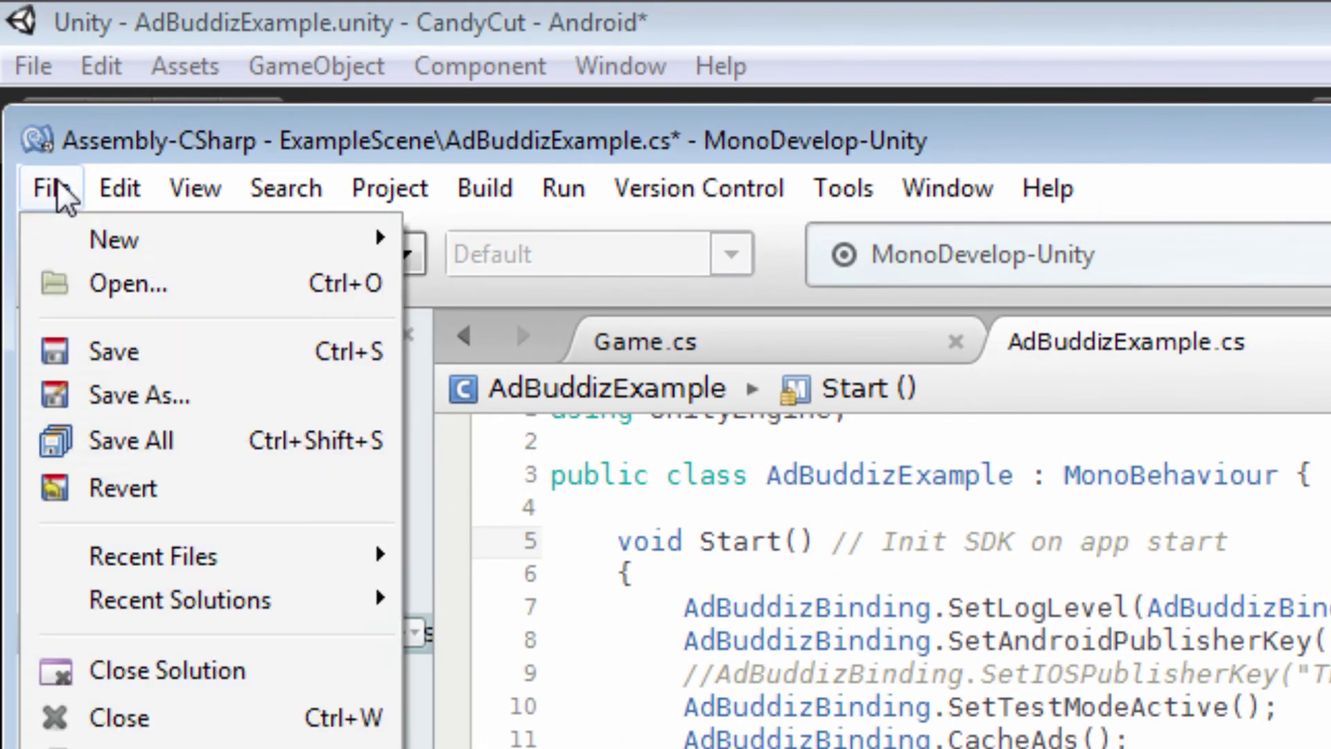
{"action": "left_click", "coordinate": [135, 354]}
{"action": "scroll", "coordinate": [884, 572], "scroll_direction": "down", "scroll_amount": 4}
{"action": "scroll", "coordinate": [884, 571], "scroll_direction": "down", "scroll_amount": 3}
{"action": "scroll", "coordinate": [884, 572], "scroll_direction": "down", "scroll_amount": 3}
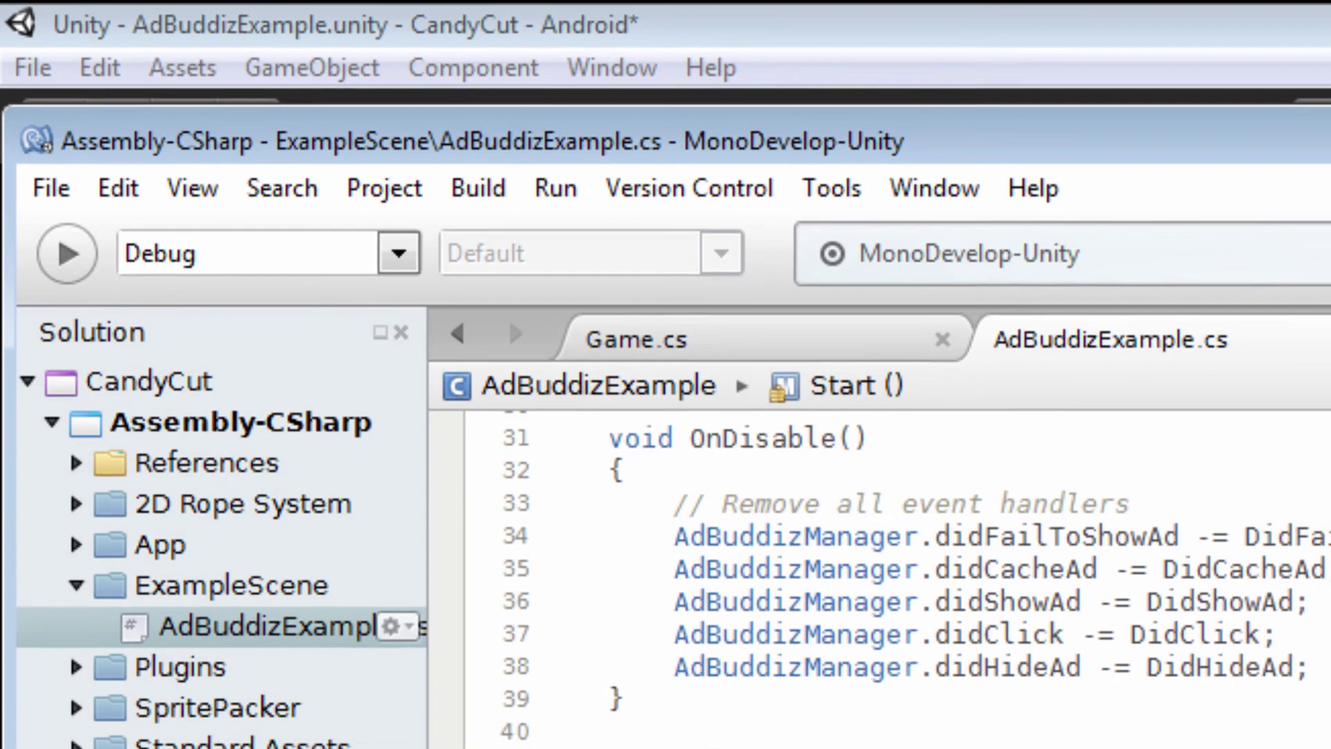
{"action": "scroll", "coordinate": [884, 572], "scroll_direction": "down", "scroll_amount": 4}
{"action": "scroll", "coordinate": [884, 571], "scroll_direction": "up", "scroll_amount": 7}
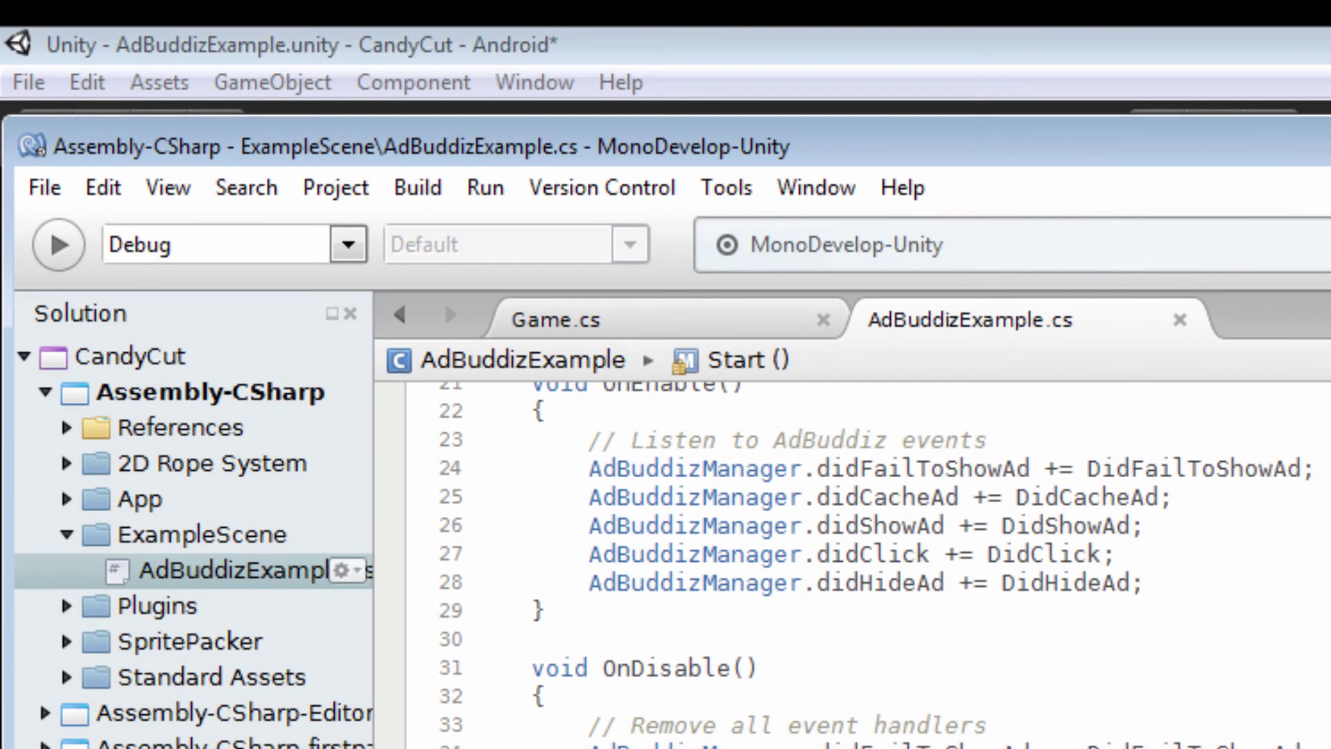
{"action": "scroll", "coordinate": [869, 562], "scroll_direction": "up", "scroll_amount": 6}
{"action": "scroll", "coordinate": [867, 563], "scroll_direction": "up", "scroll_amount": 1}
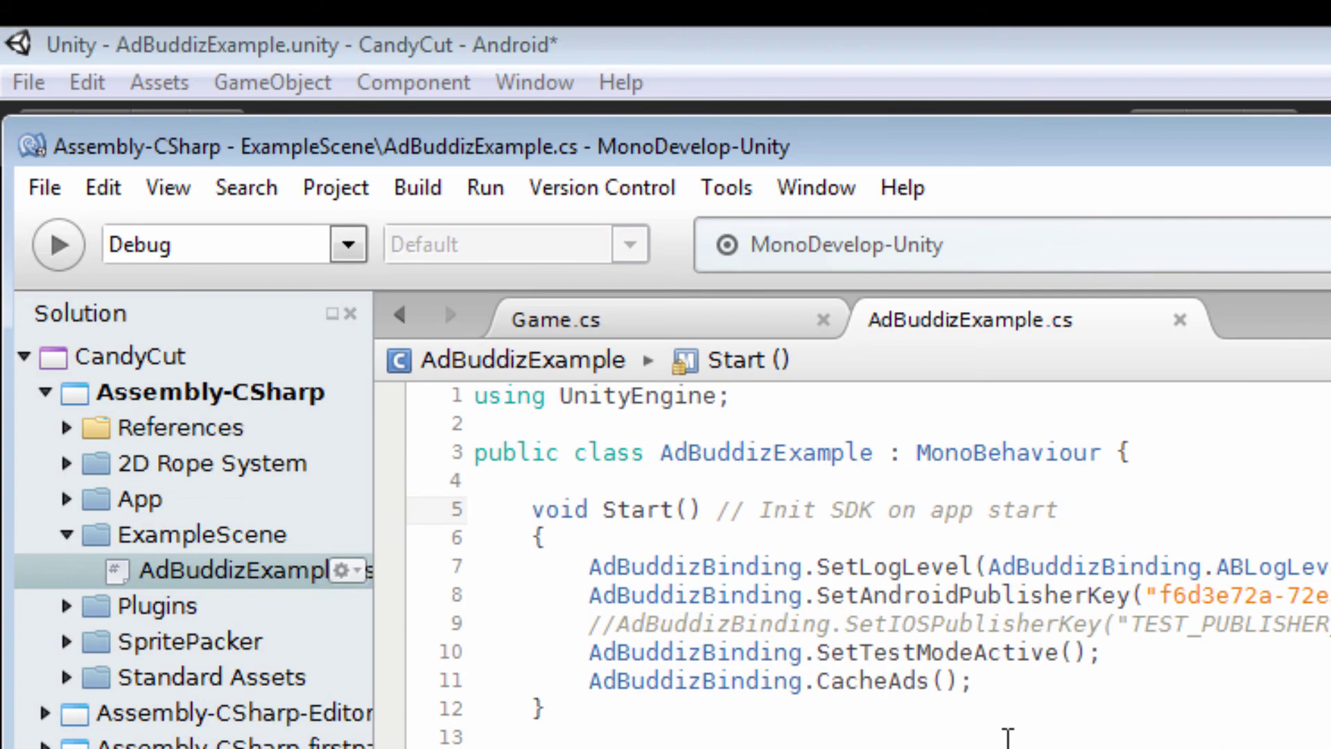
{"action": "left_click_drag", "start_coordinate": [1087, 681], "coordinate": [477, 576]}
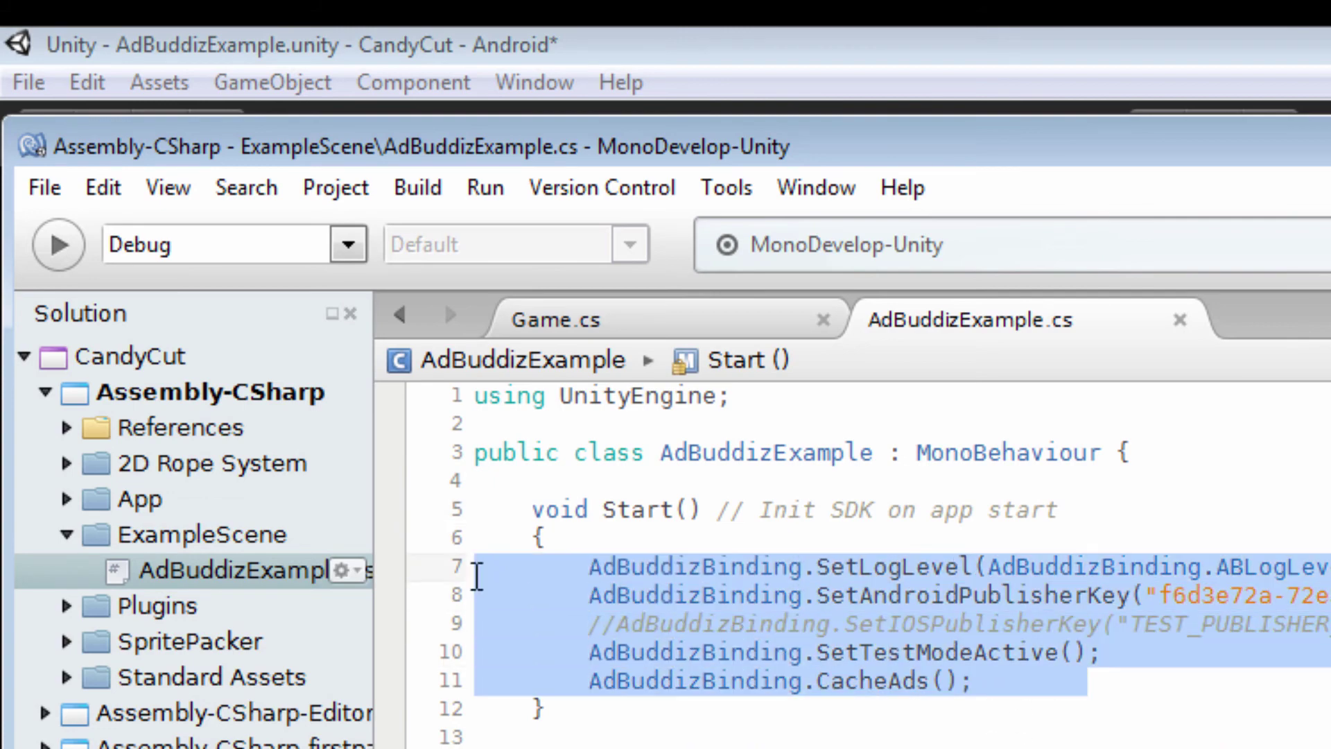
{"action": "left_click", "coordinate": [1157, 668]}
Step through lines 16–18 of the OnGUI if block to comment them out.
{"action": "left_click", "coordinate": [447, 529]}
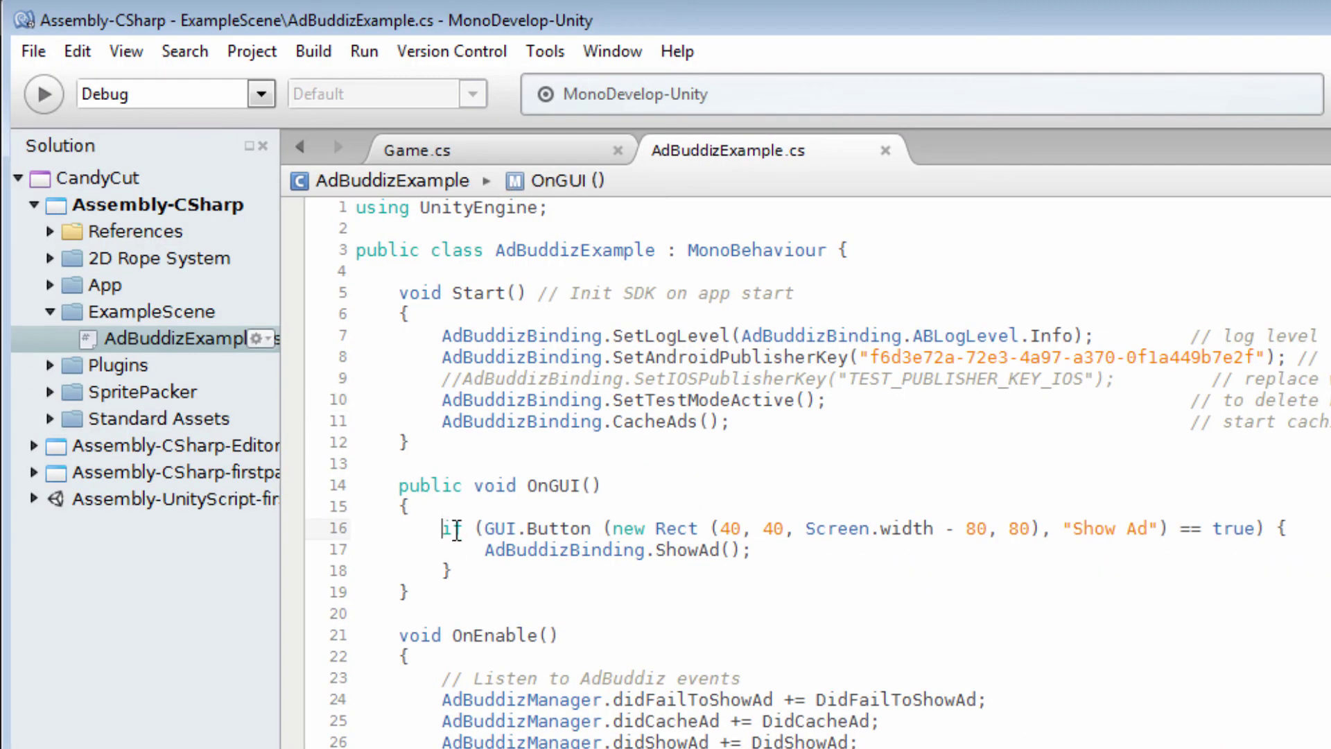
{"action": "type", "text": "//"}
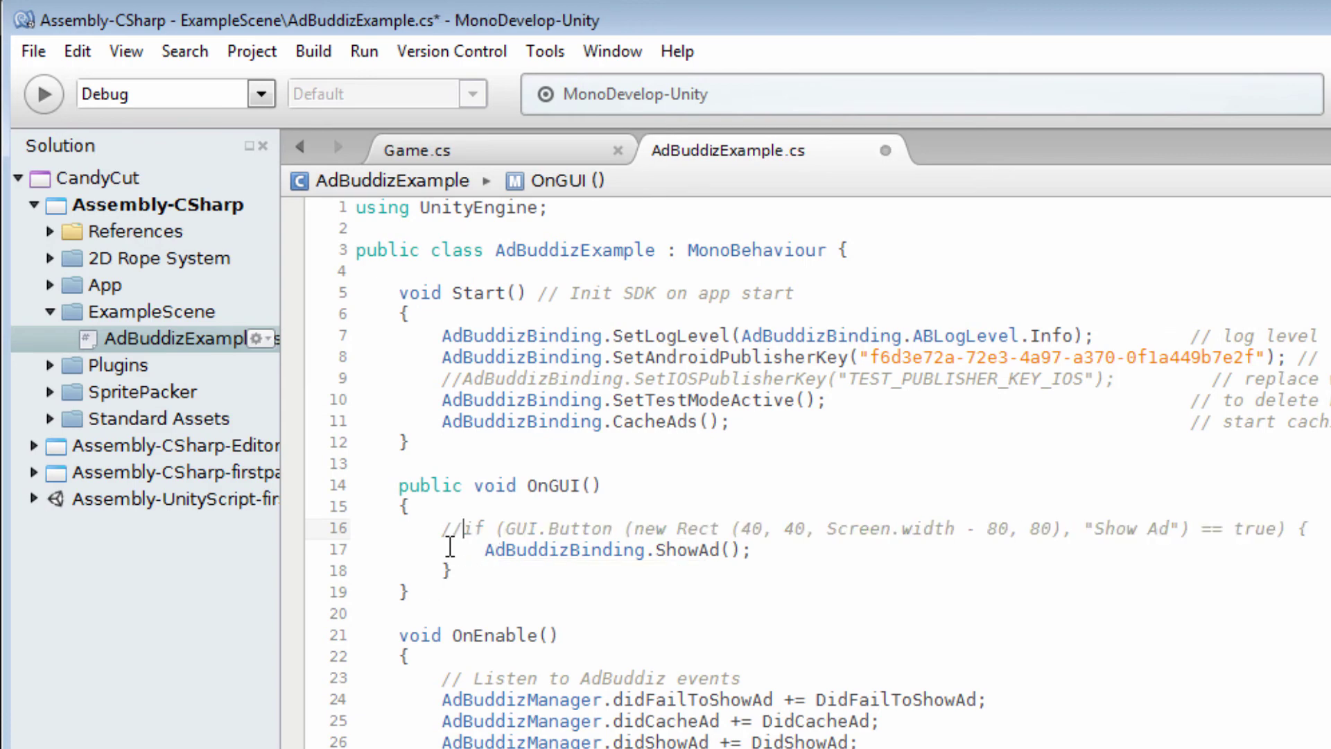
{"action": "key", "text": "Down"}
{"action": "type", "text": "//"}
{"action": "key", "text": "Down"}
{"action": "key", "text": "Left"}
{"action": "type", "text": "//"}
{"action": "scroll", "coordinate": [516, 622], "scroll_direction": "down", "scroll_amount": 4}
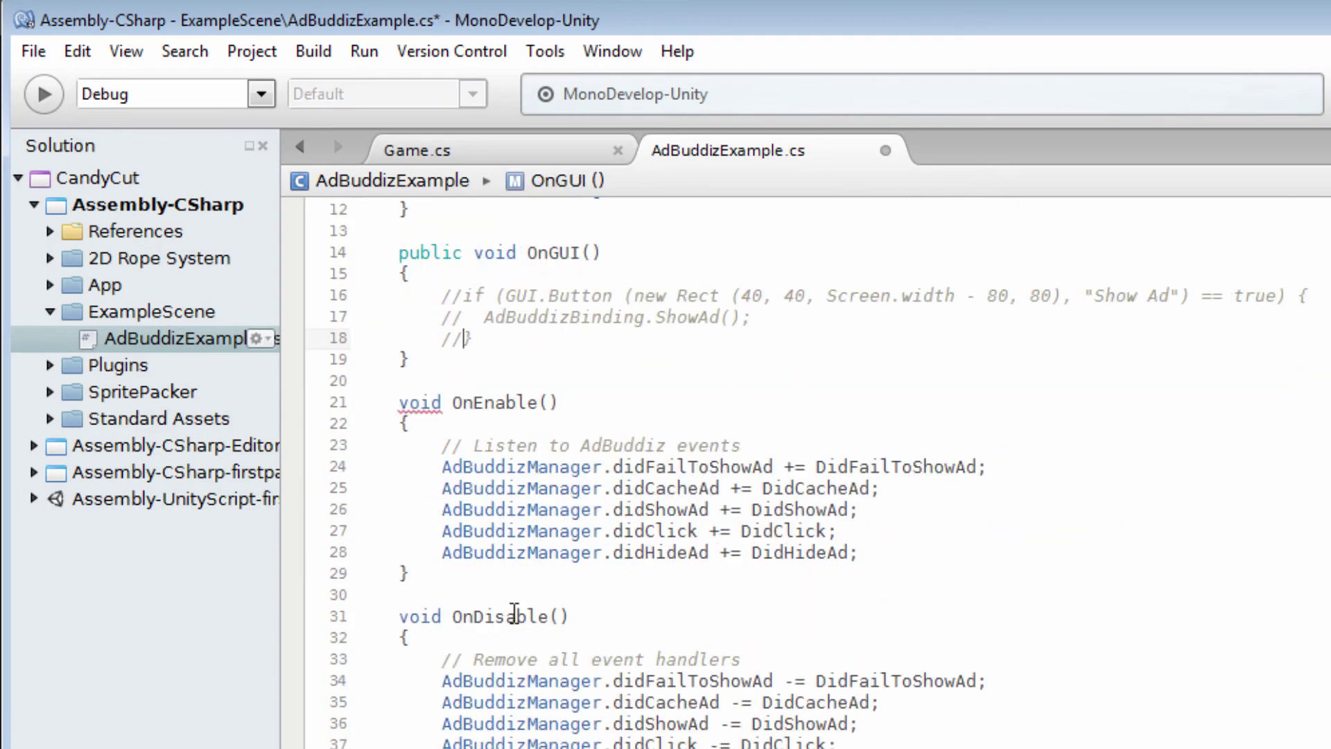
{"action": "scroll", "coordinate": [512, 422], "scroll_direction": "down", "scroll_amount": 2}
{"action": "scroll", "coordinate": [511, 422], "scroll_direction": "down", "scroll_amount": 2}
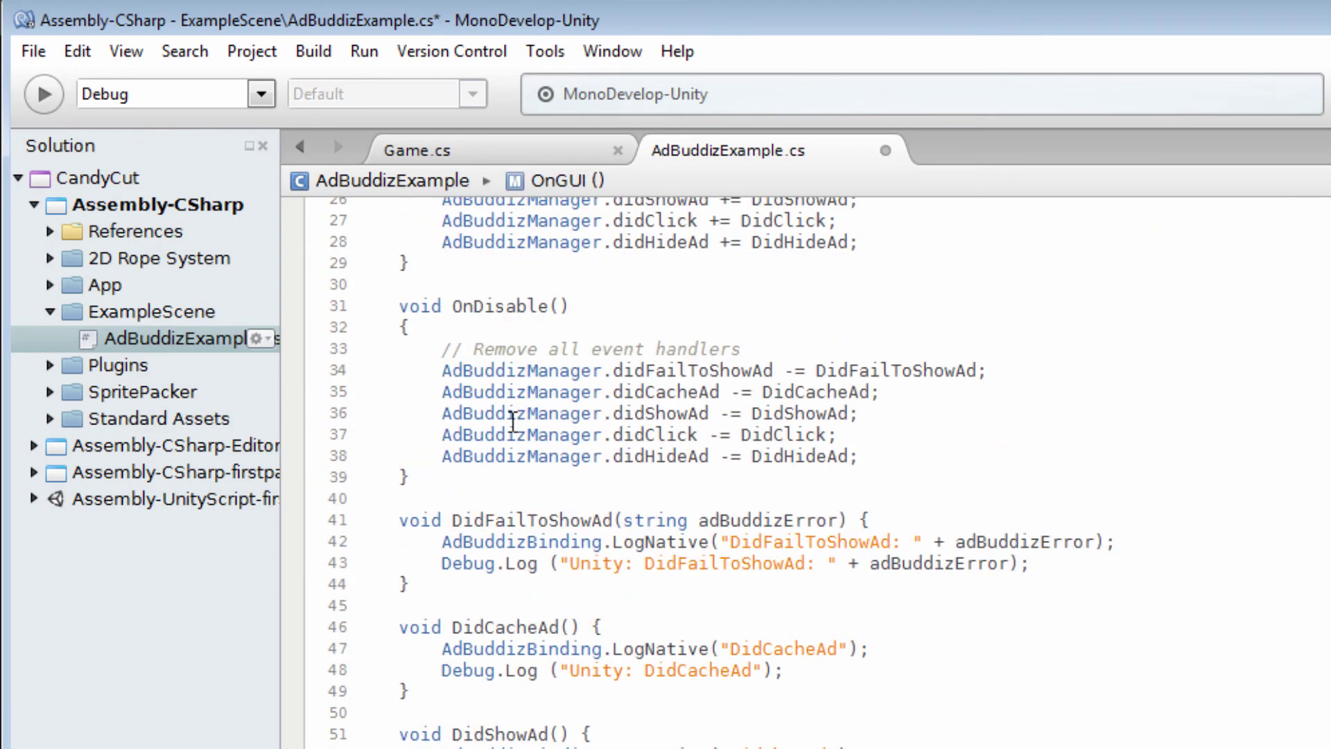
{"action": "scroll", "coordinate": [736, 571], "scroll_direction": "down", "scroll_amount": 2}
{"action": "scroll", "coordinate": [727, 569], "scroll_direction": "down", "scroll_amount": 2}
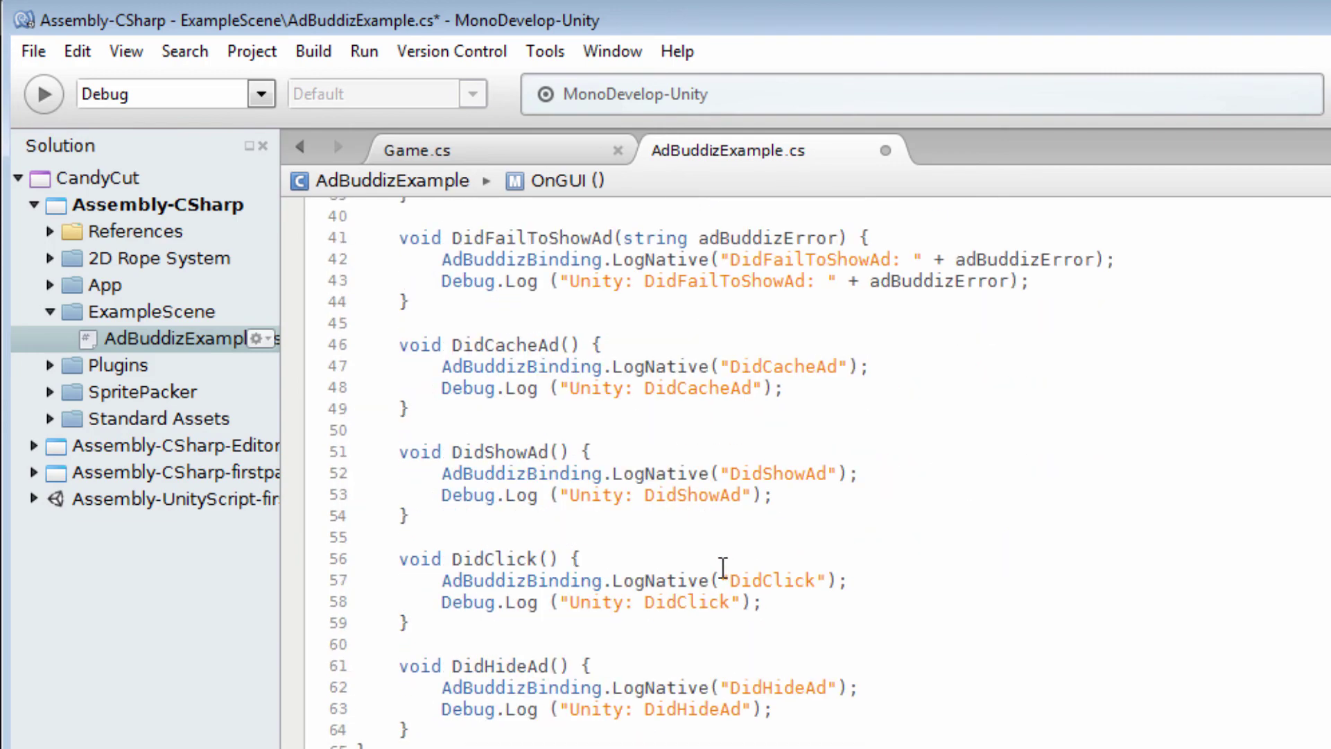
{"action": "scroll", "coordinate": [695, 533], "scroll_direction": "up", "scroll_amount": 7}
{"action": "scroll", "coordinate": [695, 533], "scroll_direction": "down", "scroll_amount": 4}
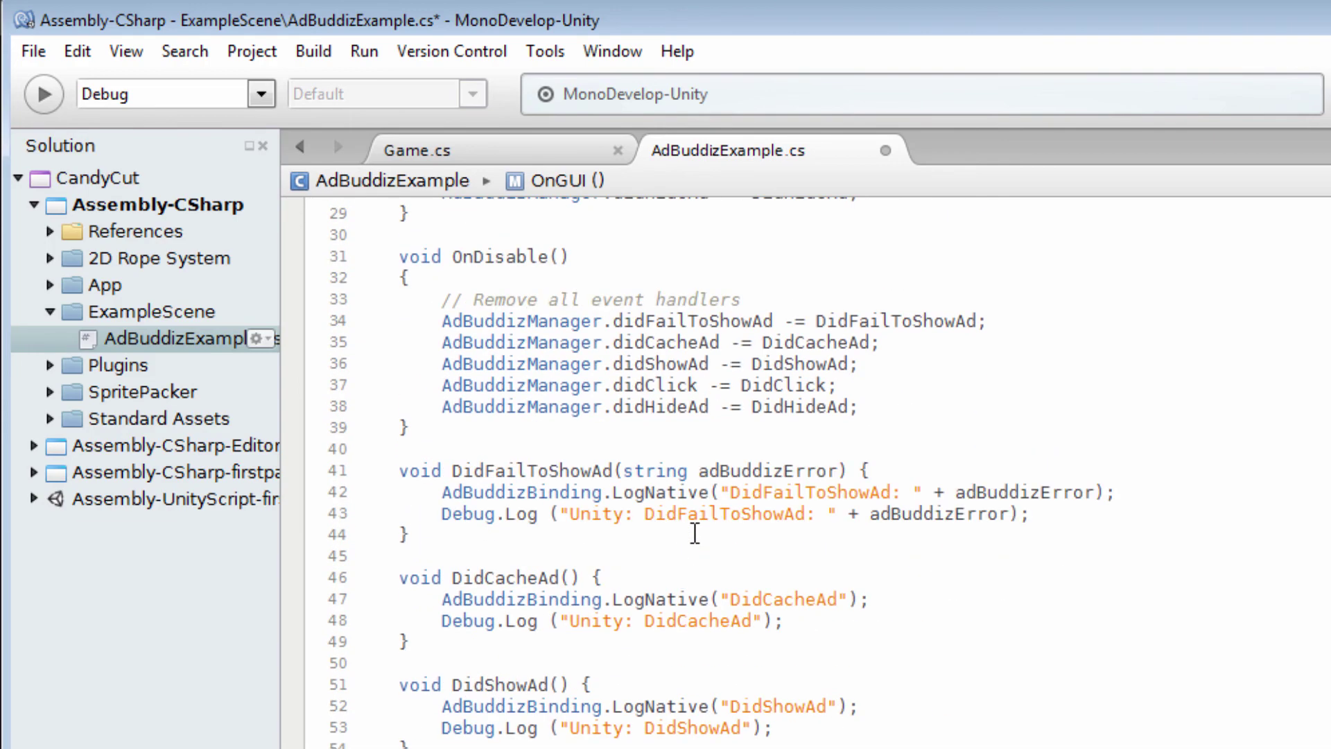
{"action": "scroll", "coordinate": [939, 720], "scroll_direction": "up", "scroll_amount": 5}
{"action": "scroll", "coordinate": [939, 720], "scroll_direction": "up", "scroll_amount": 3}
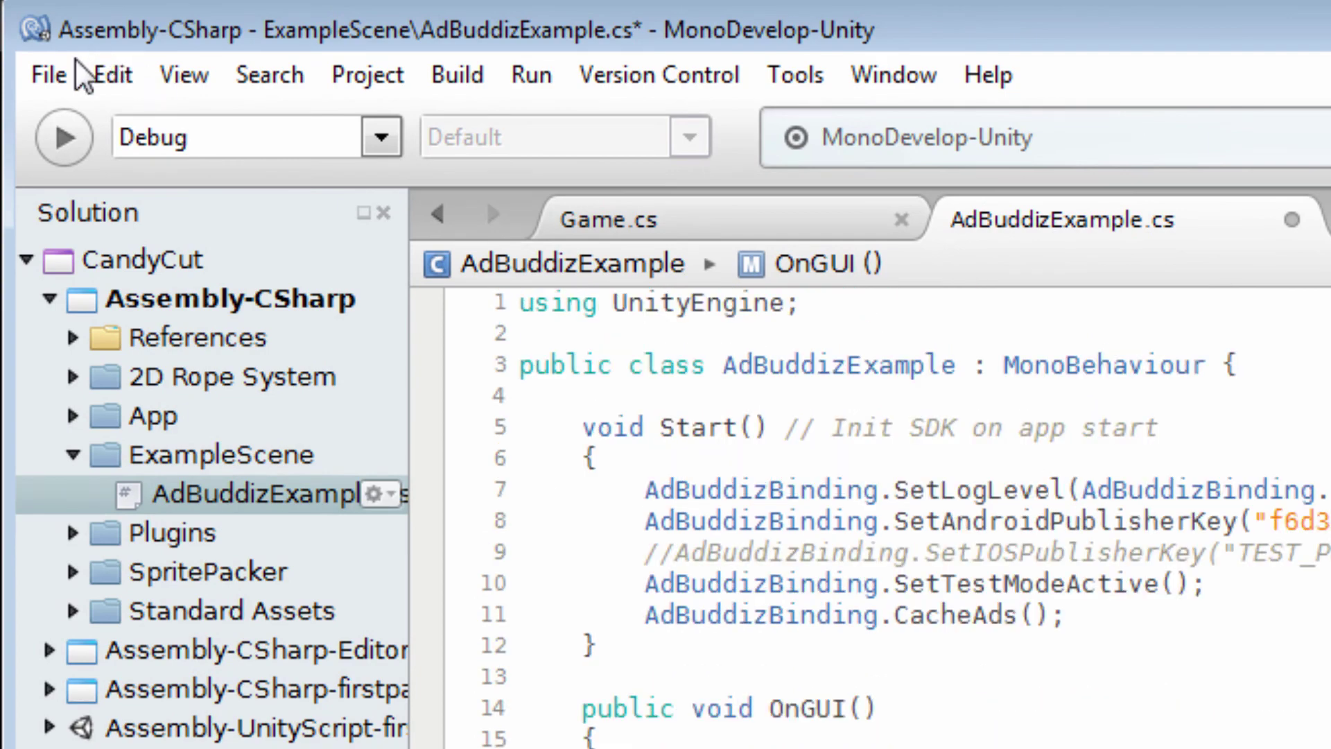
Save the commented script, then open the game scene from Assets/App/Scenes without saving the example scene.
{"action": "left_click", "coordinate": [62, 75]}
{"action": "left_click", "coordinate": [84, 224]}
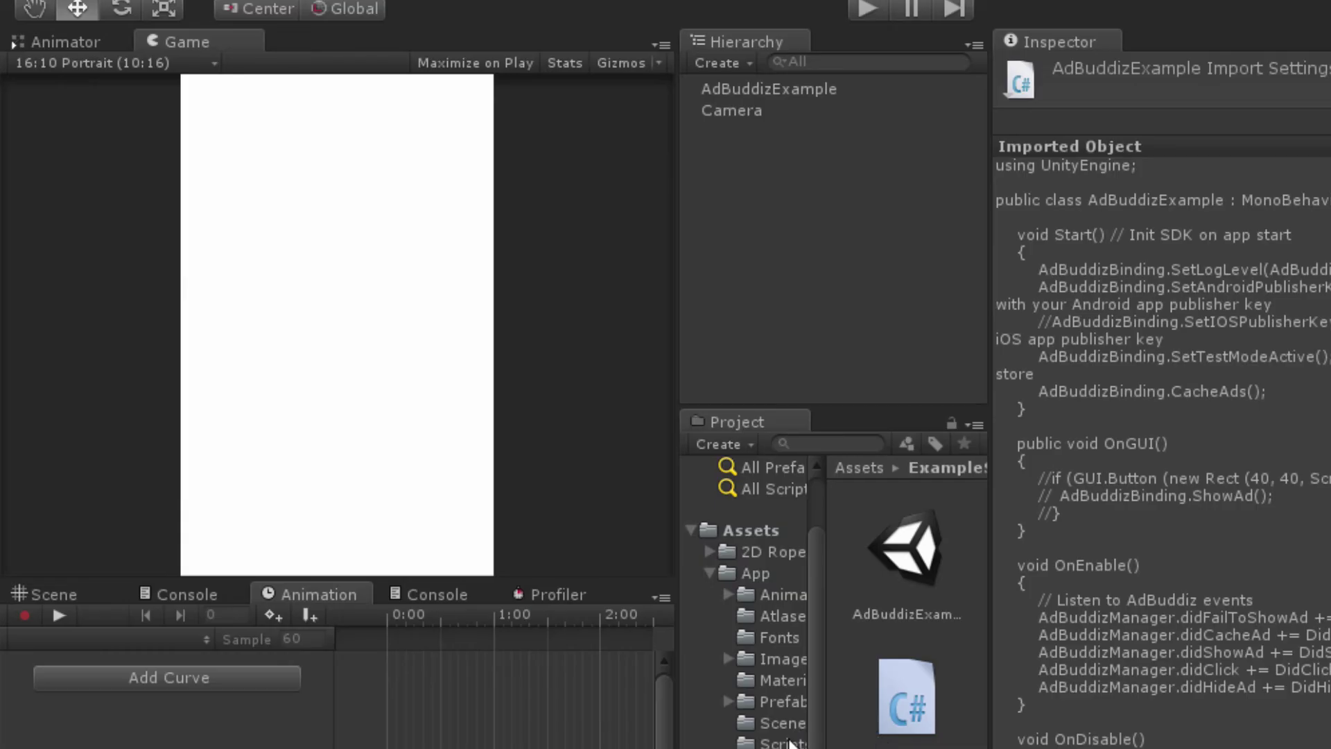
{"action": "left_click", "coordinate": [782, 724]}
{"action": "scroll", "coordinate": [918, 650], "scroll_direction": "down", "scroll_amount": 2}
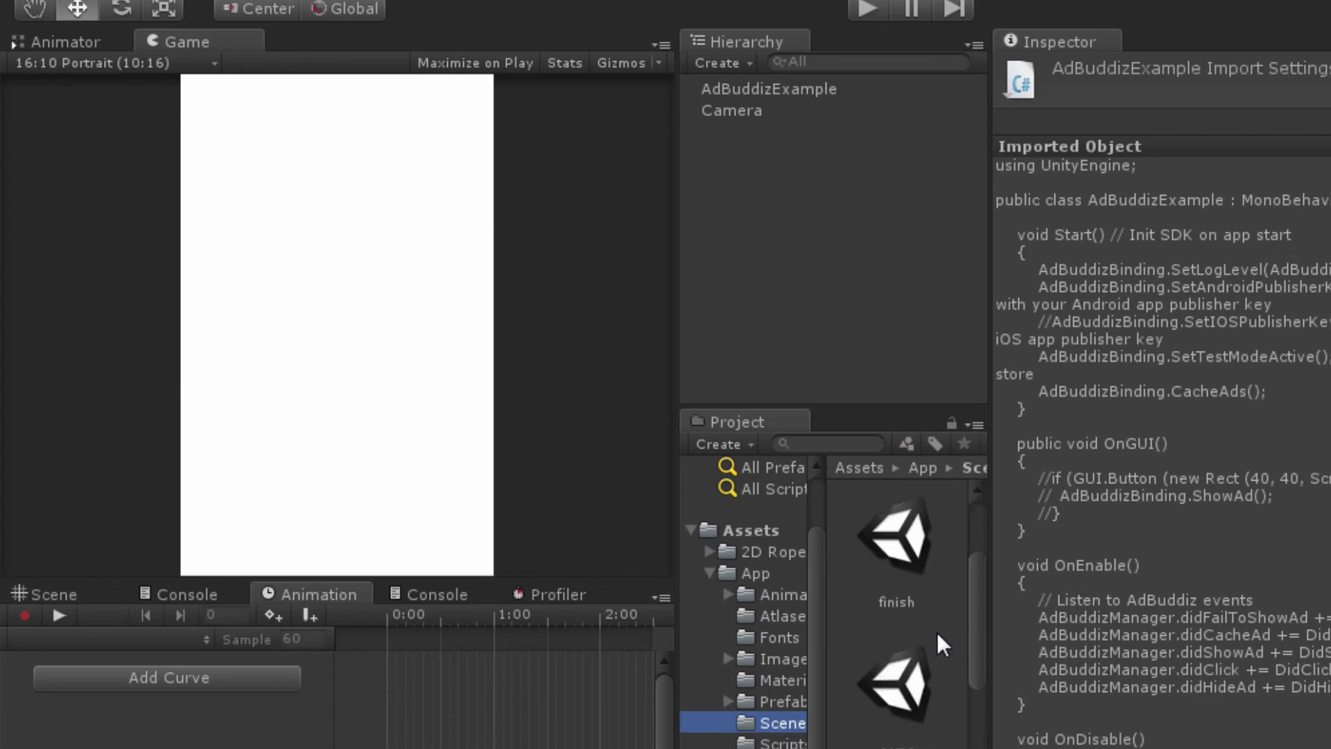
{"action": "double_click", "coordinate": [910, 712]}
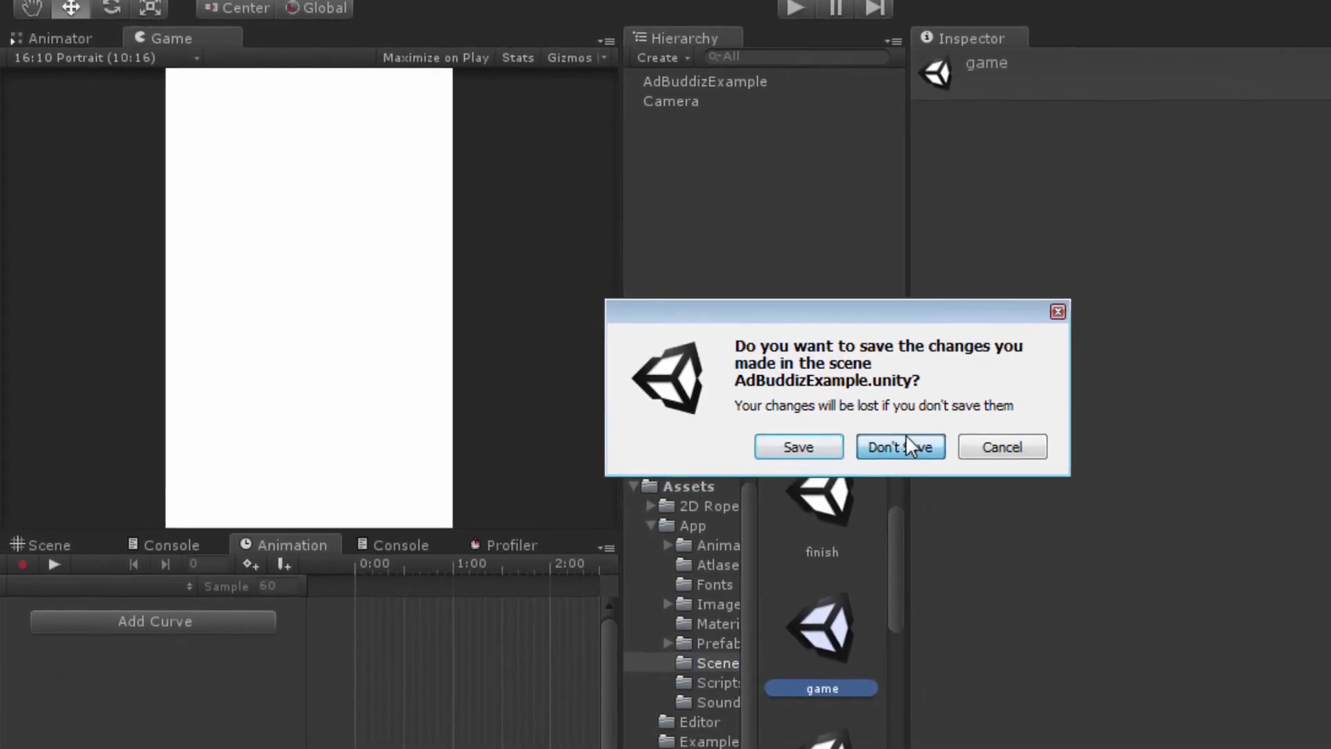
{"action": "left_click", "coordinate": [981, 488]}
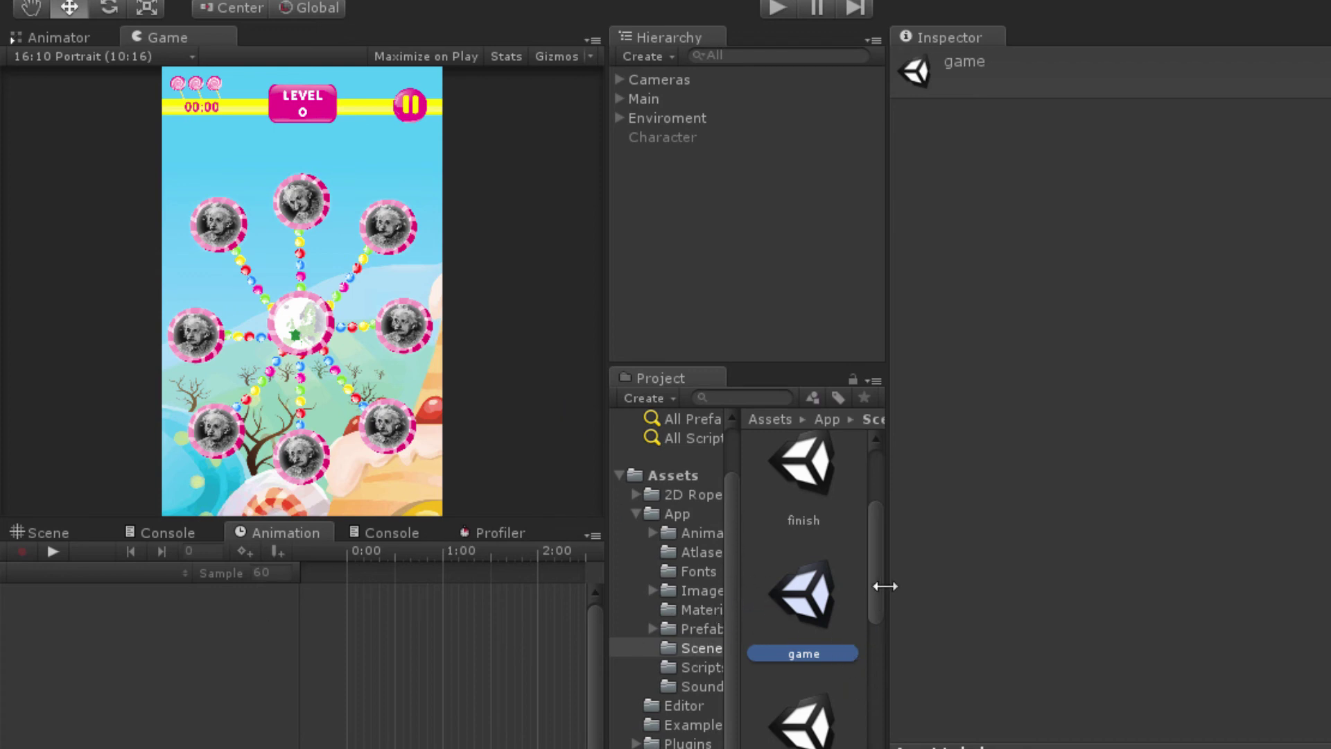
{"action": "mouse_move", "coordinate": [880, 590]}
{"action": "left_mouse_down"}
{"action": "mouse_move", "coordinate": [880, 723]}
{"action": "mouse_move", "coordinate": [863, 507]}
{"action": "mouse_move", "coordinate": [864, 588]}
{"action": "left_mouse_up"}
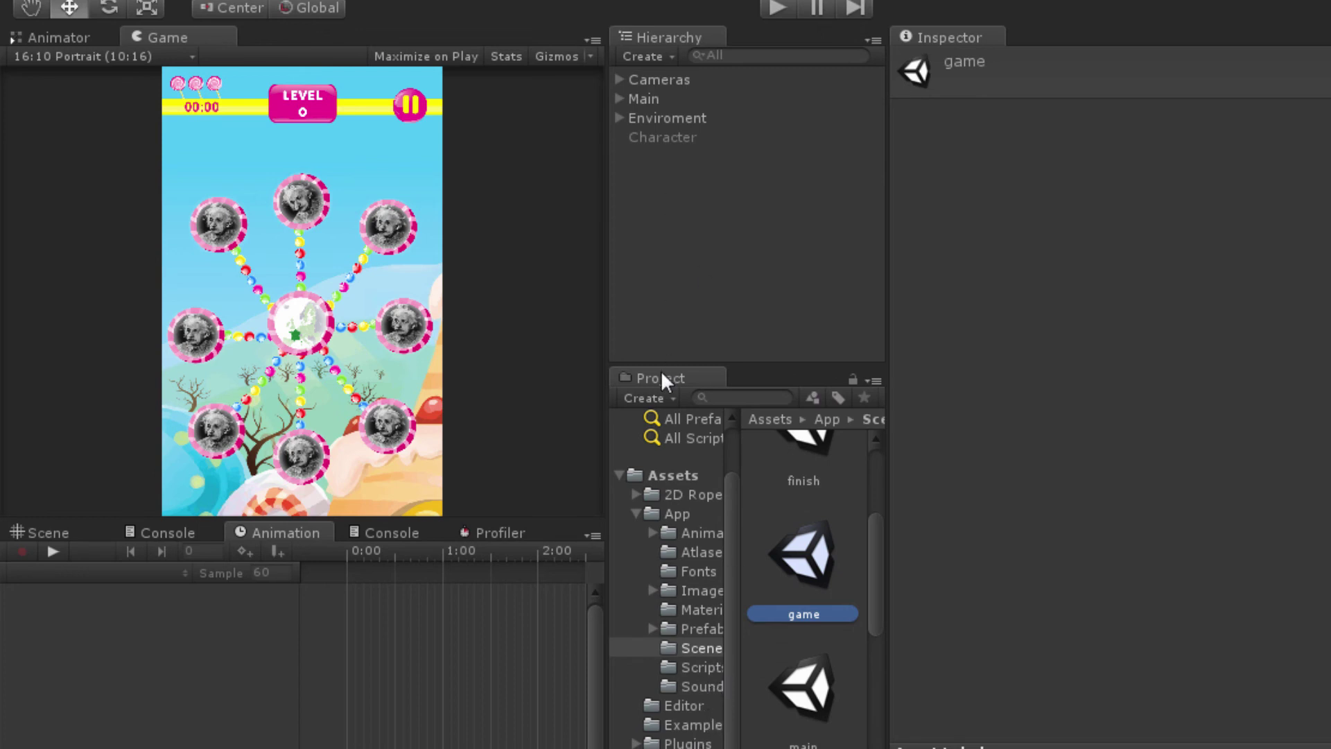
{"action": "scroll", "coordinate": [802, 593], "scroll_direction": "up", "scroll_amount": 1}
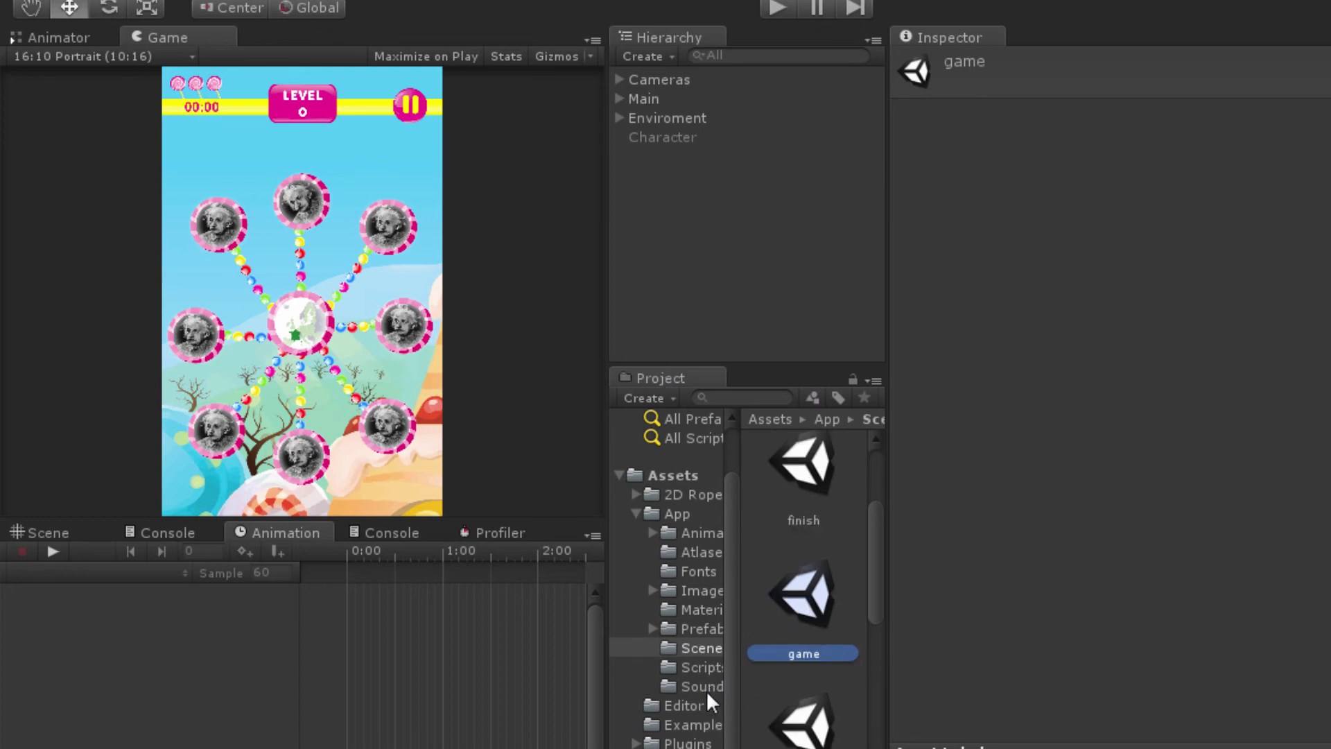
Drag AdBuddizExample.cs from the Examples folder onto Cameras > Main Camera in the Hierarchy.
{"action": "left_click", "coordinate": [698, 671]}
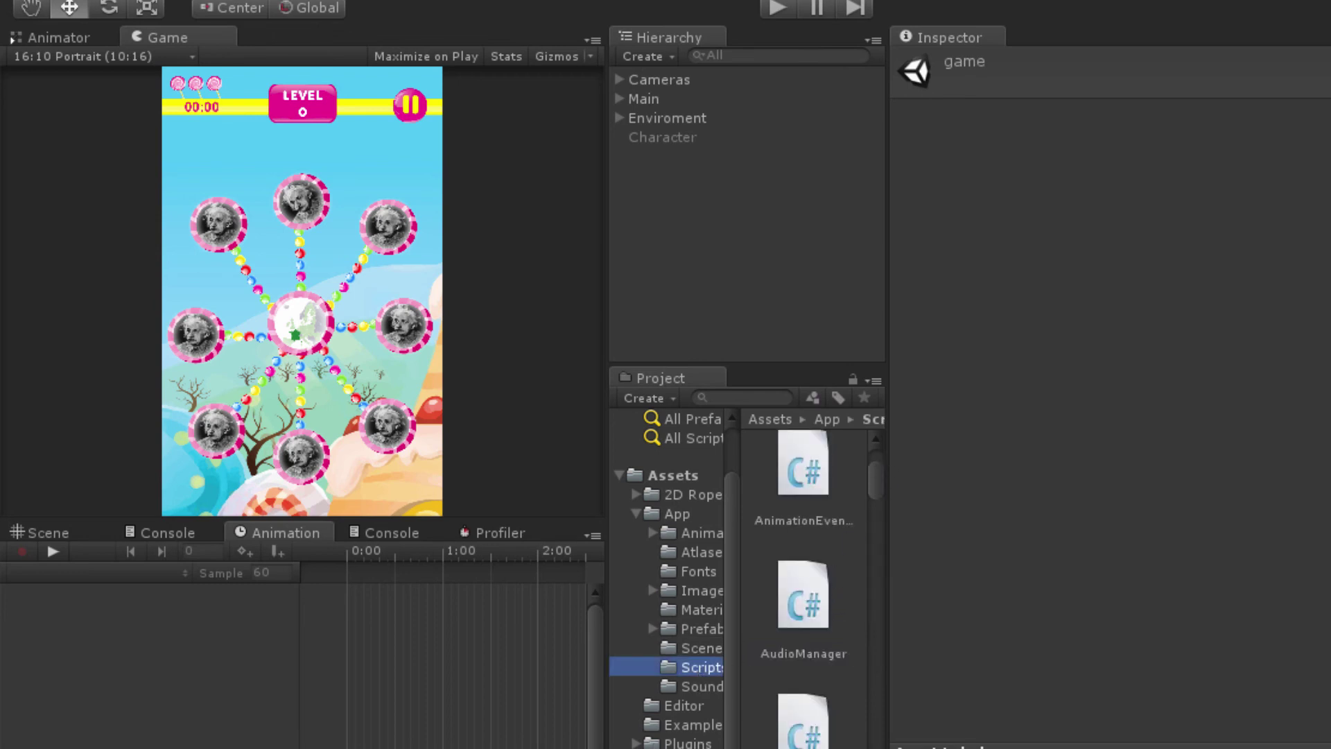
{"action": "left_click", "coordinate": [687, 725]}
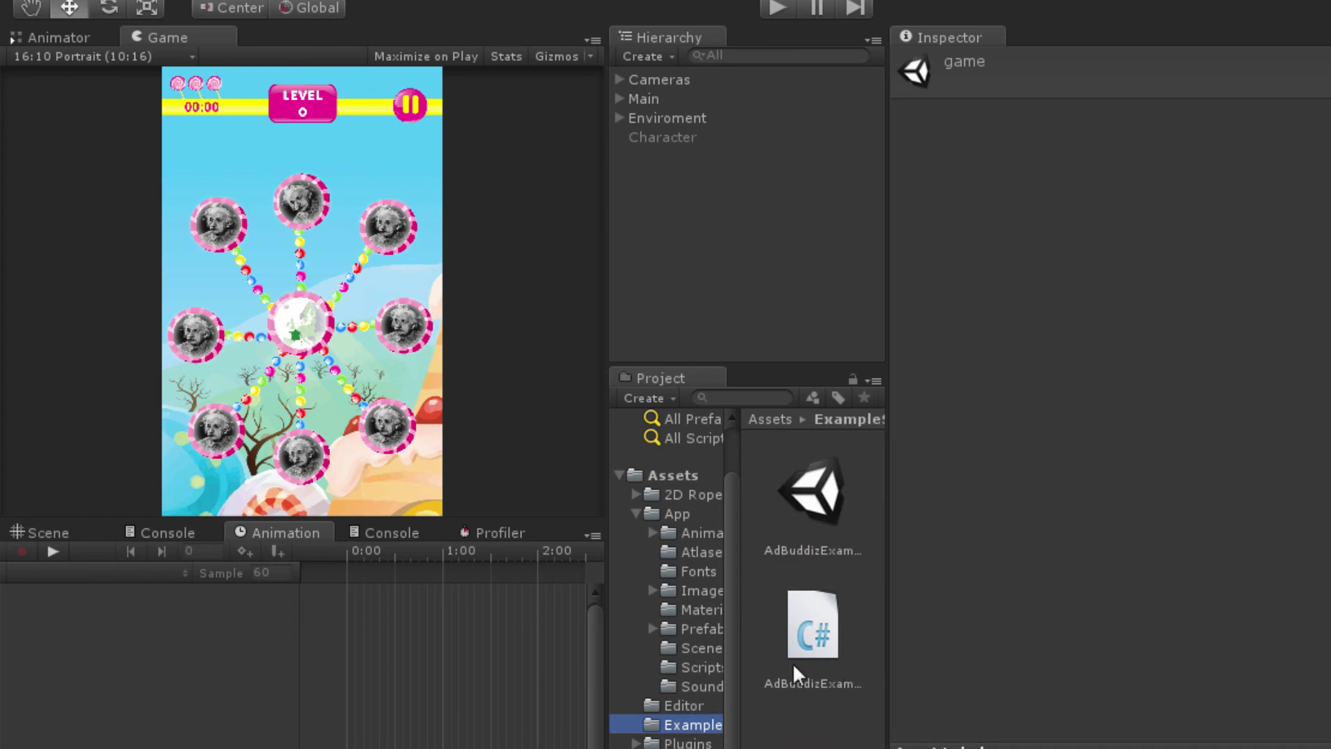
{"action": "left_click_drag", "start_coordinate": [818, 647], "coordinate": [700, 173]}
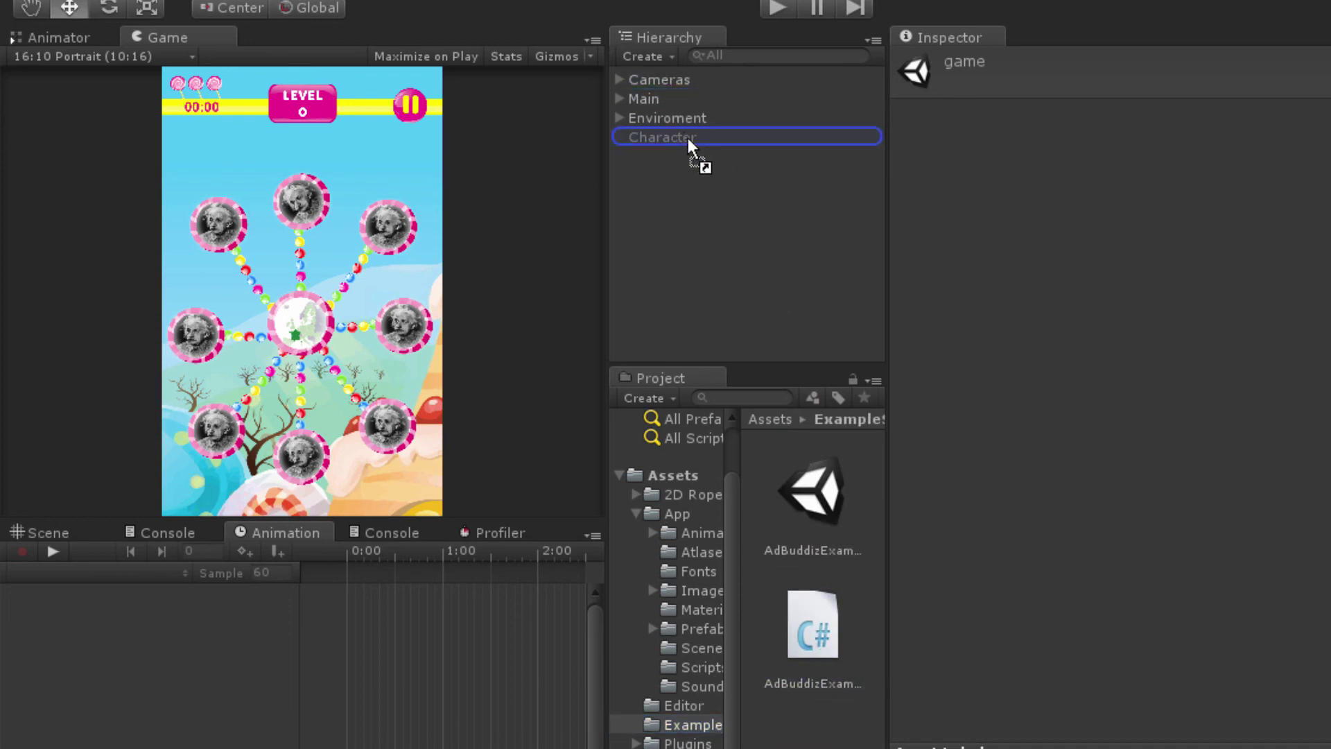
{"action": "left_click_drag", "start_coordinate": [700, 174], "coordinate": [714, 270]}
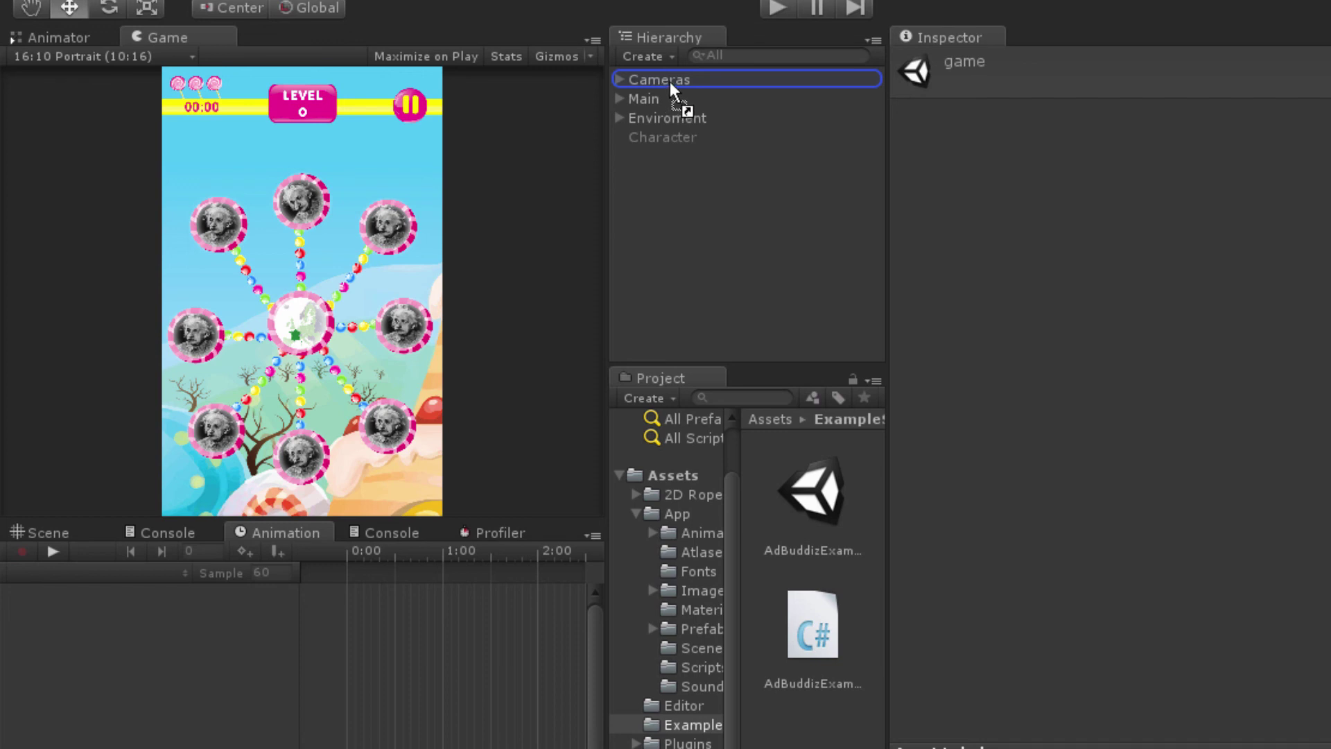
{"action": "left_click_drag", "start_coordinate": [670, 81], "coordinate": [688, 96]}
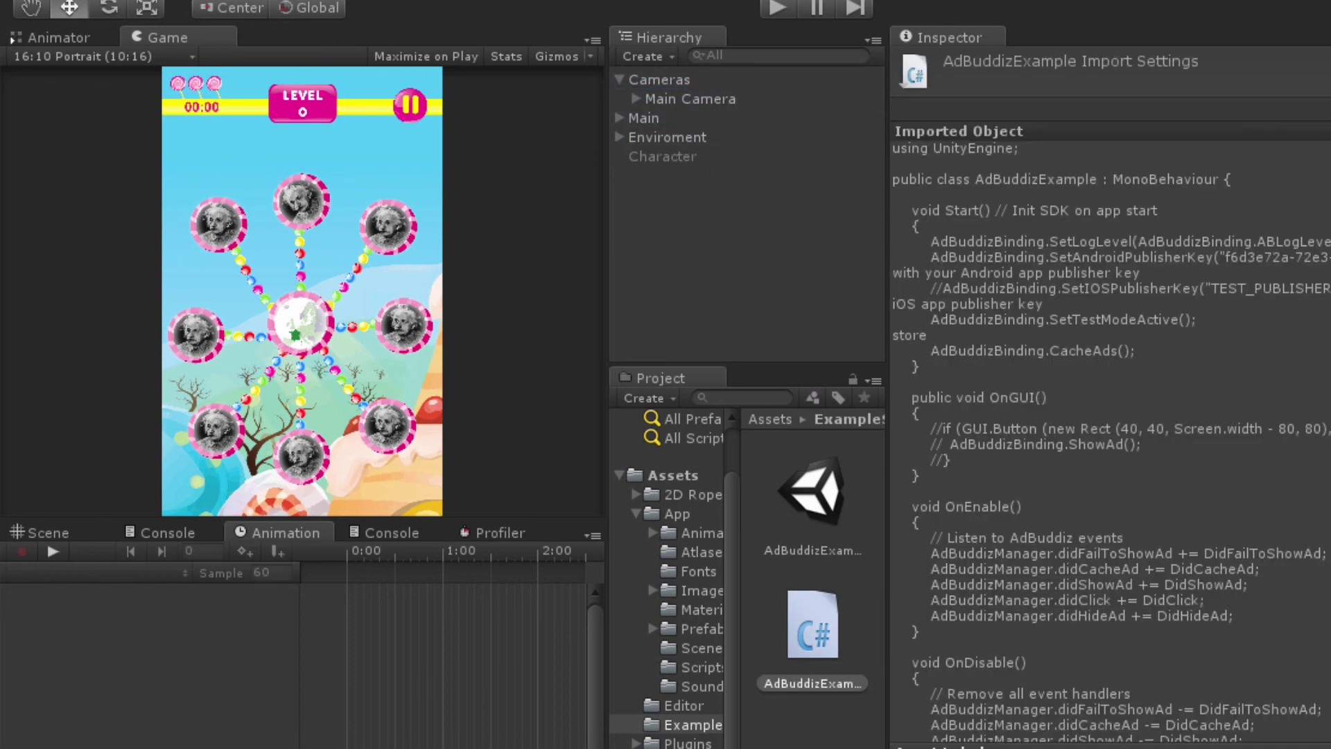
{"action": "left_click", "coordinate": [707, 101]}
{"action": "scroll", "coordinate": [1059, 660], "scroll_direction": "down", "scroll_amount": 10}
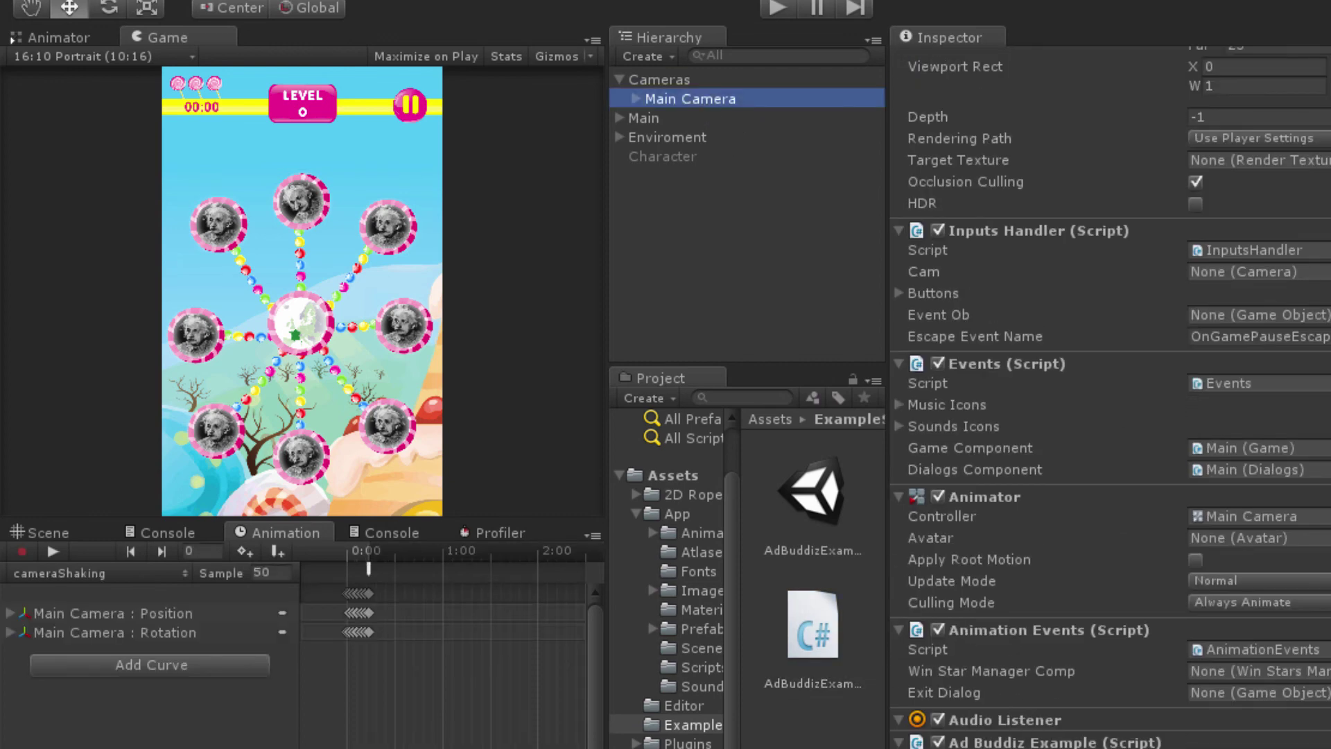
{"action": "scroll", "coordinate": [1082, 736], "scroll_direction": "down", "scroll_amount": 2}
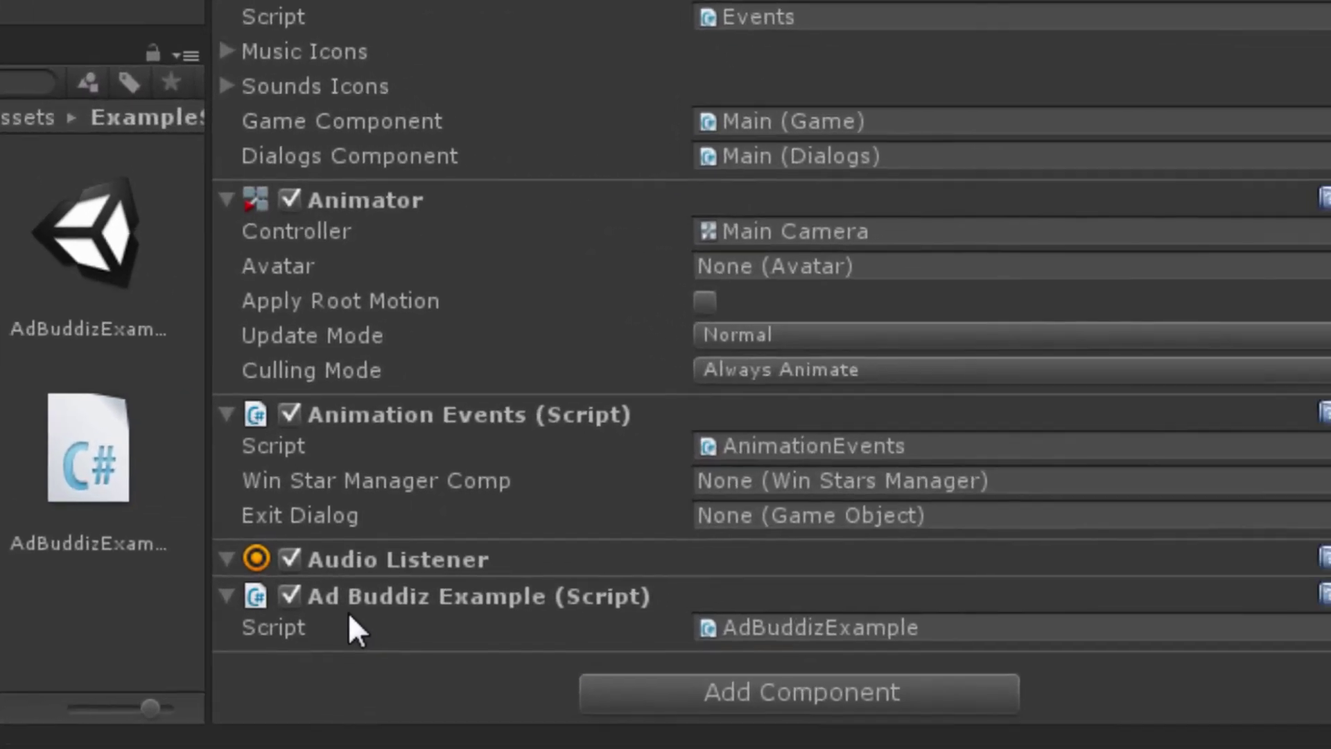